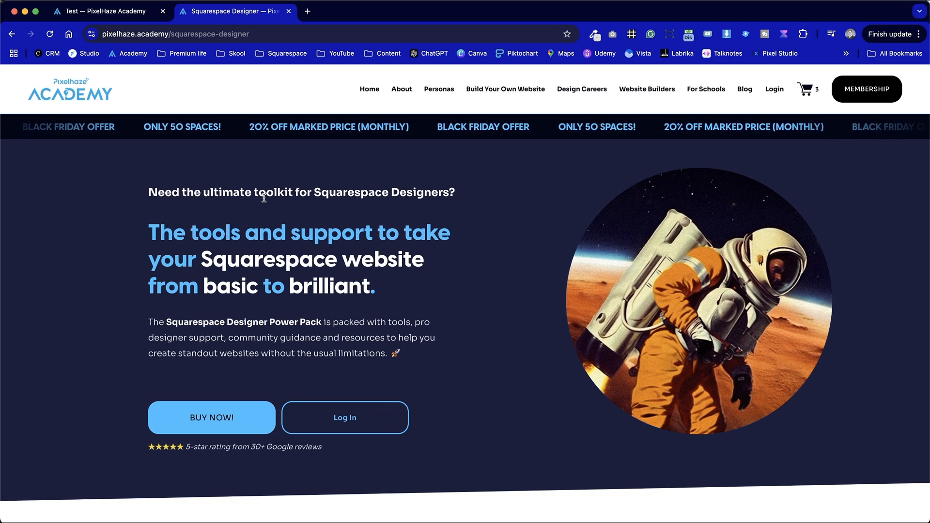
- Examine the Squarespace Designer sales page's text sections, founder video, feature lists and Black Friday pricing as the layout to recreate
{"action": "scroll", "coordinate": [264, 198], "scroll_direction": "down", "scroll_amount": 5}
{"action": "scroll", "coordinate": [264, 197], "scroll_direction": "down", "scroll_amount": 5}
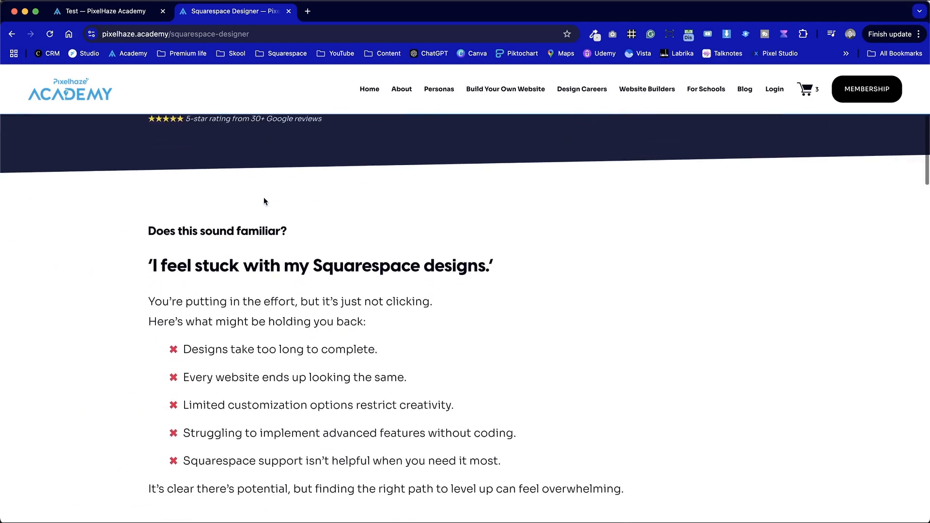
{"action": "scroll", "coordinate": [263, 197], "scroll_direction": "down", "scroll_amount": 10}
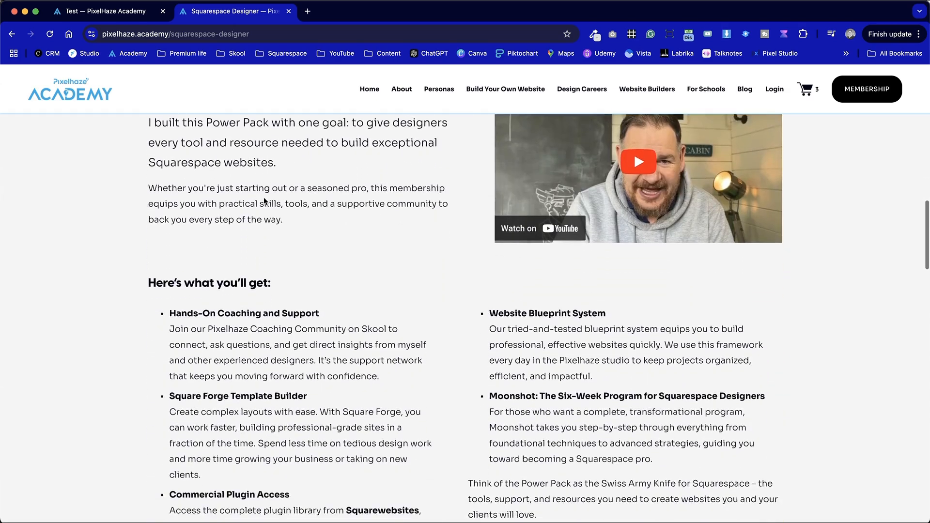
{"action": "scroll", "coordinate": [264, 199], "scroll_direction": "down", "scroll_amount": 2}
{"action": "scroll", "coordinate": [264, 201], "scroll_direction": "up", "scroll_amount": 5}
{"action": "left_click_drag", "start_coordinate": [150, 230], "coordinate": [517, 398]}
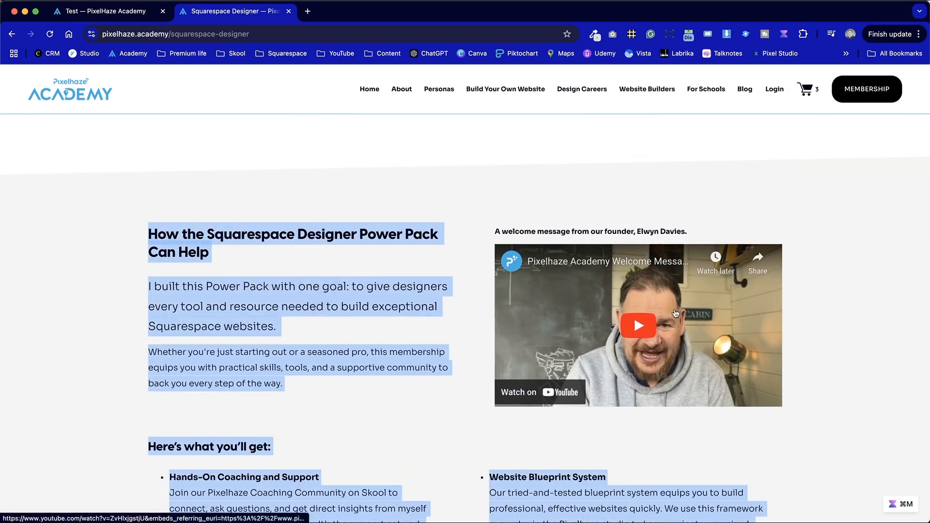
{"action": "left_click", "coordinate": [154, 224]}
{"action": "left_click_drag", "start_coordinate": [154, 224], "coordinate": [365, 365]}
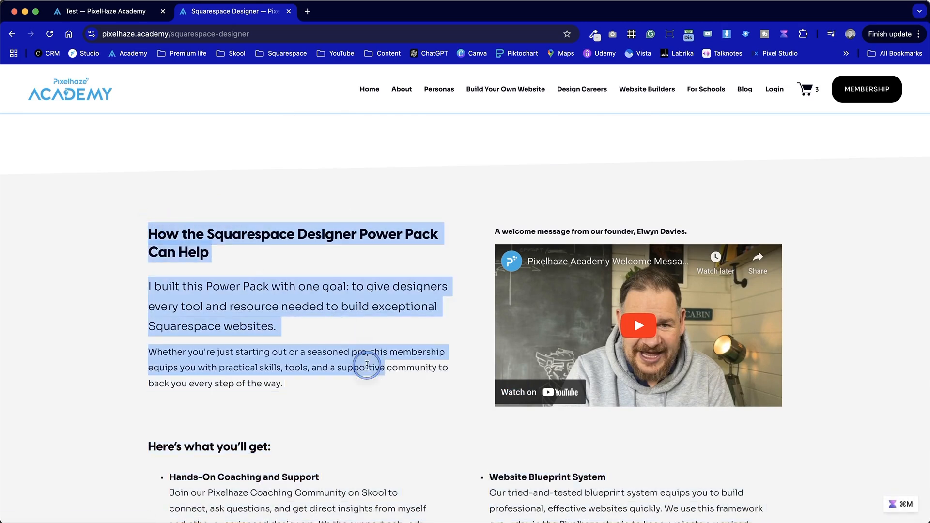
{"action": "scroll", "coordinate": [367, 426], "scroll_direction": "down", "scroll_amount": 5}
{"action": "left_click_drag", "start_coordinate": [148, 192], "coordinate": [644, 453]}
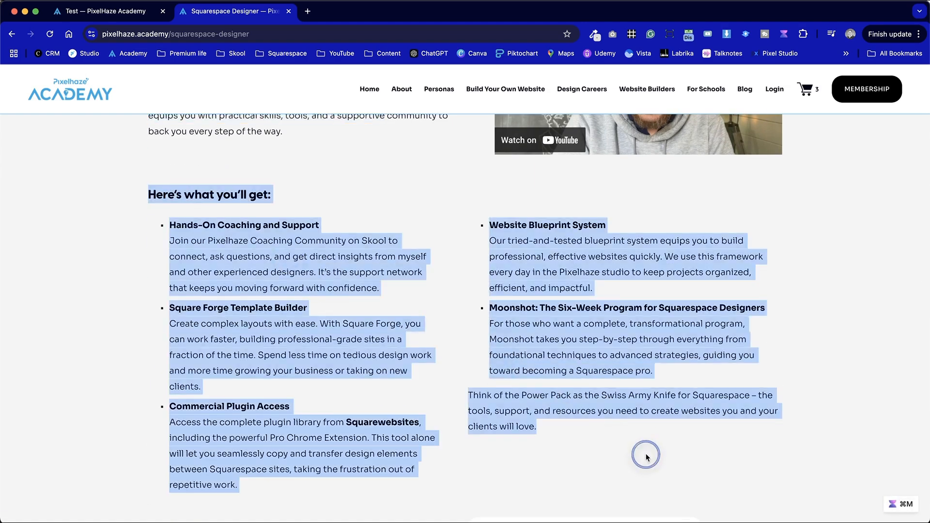
{"action": "scroll", "coordinate": [646, 454], "scroll_direction": "down", "scroll_amount": 5}
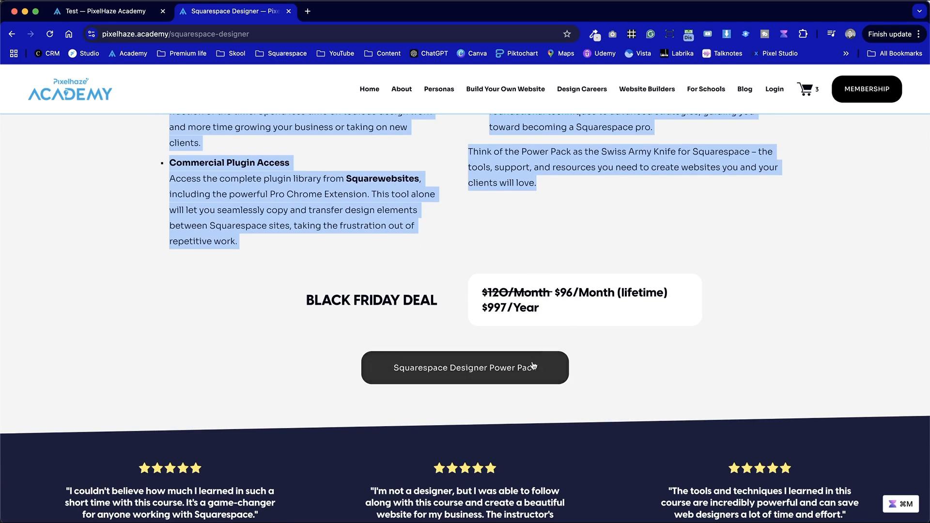
{"action": "left_click", "coordinate": [638, 359]}
{"action": "left_click", "coordinate": [487, 280]}
{"action": "left_click_drag", "start_coordinate": [487, 280], "coordinate": [619, 324]}
{"action": "left_click", "coordinate": [623, 325]}
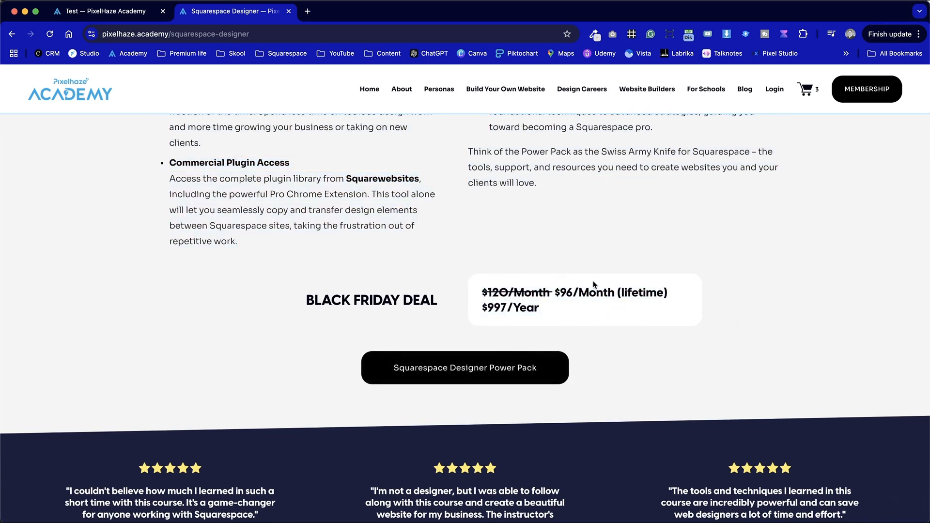
{"action": "scroll", "coordinate": [595, 285], "scroll_direction": "up", "scroll_amount": 8}
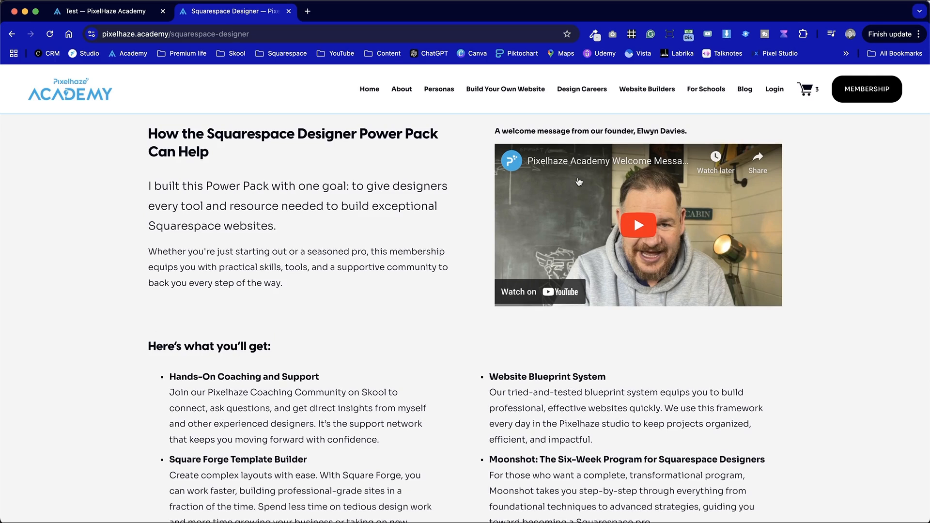
- Open the Test page for editing and add a blank section between the astronaut banner and the blog posts
{"action": "key", "text": "ctrl+Tab"}
{"action": "scroll", "coordinate": [734, 417], "scroll_direction": "down", "scroll_amount": 6}
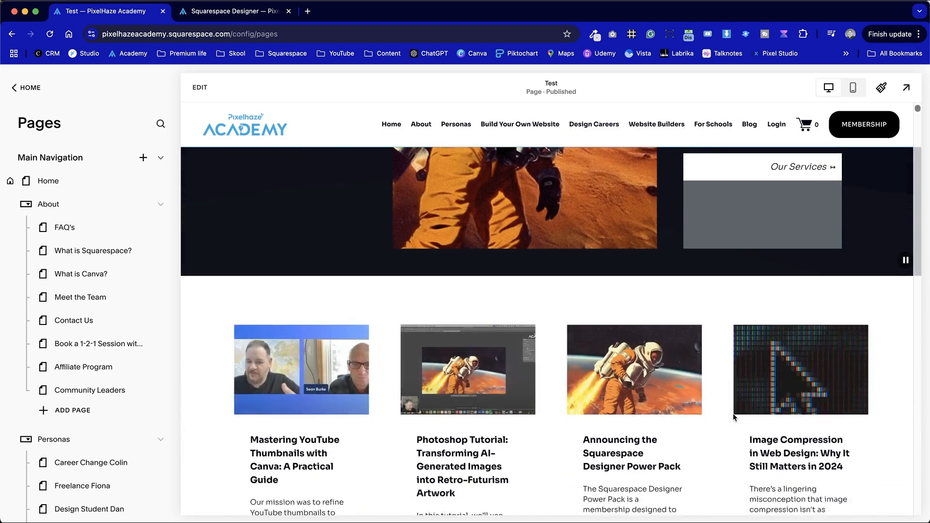
{"action": "left_click", "coordinate": [206, 89]}
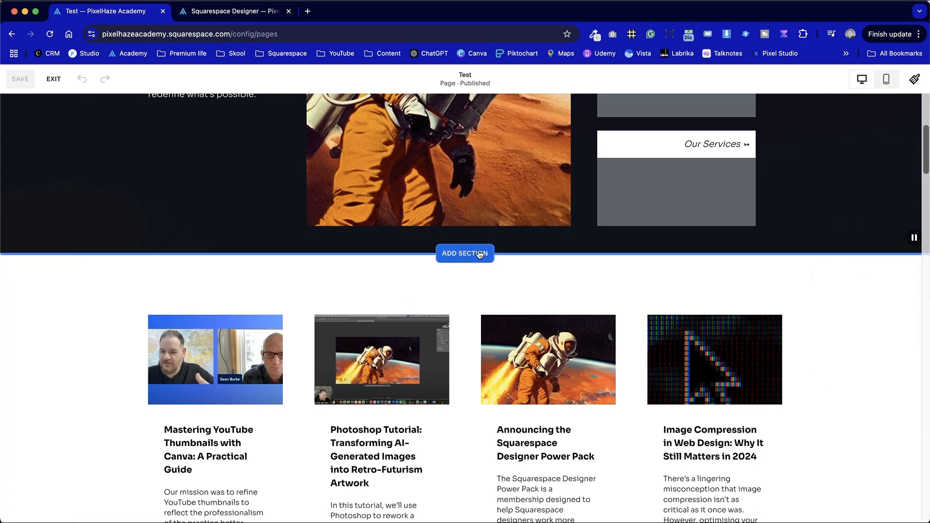
{"action": "left_click", "coordinate": [483, 254]}
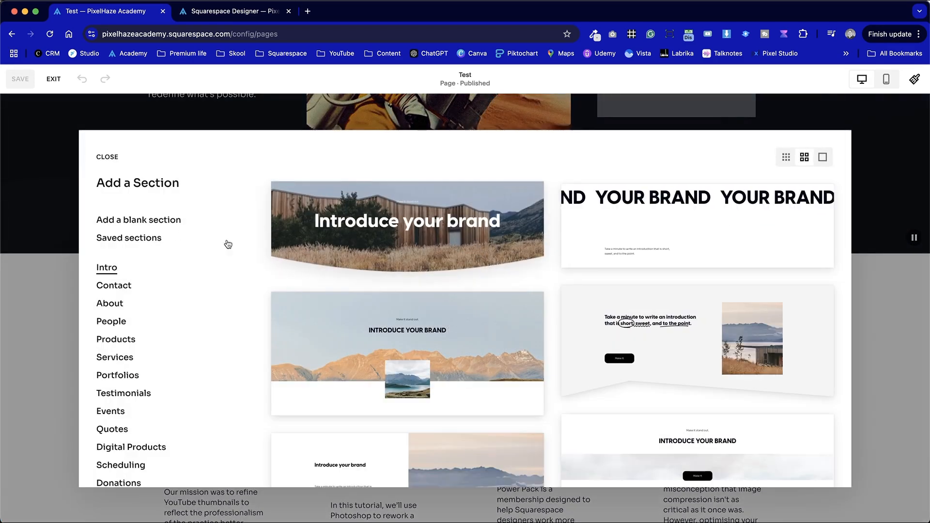
{"action": "left_click", "coordinate": [127, 221]}
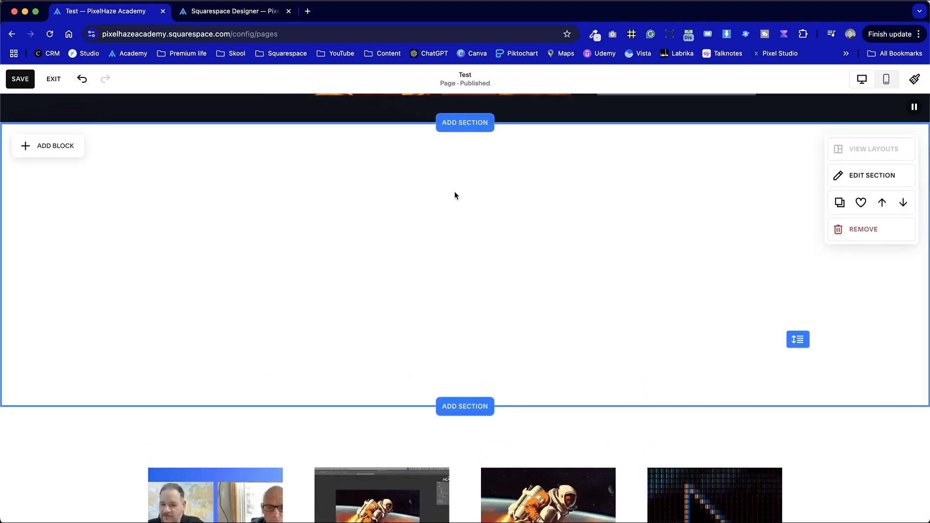
- Apply the Light 1 color theme to the new blank section
{"action": "left_click", "coordinate": [896, 180]}
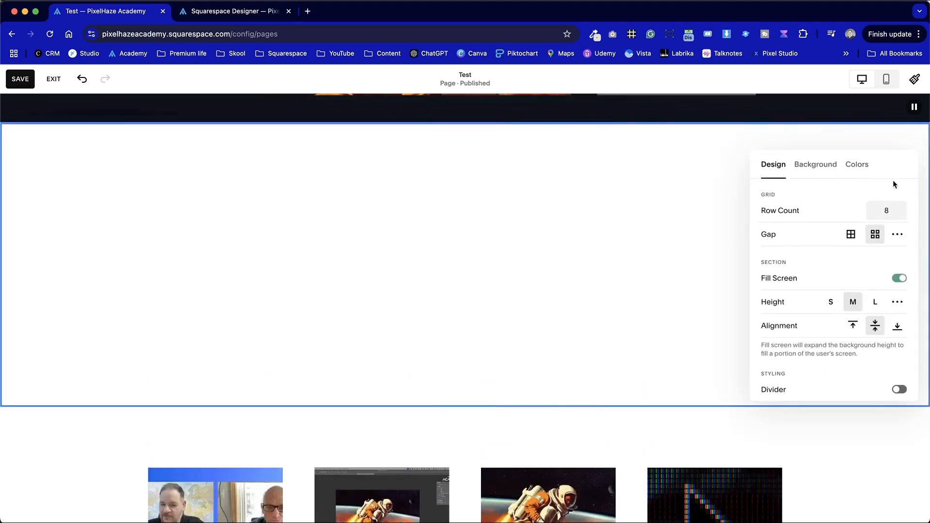
{"action": "left_click", "coordinate": [863, 166]}
{"action": "left_click", "coordinate": [860, 291]}
{"action": "scroll", "coordinate": [617, 291], "scroll_direction": "down", "scroll_amount": 3}
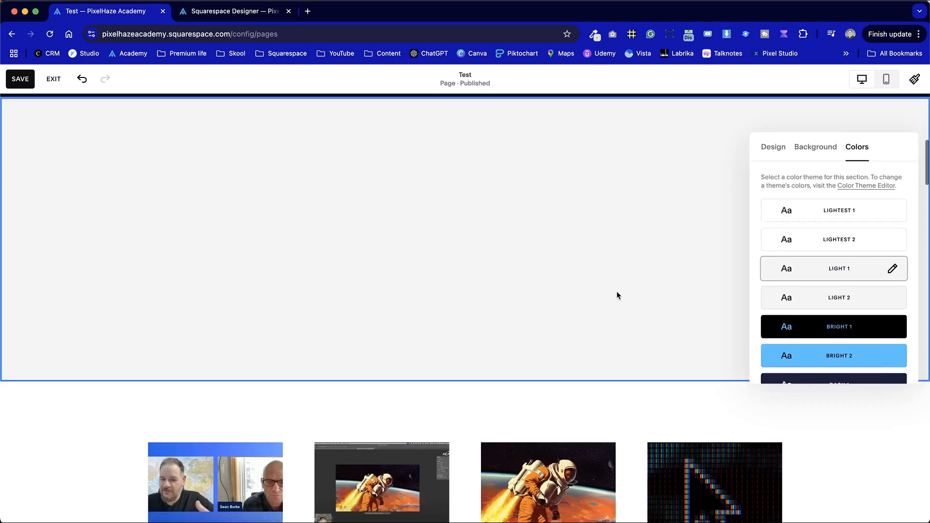
{"action": "left_click", "coordinate": [615, 179]}
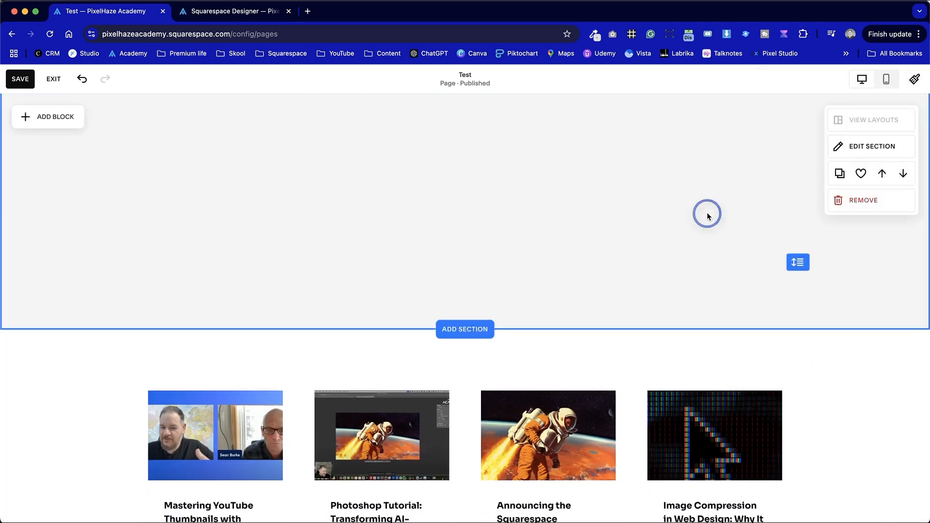
- Copy the "How the Squarespace Designer Power Pack Can Help" heading and its two paragraphs from the live sales page
{"action": "scroll", "coordinate": [706, 214], "scroll_direction": "up", "scroll_amount": 3}
{"action": "scroll", "coordinate": [562, 269], "scroll_direction": "up", "scroll_amount": 3}
{"action": "scroll", "coordinate": [561, 270], "scroll_direction": "down", "scroll_amount": 3}
{"action": "scroll", "coordinate": [561, 271], "scroll_direction": "up", "scroll_amount": 1}
{"action": "key", "text": "ctrl+Tab"}
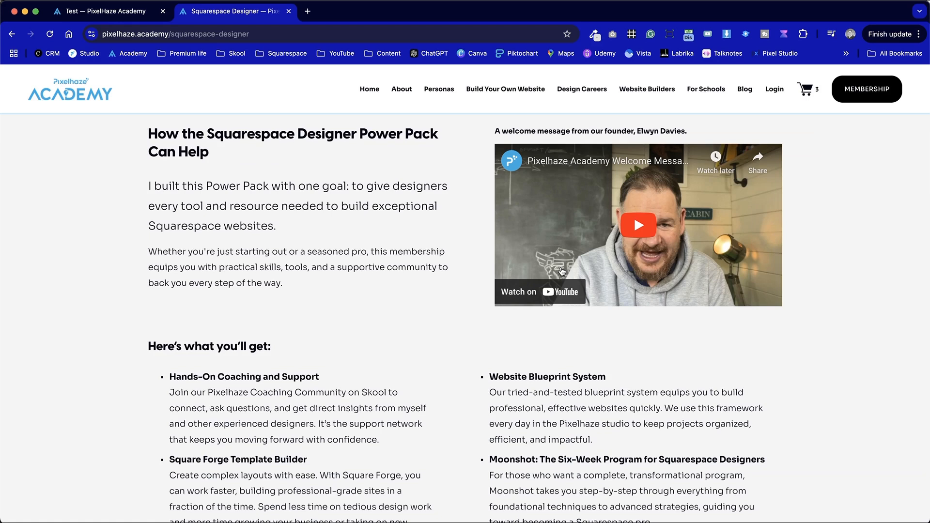
{"action": "scroll", "coordinate": [342, 245], "scroll_direction": "up", "scroll_amount": 2}
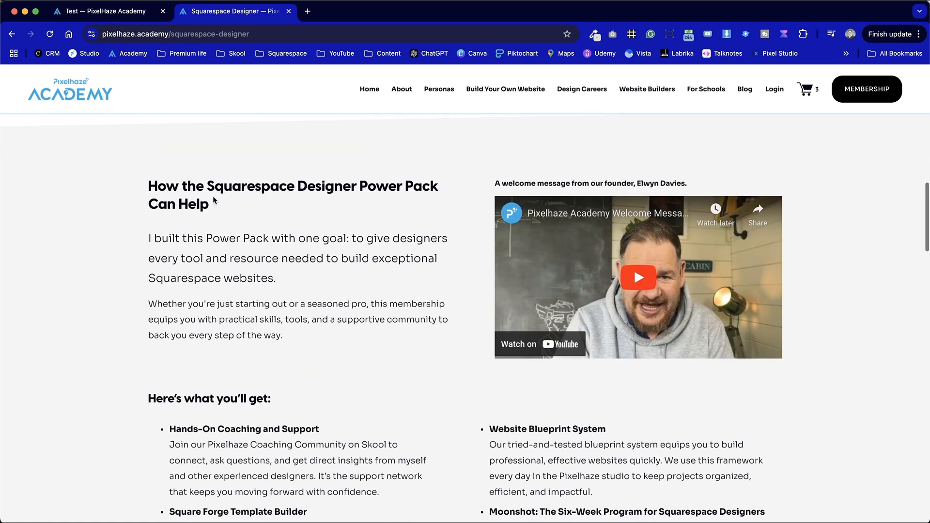
{"action": "left_click_drag", "start_coordinate": [147, 185], "coordinate": [312, 334]}
{"action": "key", "text": "super+c"}
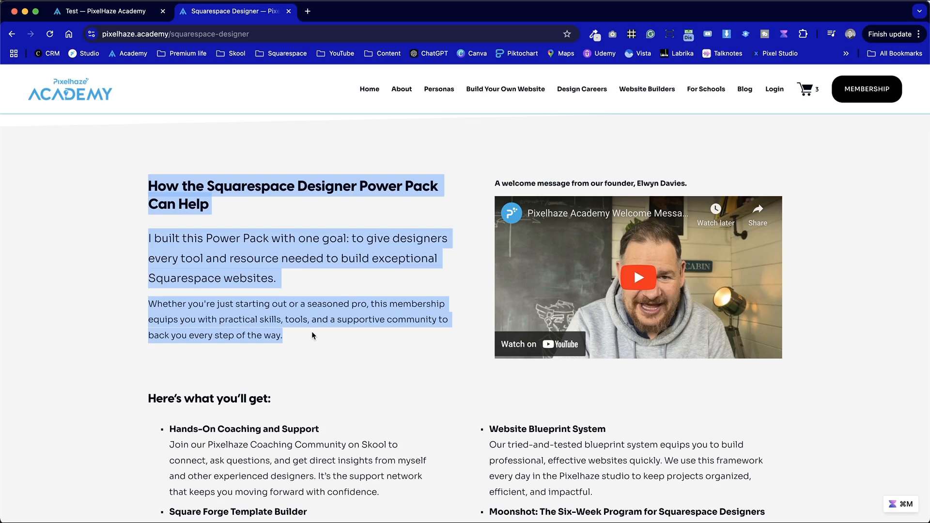
- Add a text block to the grey section of the Test page and enlarge it to about half the content width
{"action": "key", "text": "ctrl+shift+Tab"}
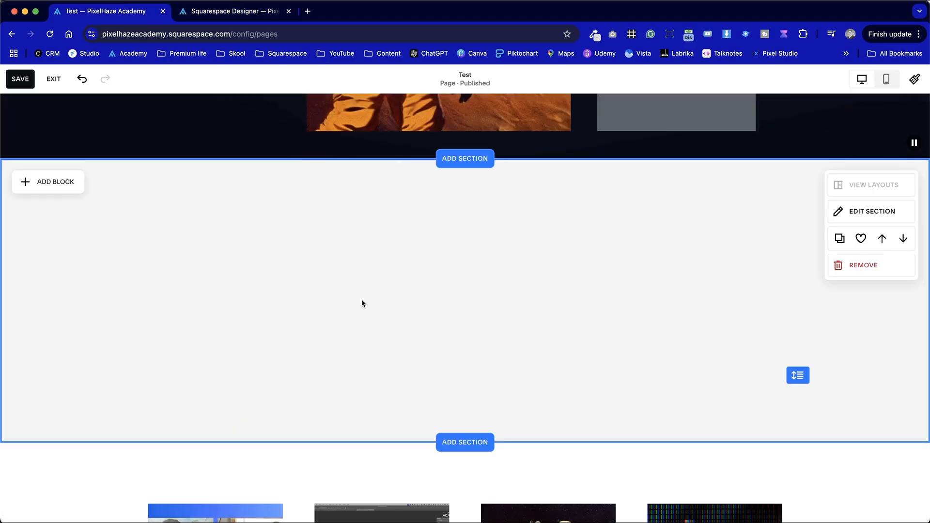
{"action": "left_click", "coordinate": [57, 183]}
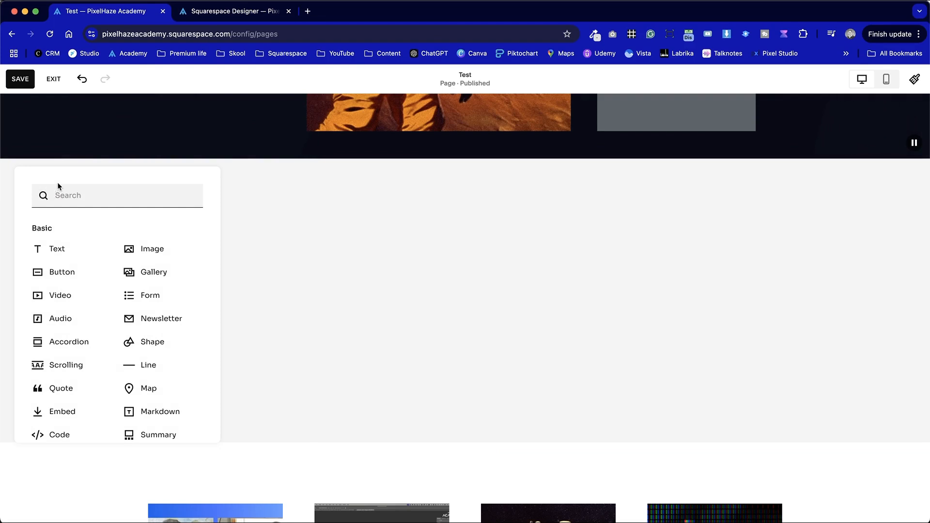
{"action": "left_click", "coordinate": [69, 249]}
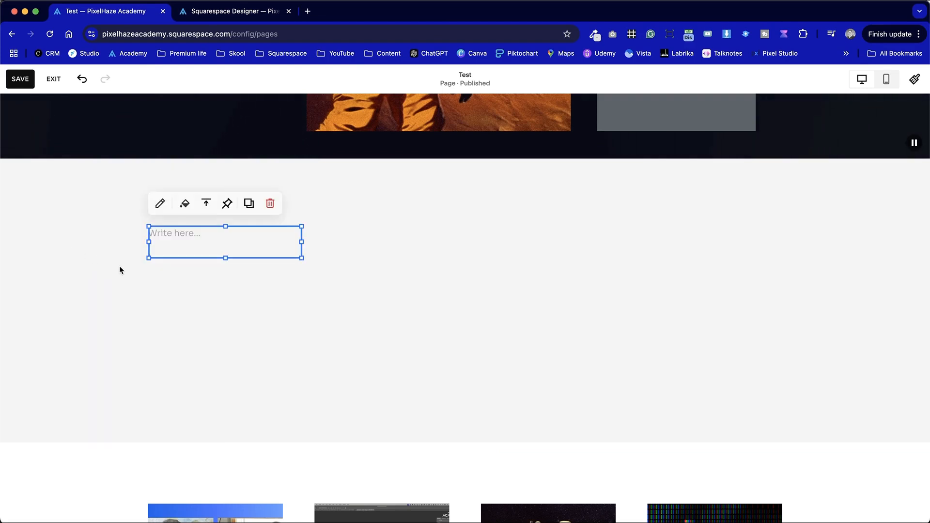
{"action": "left_click", "coordinate": [176, 259]}
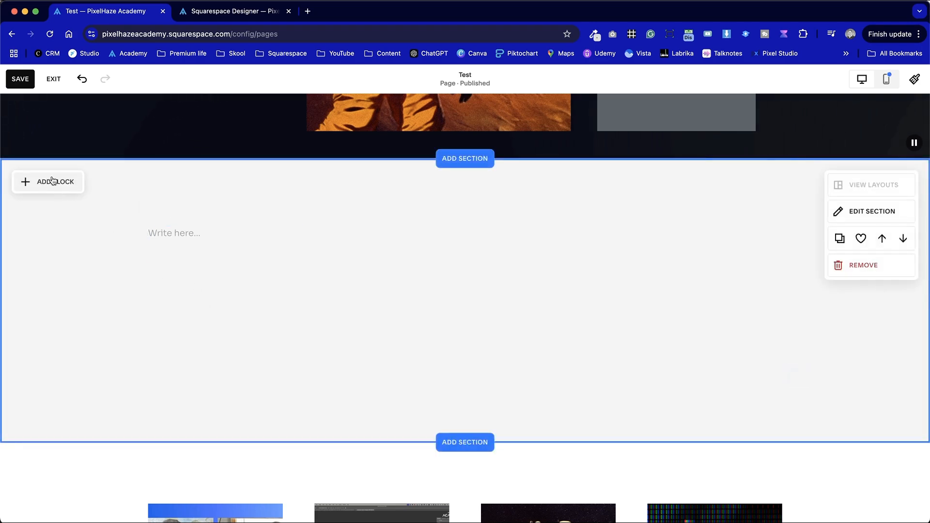
{"action": "left_click", "coordinate": [209, 247]}
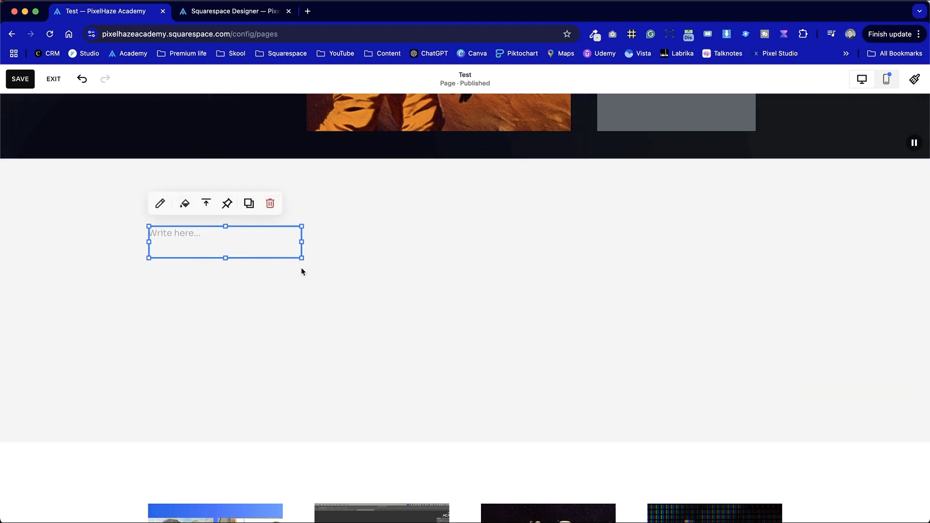
{"action": "left_click_drag", "start_coordinate": [302, 259], "coordinate": [459, 412]}
- Paste the copied Power Pack heading and paragraphs into the new text block
{"action": "left_click", "coordinate": [167, 227]}
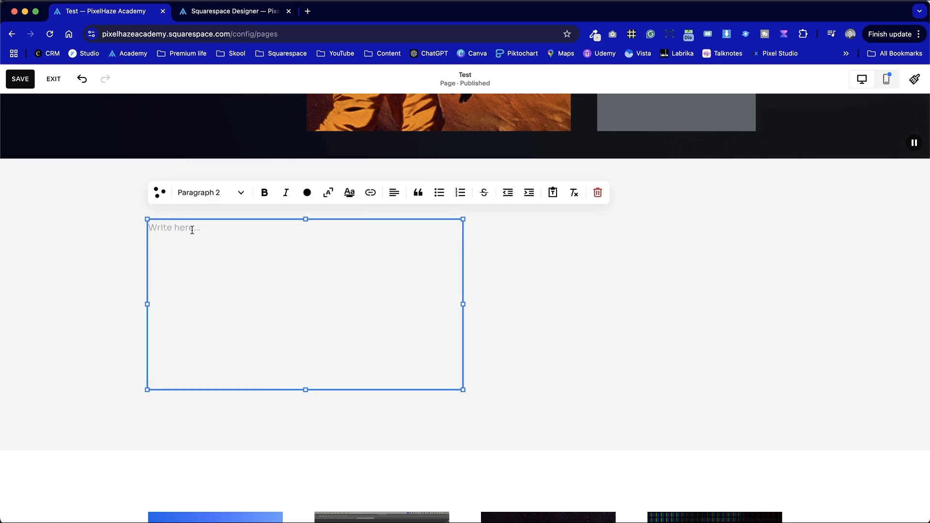
{"action": "key", "text": "super+v"}
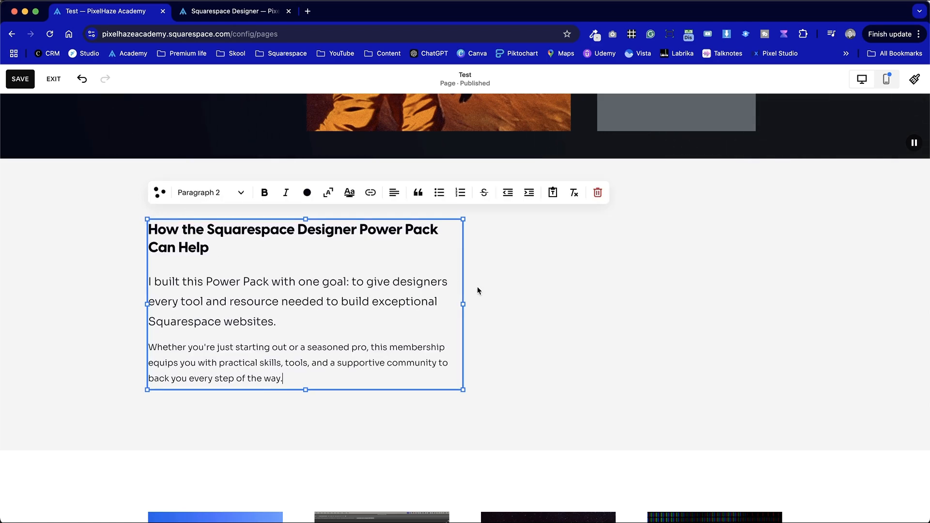
{"action": "left_click", "coordinate": [495, 288]}
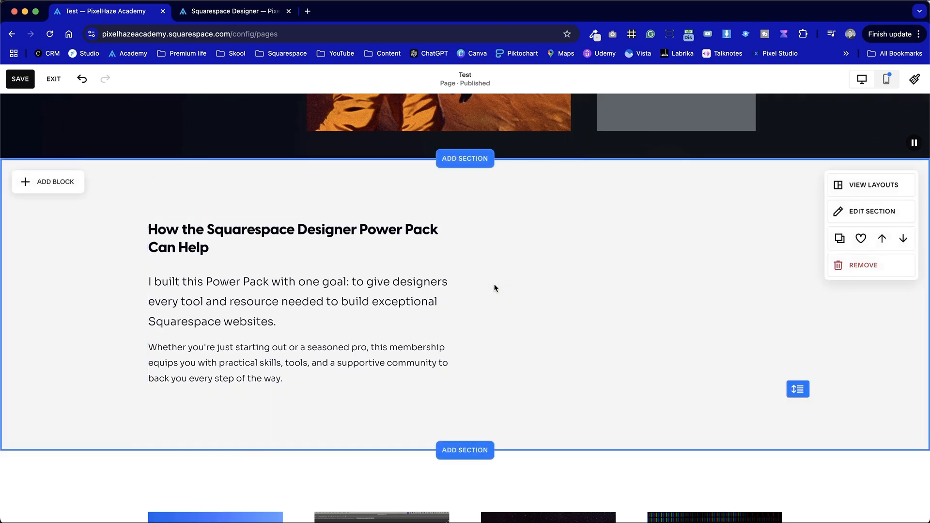
- Copy the "Here's what you'll get:" heading and the first column's three bullet items from the live sales page
{"action": "key", "text": "ctrl+Tab"}
{"action": "scroll", "coordinate": [314, 345], "scroll_direction": "down", "scroll_amount": 5}
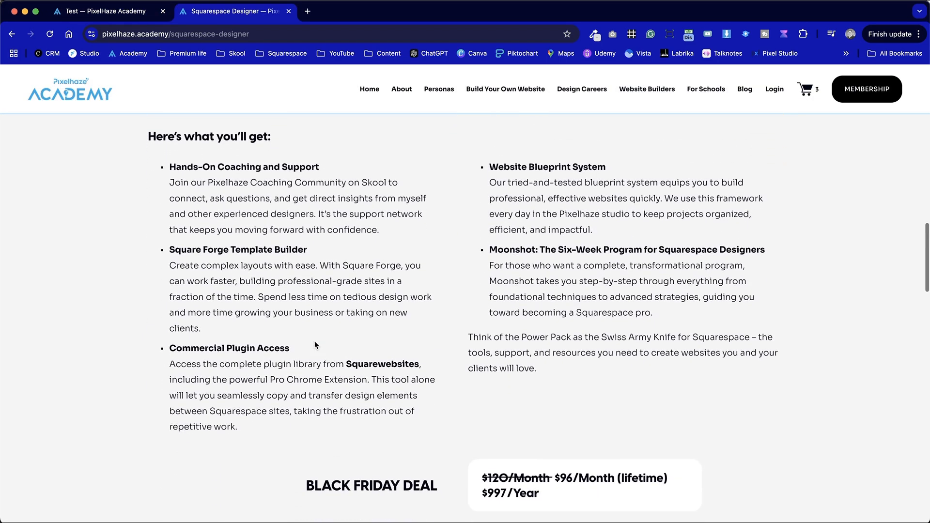
{"action": "left_click_drag", "start_coordinate": [249, 429], "coordinate": [131, 140]}
{"action": "key", "text": "super+c"}
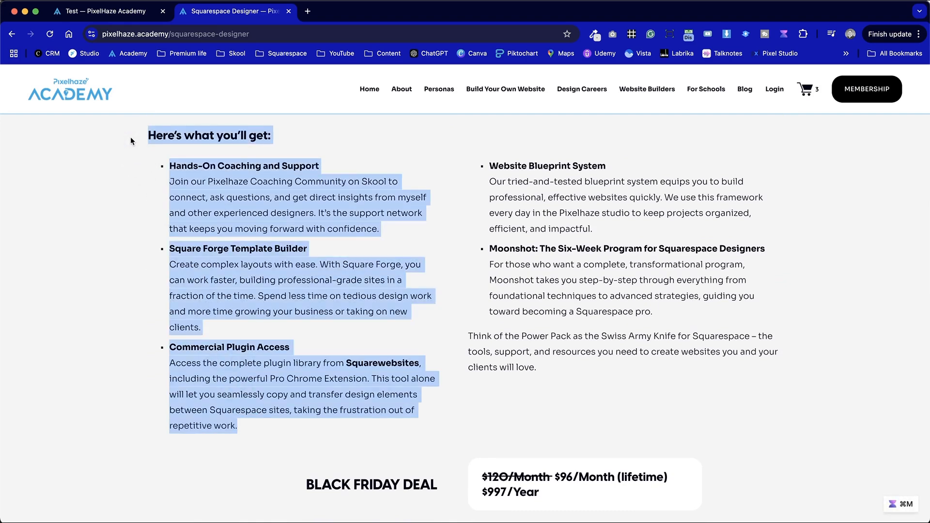
- Extend the grey section of the Test page downwards to make room below the Power Pack text
{"action": "key", "text": "ctrl+shift+Tab"}
{"action": "scroll", "coordinate": [725, 326], "scroll_direction": "down", "scroll_amount": 2}
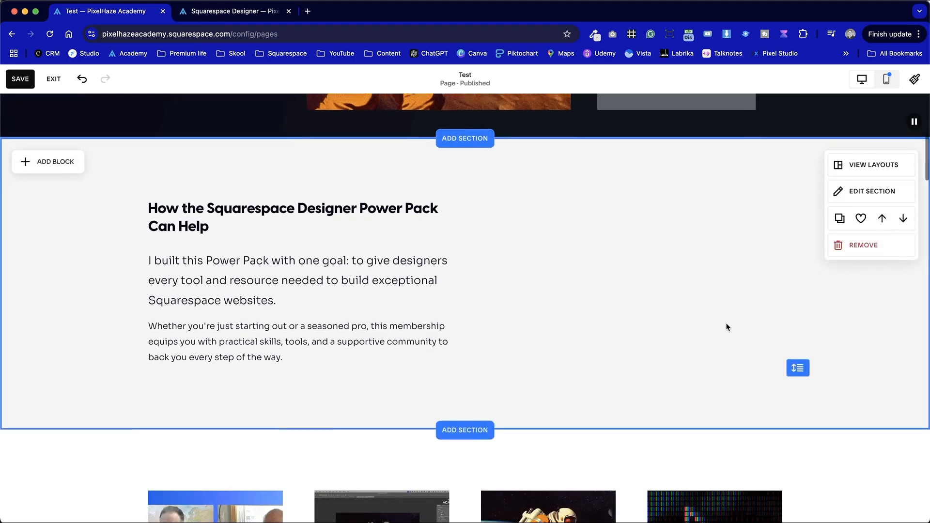
{"action": "left_click_drag", "start_coordinate": [798, 302], "coordinate": [773, 462]}
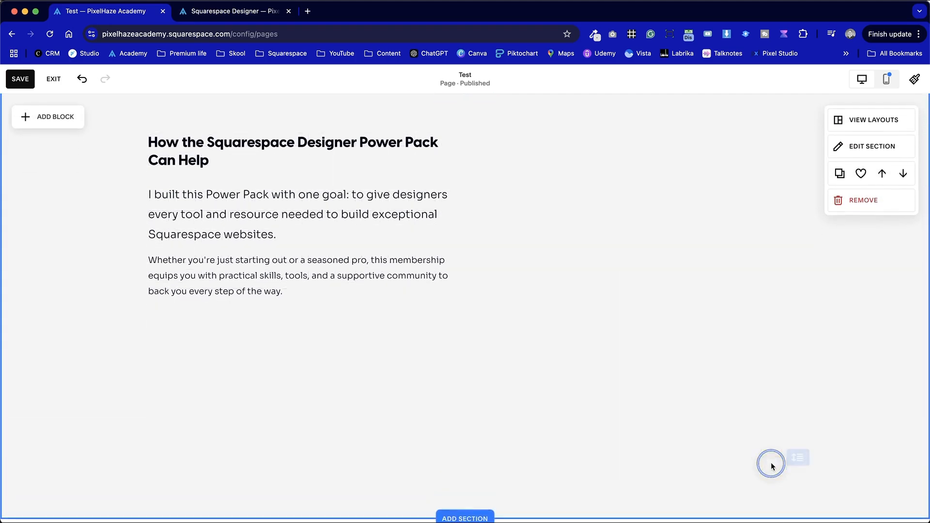
{"action": "scroll", "coordinate": [716, 324], "scroll_direction": "down", "scroll_amount": 2}
{"action": "scroll", "coordinate": [715, 323], "scroll_direction": "down", "scroll_amount": 2}
{"action": "left_click_drag", "start_coordinate": [793, 323], "coordinate": [795, 402]}
{"action": "scroll", "coordinate": [688, 242], "scroll_direction": "up", "scroll_amount": 4}
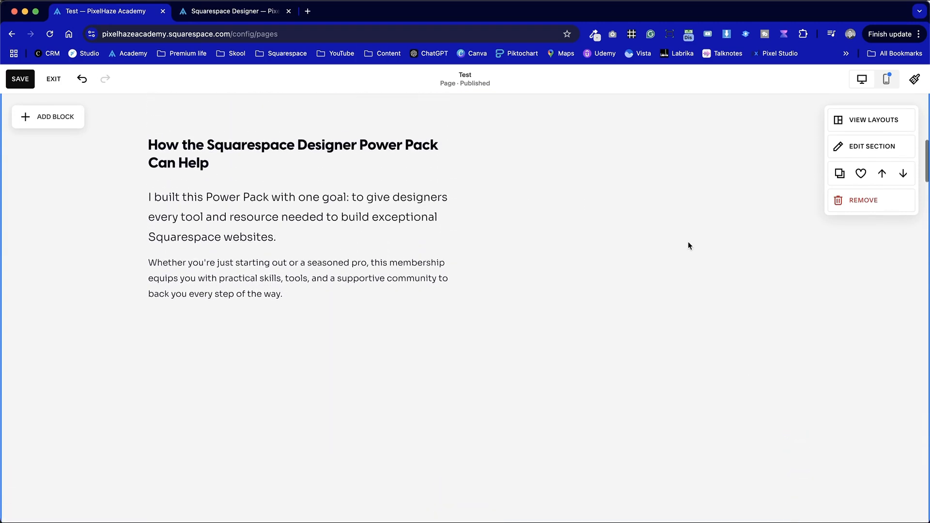
- Duplicate the Power Pack text block and place the copy directly below the original, aligned to its left edge
{"action": "left_click", "coordinate": [379, 209]}
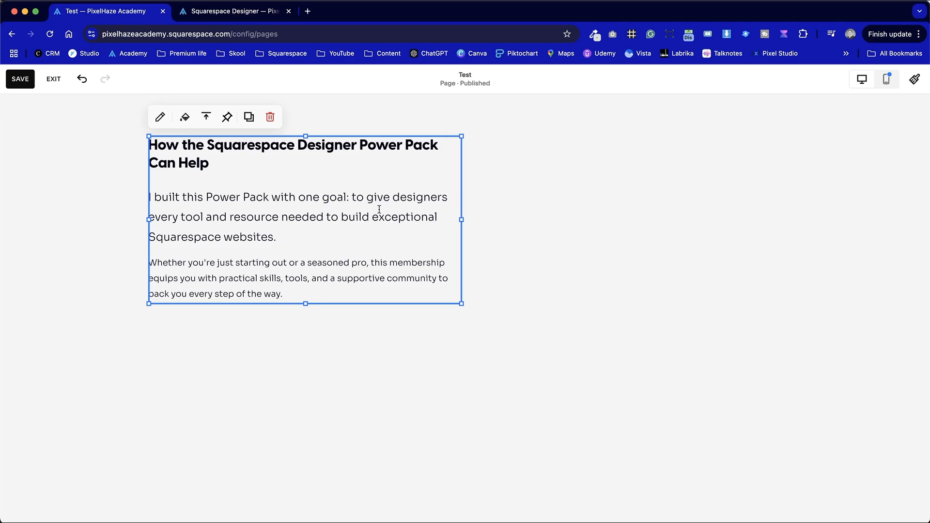
{"action": "left_click", "coordinate": [249, 116]}
{"action": "left_click_drag", "start_coordinate": [410, 174], "coordinate": [285, 344]}
- Replace all text in the duplicated block with the copied "Here's what you'll get:" heading and bullet list
{"action": "left_click", "coordinate": [297, 345]}
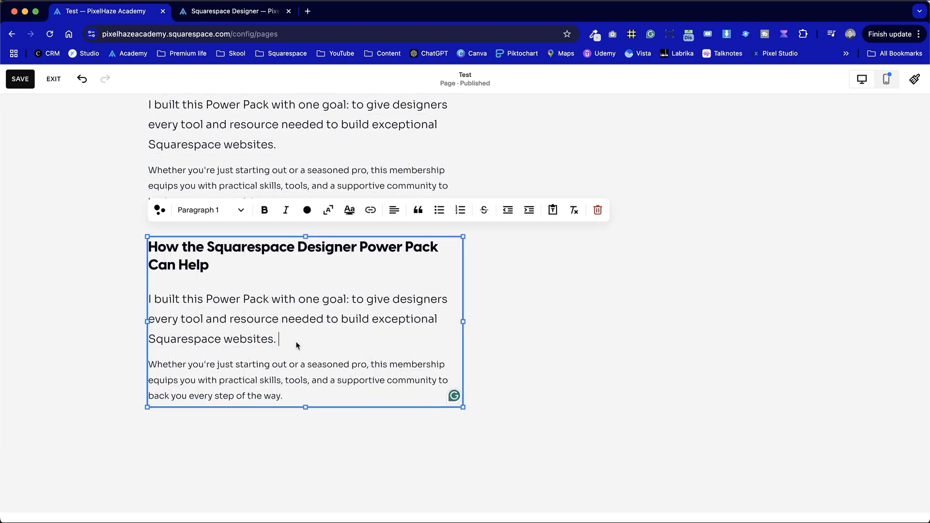
{"action": "key", "text": "super+a"}
{"action": "key", "text": "super+v"}
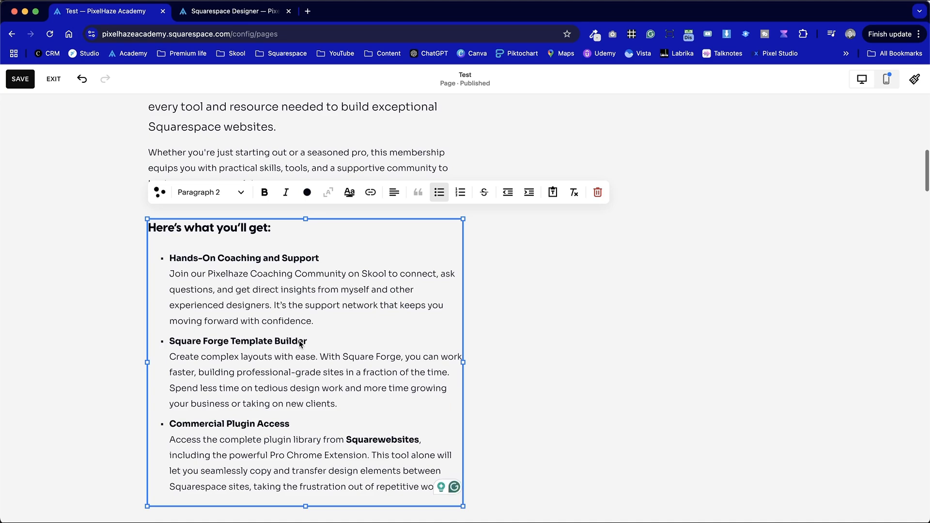
{"action": "left_click", "coordinate": [510, 319]}
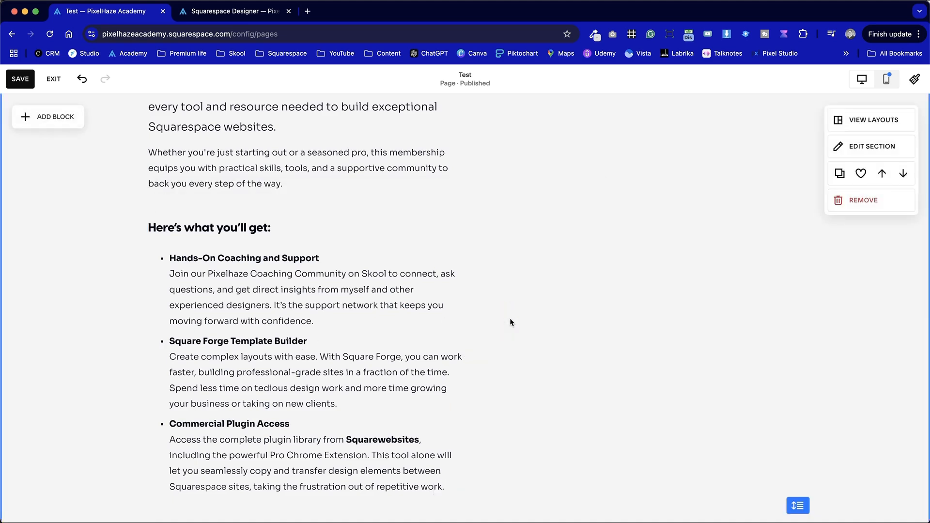
{"action": "left_click", "coordinate": [417, 312]}
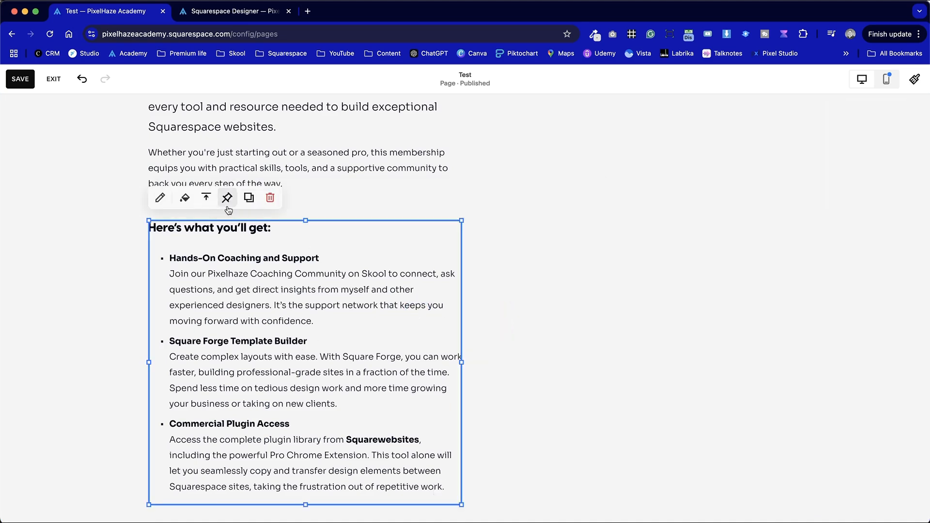
{"action": "scroll", "coordinate": [163, 169], "scroll_direction": "up", "scroll_amount": 3}
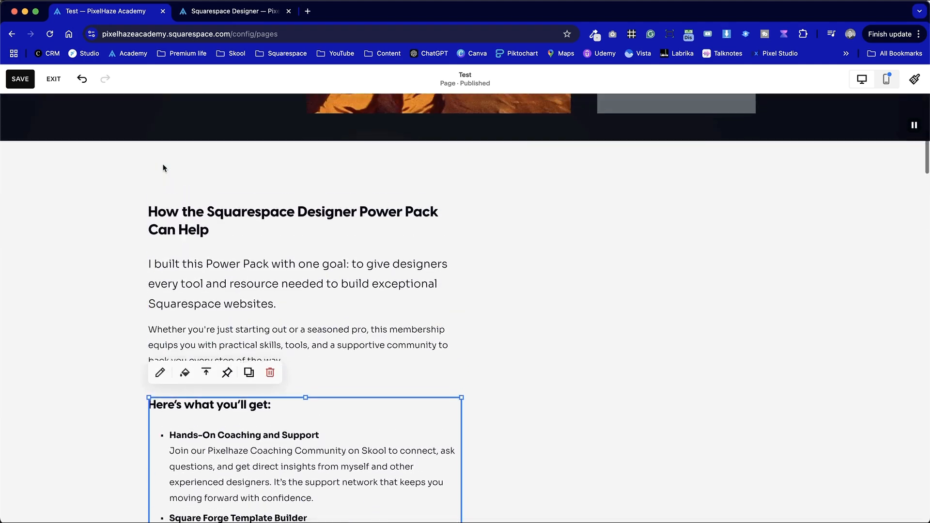
{"action": "left_click", "coordinate": [87, 167]}
{"action": "scroll", "coordinate": [211, 327], "scroll_direction": "down", "scroll_amount": 5}
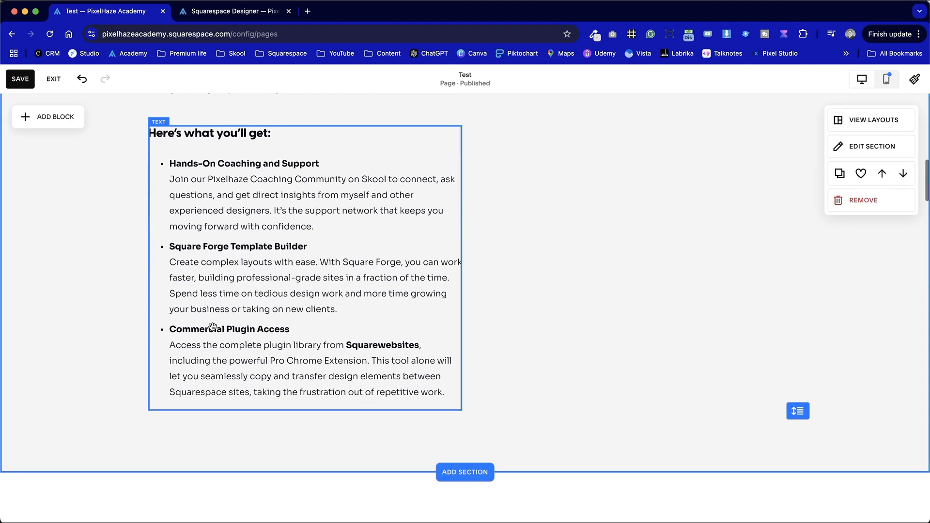
- Duplicate the "Here's what you'll get:" text block and place the copy beside the original as a second column, aligned to its top edge
{"action": "left_click", "coordinate": [301, 282]}
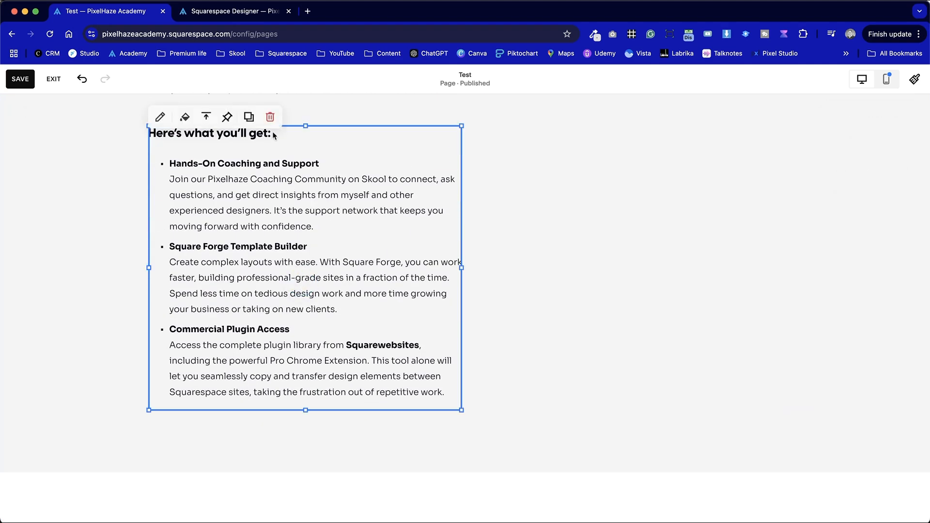
{"action": "left_click", "coordinate": [249, 116]}
{"action": "left_click", "coordinate": [565, 259]}
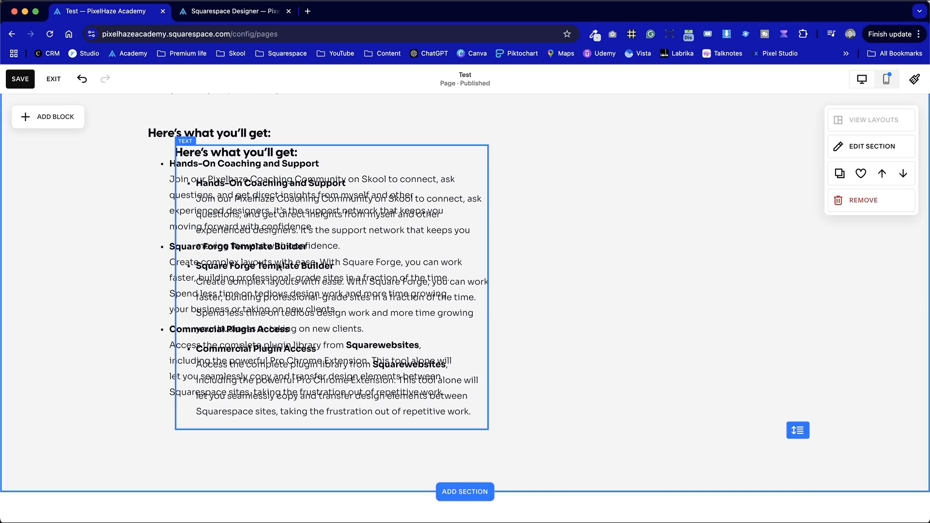
{"action": "left_click_drag", "start_coordinate": [291, 257], "coordinate": [561, 242]}
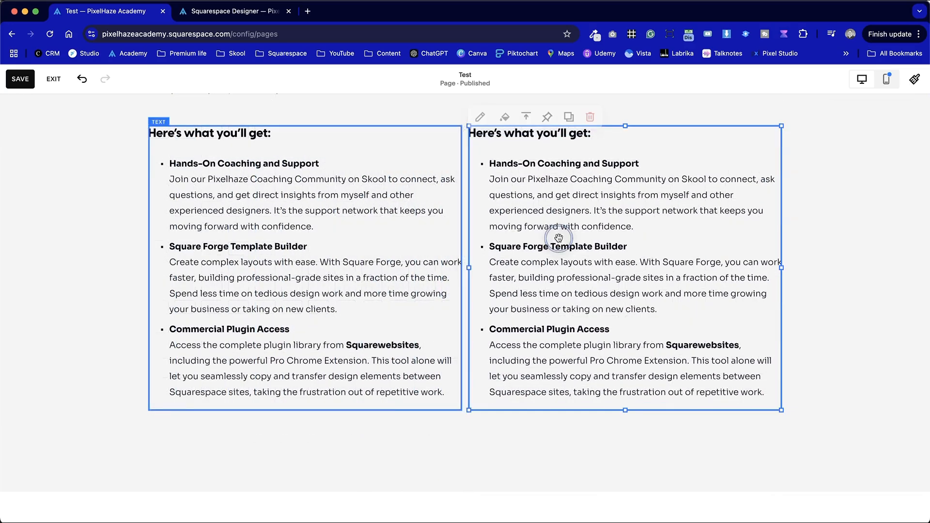
{"action": "left_click", "coordinate": [576, 479]}
- Replace all text in the second-column copy with the live sales page's second column, from "Website Blueprint System" through the "Swiss Army Knife" paragraph
{"action": "scroll", "coordinate": [576, 479], "scroll_direction": "up", "scroll_amount": 2}
{"action": "left_click", "coordinate": [631, 296]}
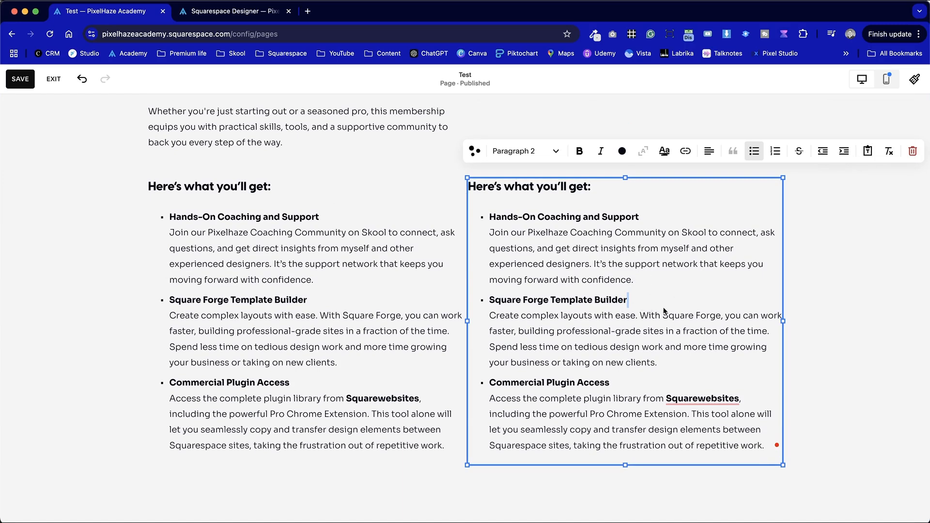
{"action": "key", "text": "super+a"}
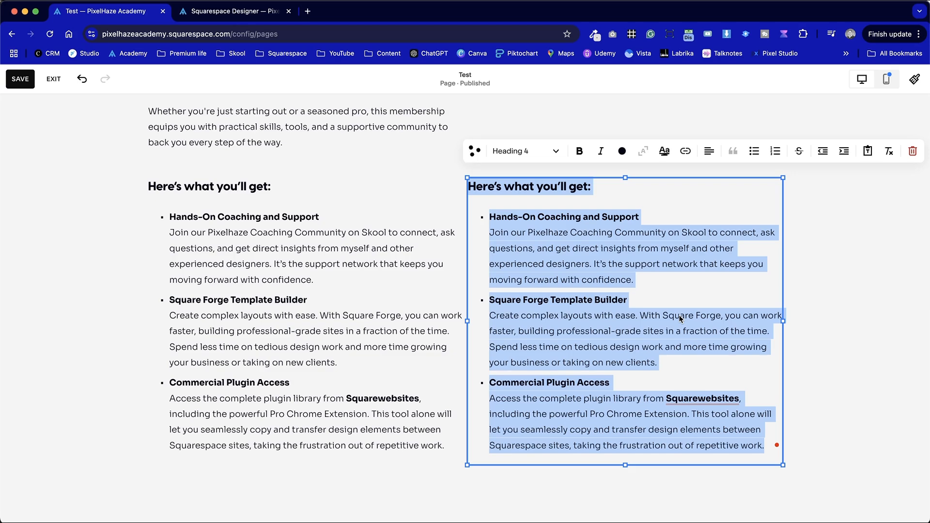
{"action": "key", "text": "ctrl+Tab"}
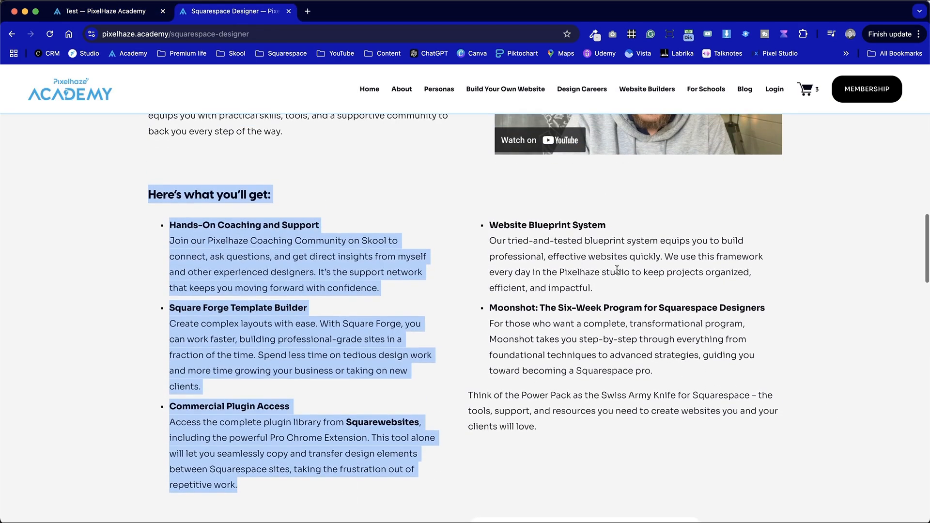
{"action": "left_click_drag", "start_coordinate": [474, 226], "coordinate": [615, 430]}
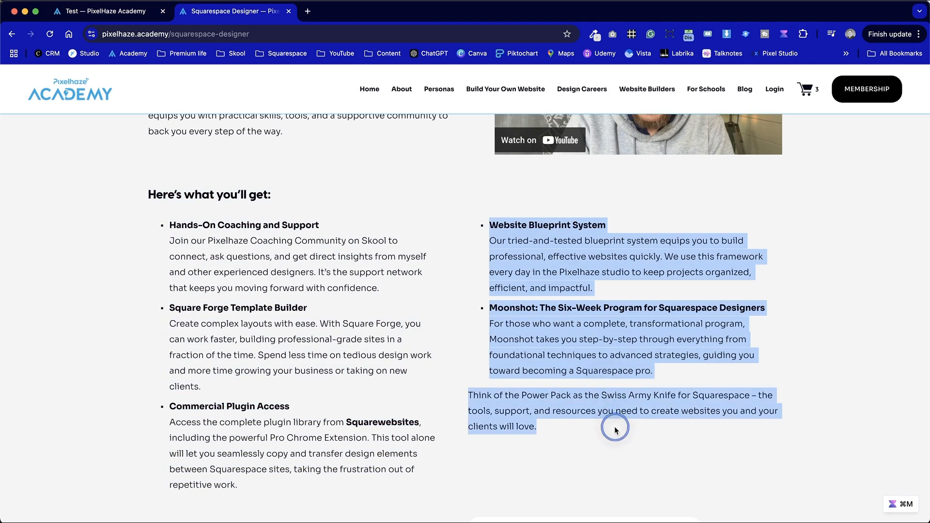
{"action": "key", "text": "ctrl+shift+Tab"}
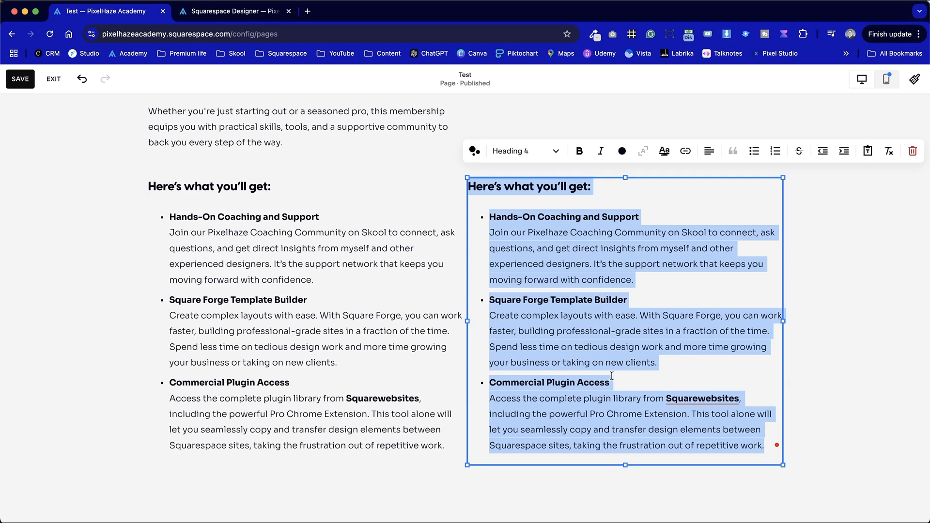
{"action": "key", "text": "super+z"}
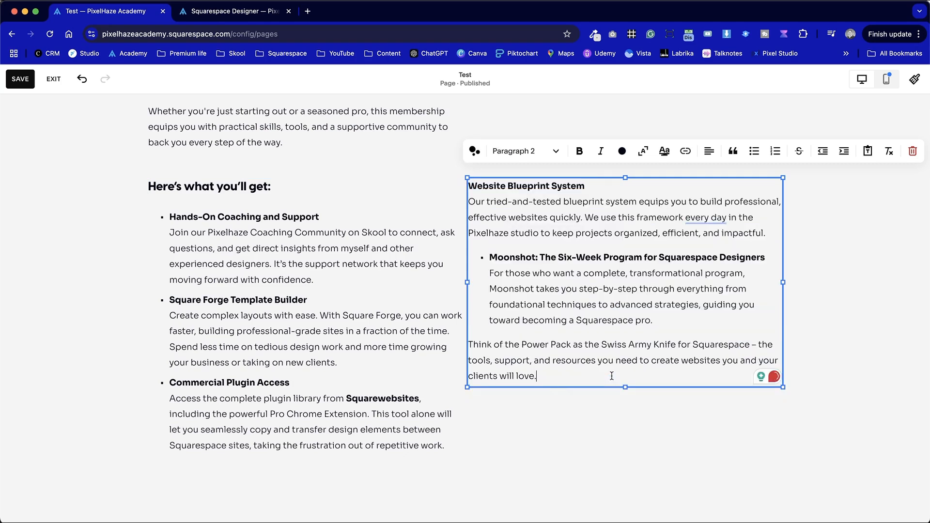
{"action": "left_click", "coordinate": [636, 417]}
- Try a narrower width for the "Here's what you'll get:" text block and widen it back to the full first column
{"action": "scroll", "coordinate": [644, 412], "scroll_direction": "up", "scroll_amount": 5}
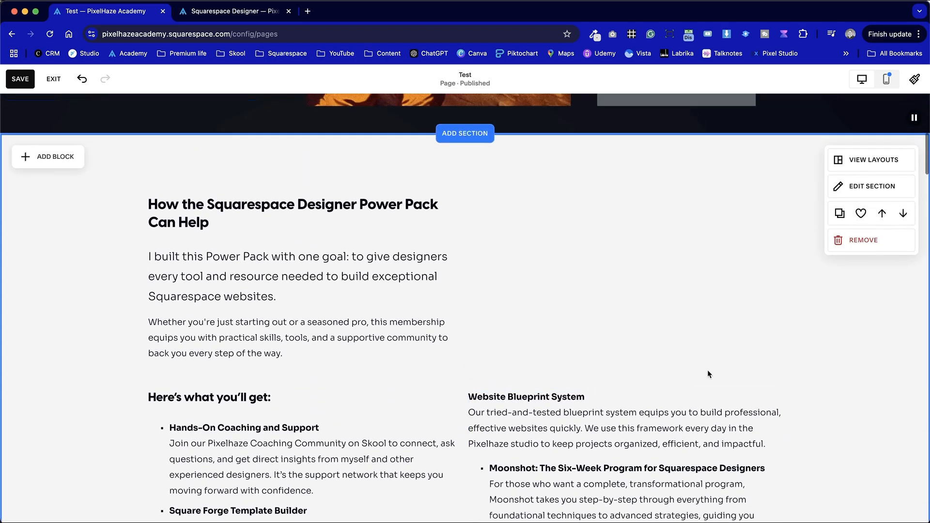
{"action": "scroll", "coordinate": [754, 349], "scroll_direction": "down", "scroll_amount": 3}
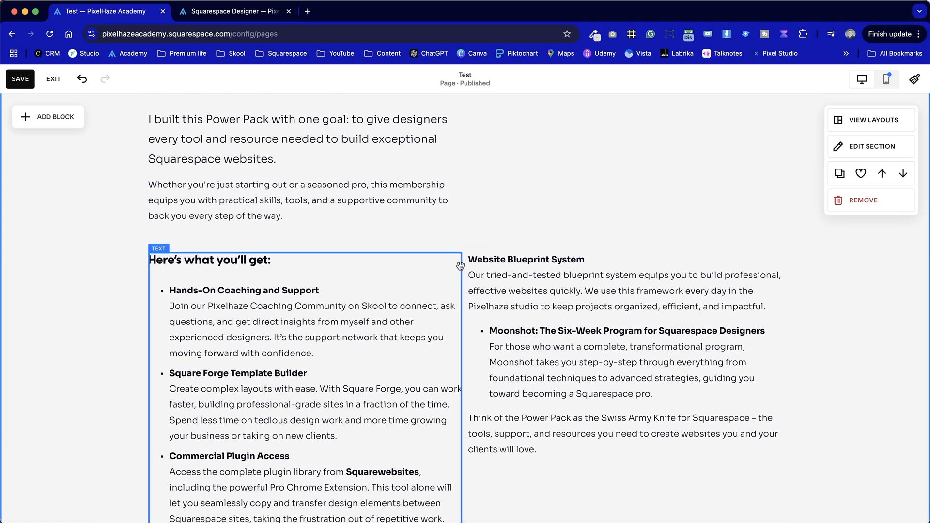
{"action": "scroll", "coordinate": [479, 271], "scroll_direction": "down", "scroll_amount": 3}
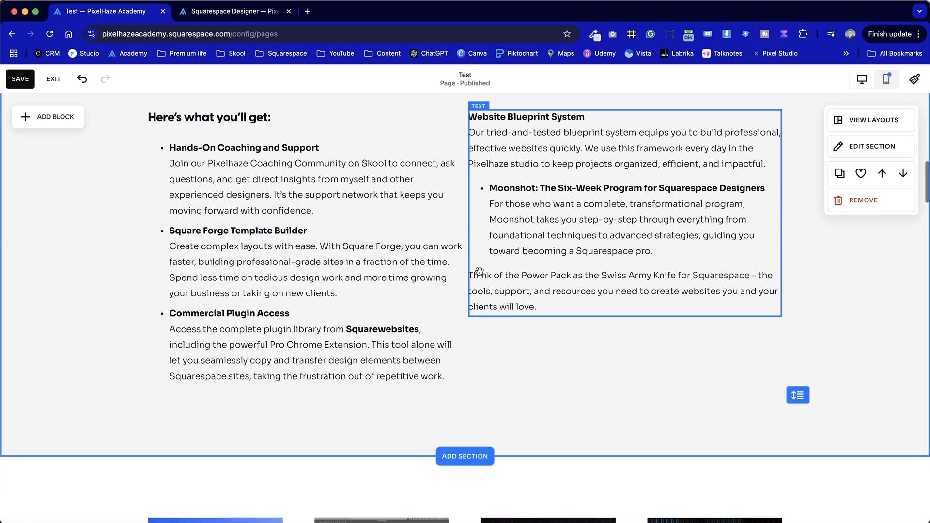
{"action": "left_click", "coordinate": [459, 262]}
{"action": "left_click_drag", "start_coordinate": [459, 251], "coordinate": [429, 251]}
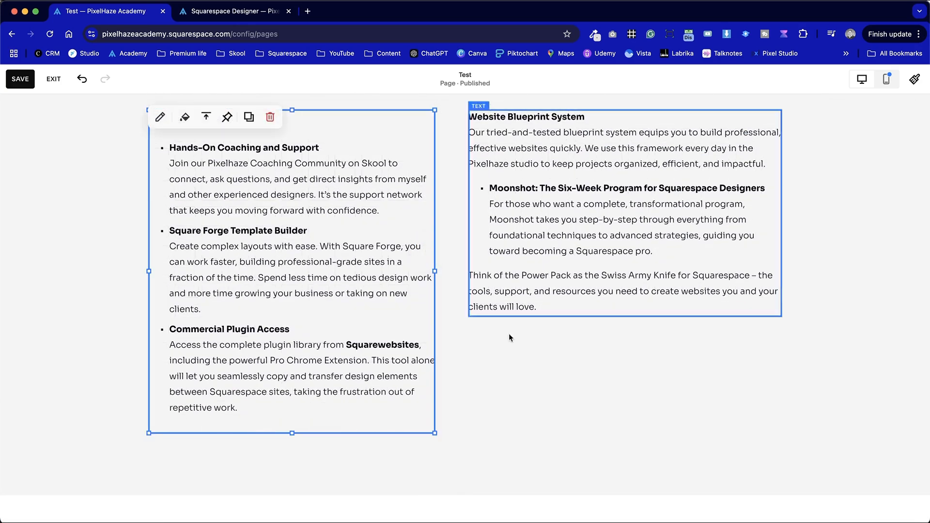
{"action": "left_click", "coordinate": [528, 379]}
{"action": "scroll", "coordinate": [529, 380], "scroll_direction": "up", "scroll_amount": 2}
{"action": "left_click", "coordinate": [433, 345]}
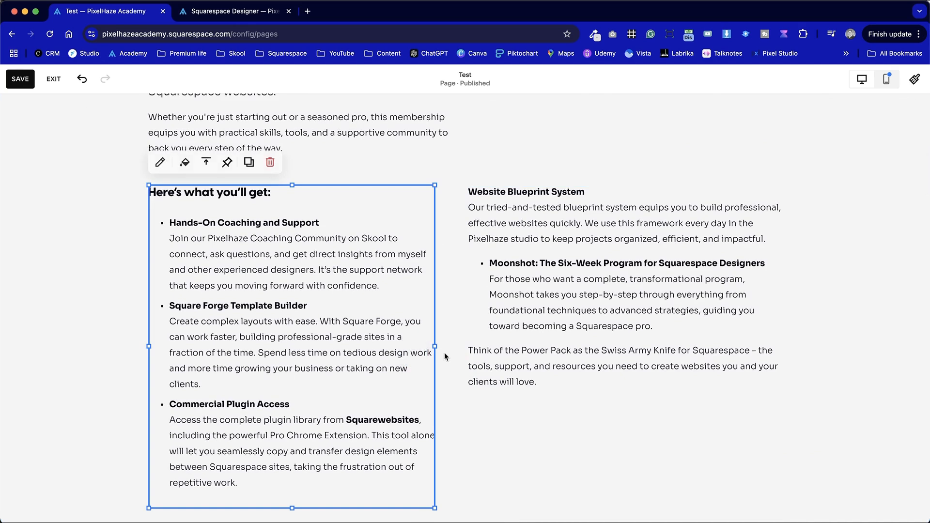
{"action": "left_click_drag", "start_coordinate": [432, 347], "coordinate": [462, 348]}
{"action": "left_click", "coordinate": [561, 440]}
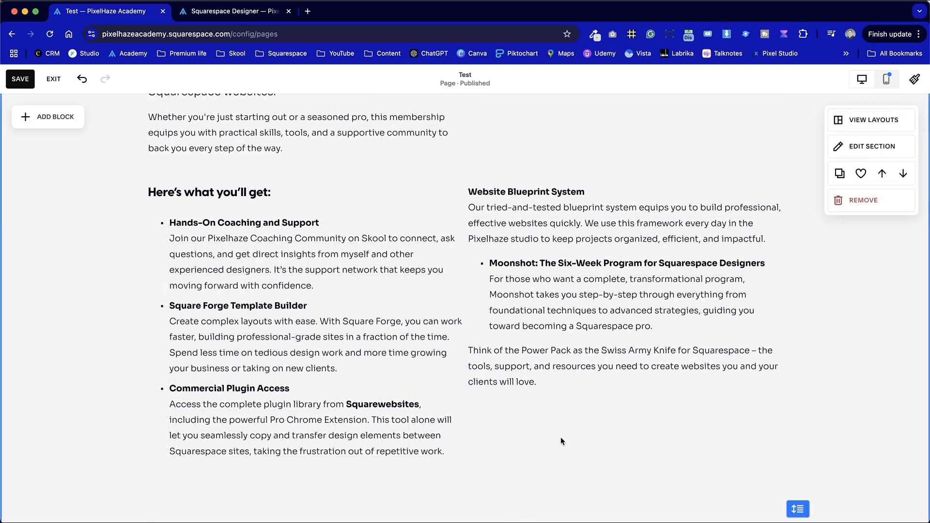
- Copy the founder's welcome message line above the video on the live sales page
{"action": "scroll", "coordinate": [560, 437], "scroll_direction": "up", "scroll_amount": 2}
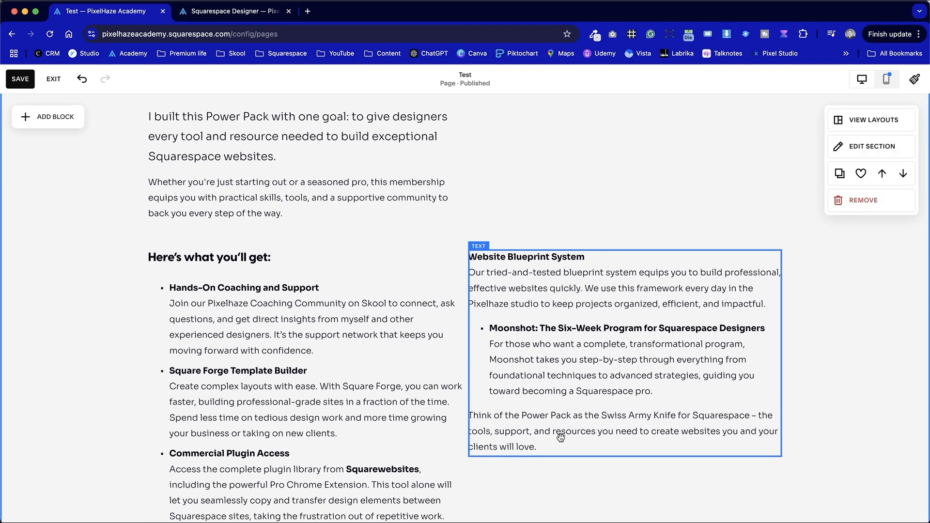
{"action": "key", "text": "ctrl+Tab"}
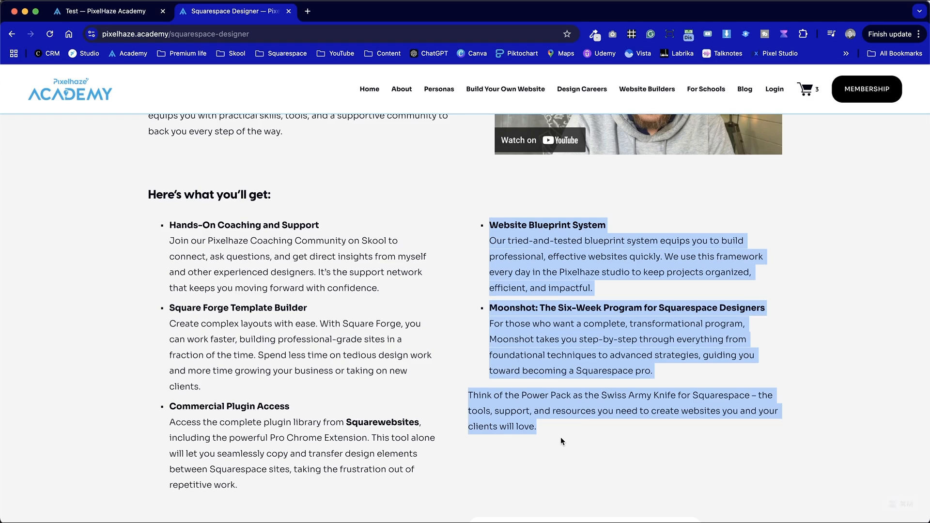
{"action": "scroll", "coordinate": [560, 436], "scroll_direction": "up", "scroll_amount": 2}
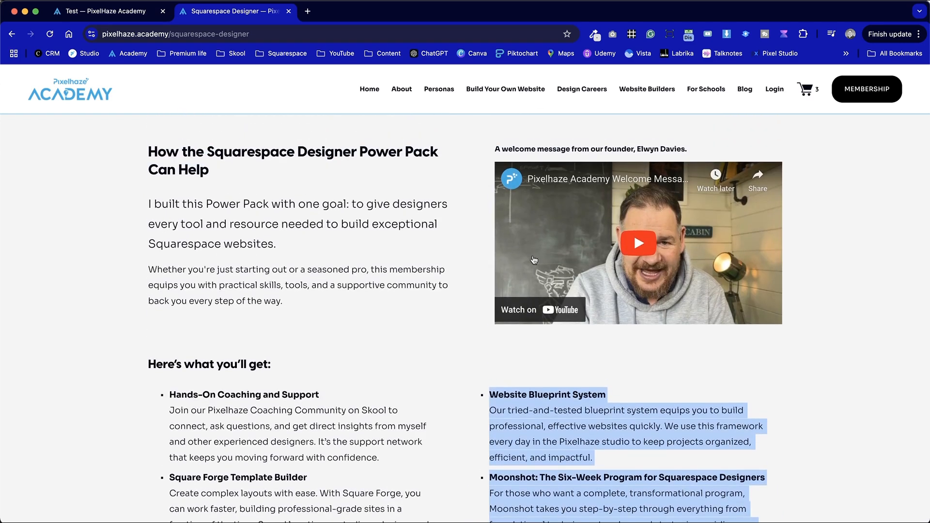
{"action": "scroll", "coordinate": [646, 158], "scroll_direction": "up", "scroll_amount": 2}
{"action": "left_click_drag", "start_coordinate": [707, 200], "coordinate": [484, 197]}
{"action": "key", "text": "super+c"}
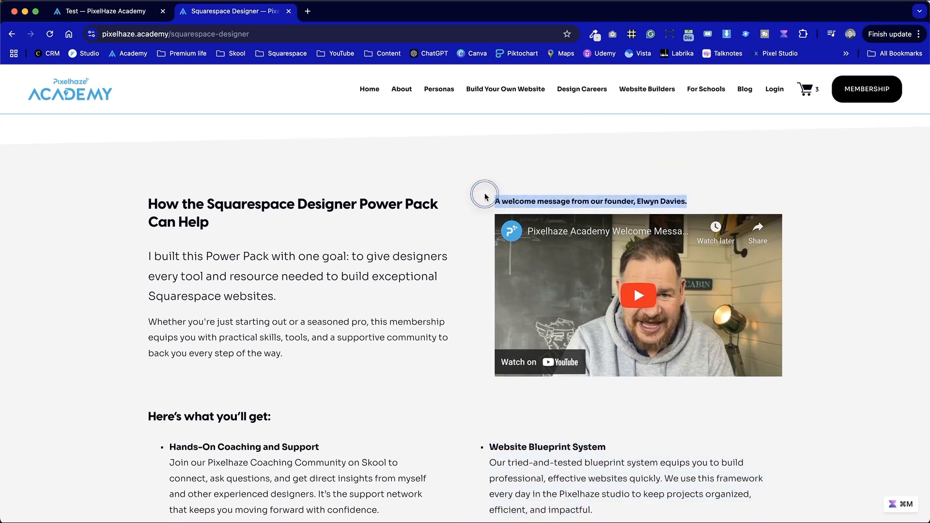
- Add a text block to the Test page's grey section and place it in the second column, level with the Power Pack heading
{"action": "key", "text": "ctrl+shift+Tab"}
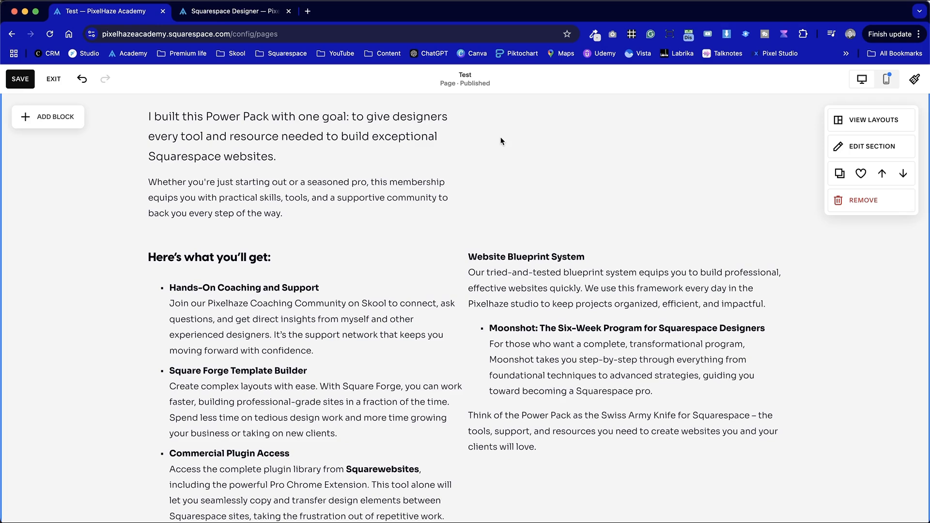
{"action": "scroll", "coordinate": [530, 164], "scroll_direction": "up", "scroll_amount": 4}
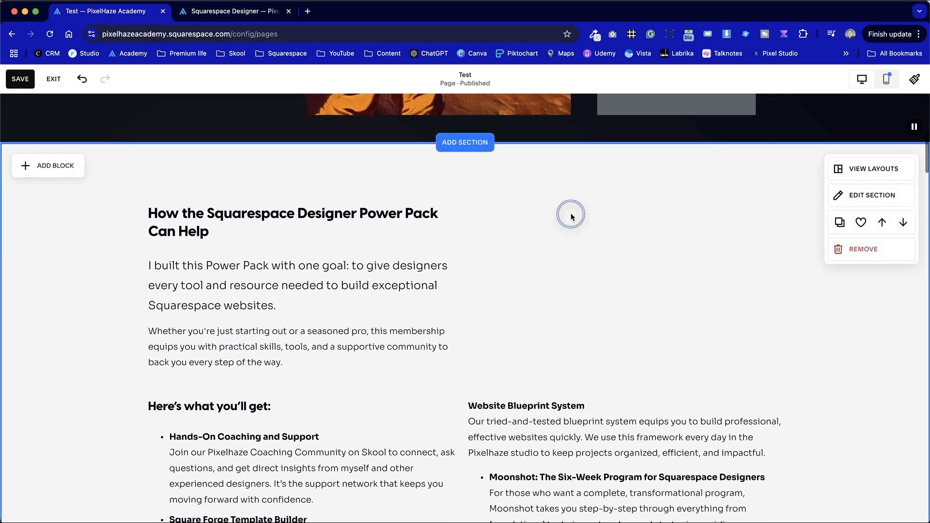
{"action": "left_click", "coordinate": [47, 166]}
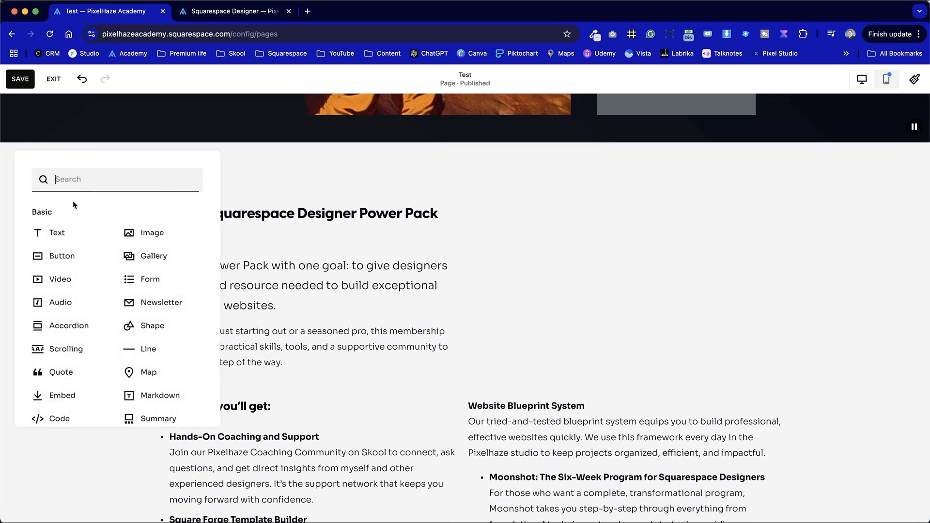
{"action": "left_click", "coordinate": [59, 235]}
{"action": "left_click", "coordinate": [105, 275]}
{"action": "left_click_drag", "start_coordinate": [221, 225], "coordinate": [721, 220]}
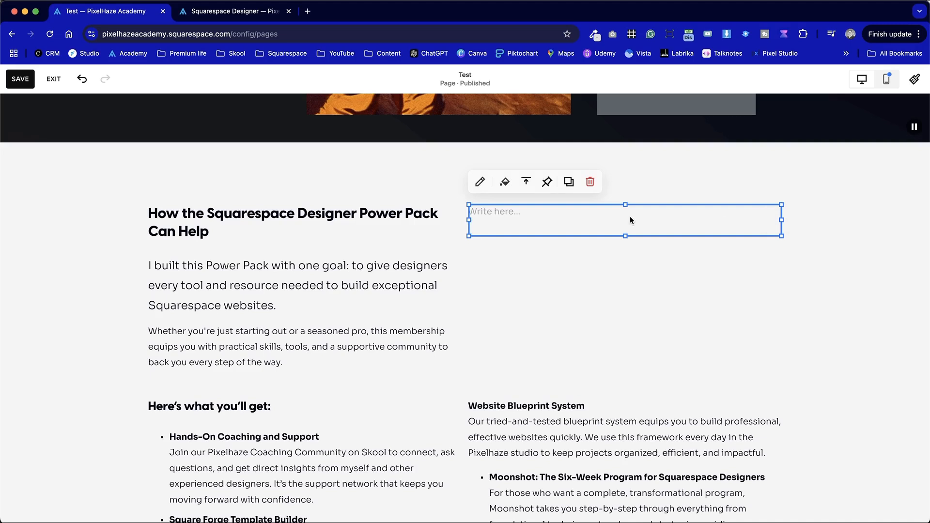
- Paste the copied founder's welcome message line into the new empty text block
{"action": "left_click", "coordinate": [494, 214]}
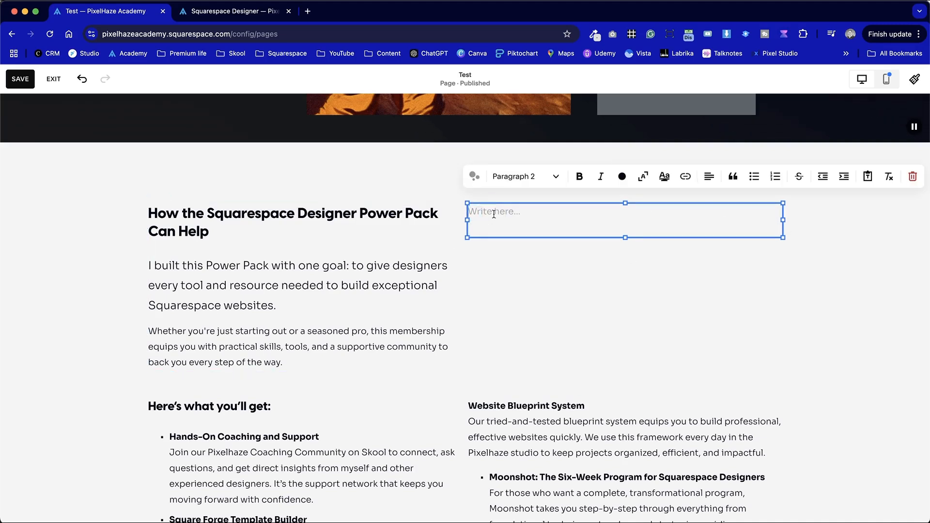
{"action": "key", "text": "super+v"}
{"action": "left_click", "coordinate": [609, 273]}
- View the vertical alignment options of the welcome message text block without changing them
{"action": "left_click", "coordinate": [614, 213]}
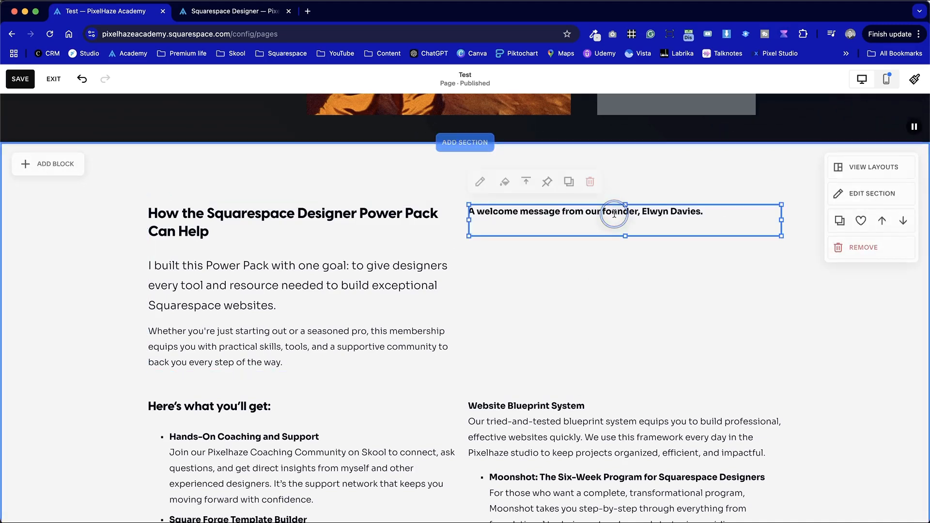
{"action": "left_click", "coordinate": [527, 182]}
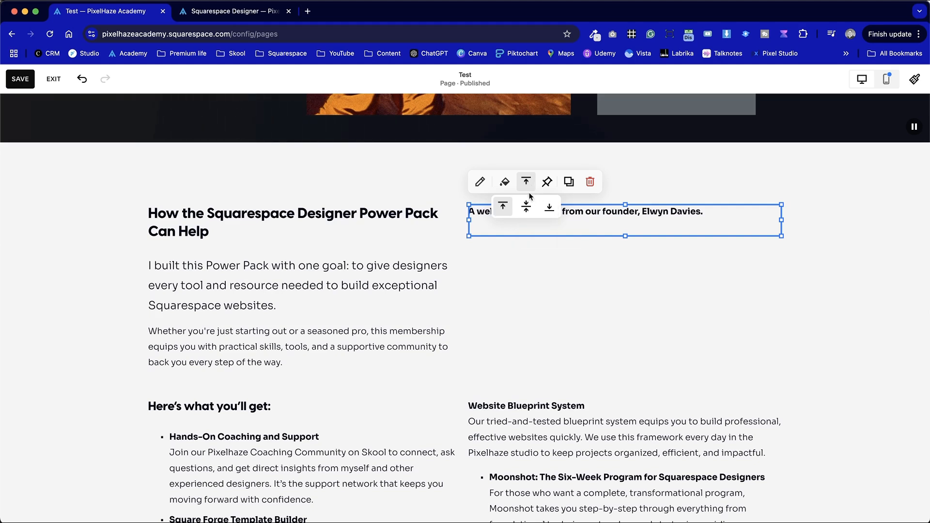
{"action": "left_click", "coordinate": [551, 272]}
- Examine the grey section's text blocks and how the two columns line up with each other
{"action": "left_click", "coordinate": [363, 253]}
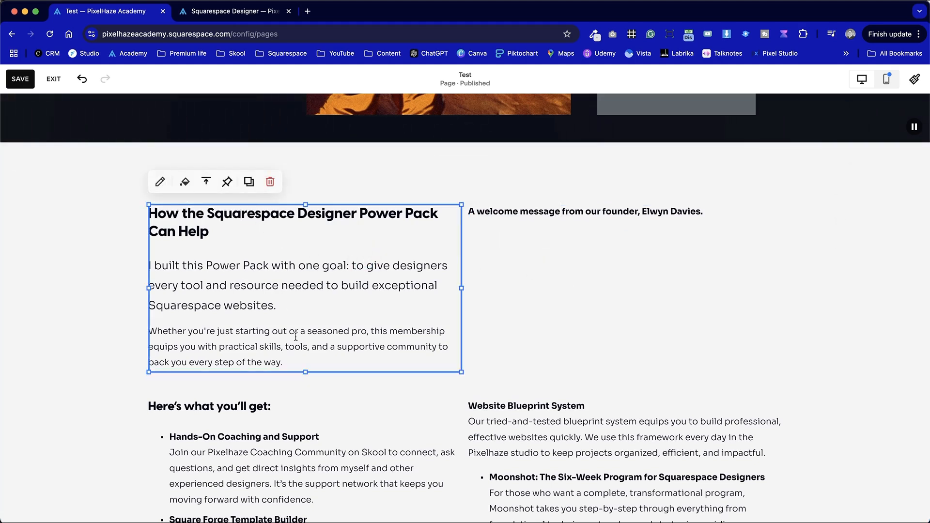
{"action": "scroll", "coordinate": [303, 386], "scroll_direction": "down", "scroll_amount": 3}
{"action": "left_click", "coordinate": [306, 395]}
{"action": "scroll", "coordinate": [306, 395], "scroll_direction": "down", "scroll_amount": 4}
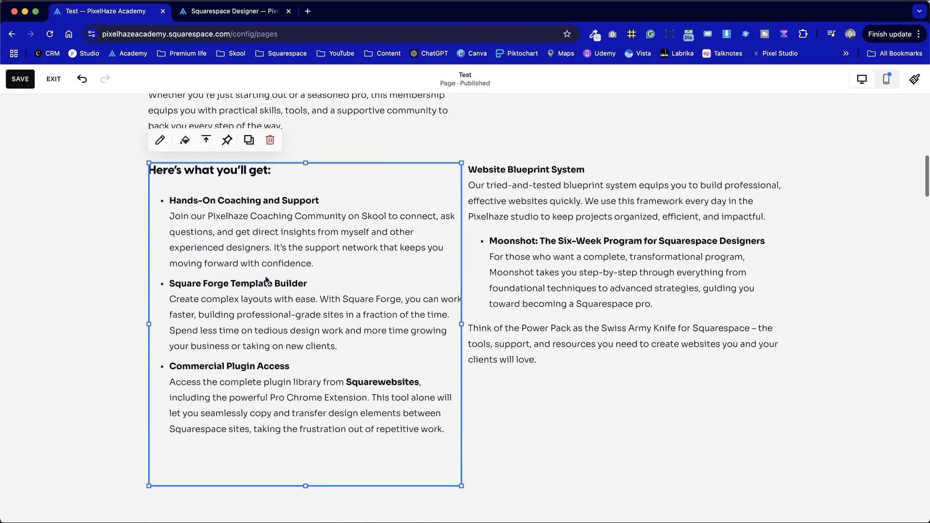
{"action": "scroll", "coordinate": [230, 154], "scroll_direction": "down", "scroll_amount": 2}
{"action": "left_click", "coordinate": [523, 200]}
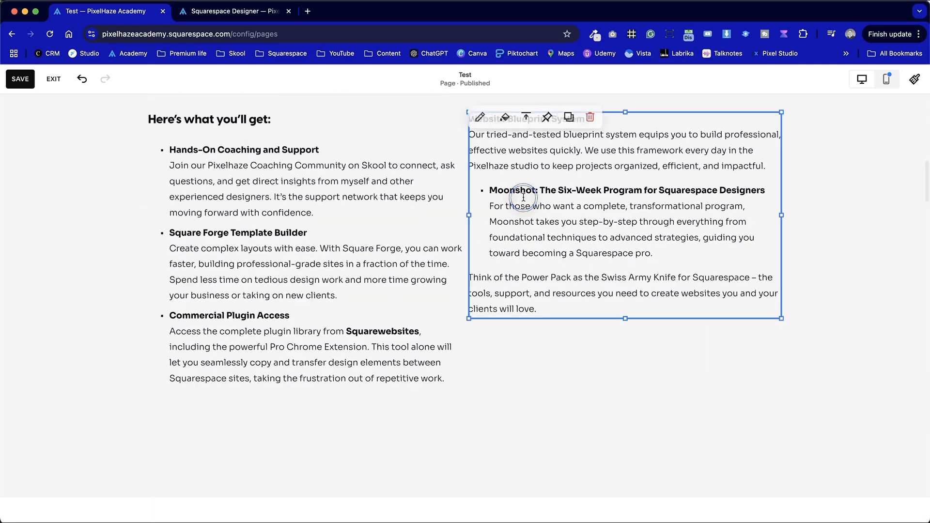
{"action": "left_click", "coordinate": [565, 383]}
{"action": "scroll", "coordinate": [563, 381], "scroll_direction": "up", "scroll_amount": 2}
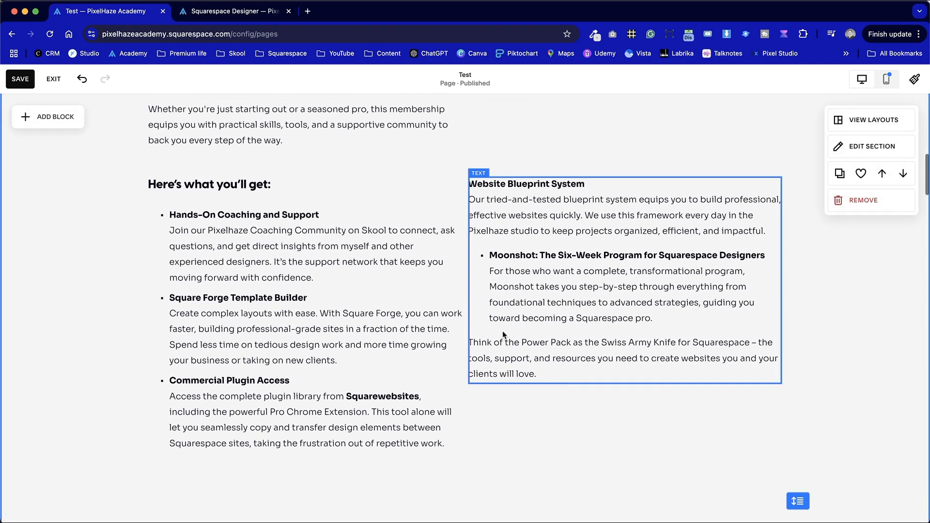
{"action": "scroll", "coordinate": [448, 241], "scroll_direction": "up", "scroll_amount": 3}
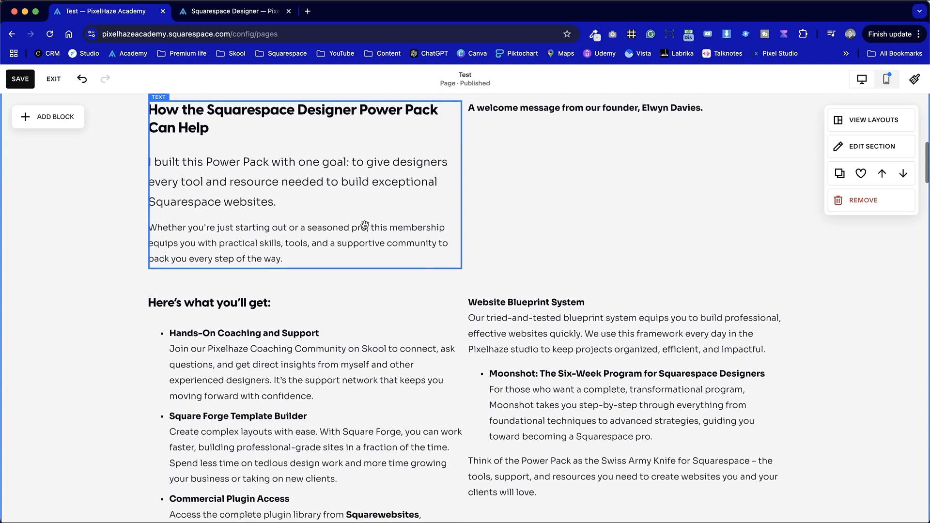
{"action": "scroll", "coordinate": [528, 315], "scroll_direction": "down", "scroll_amount": 1}
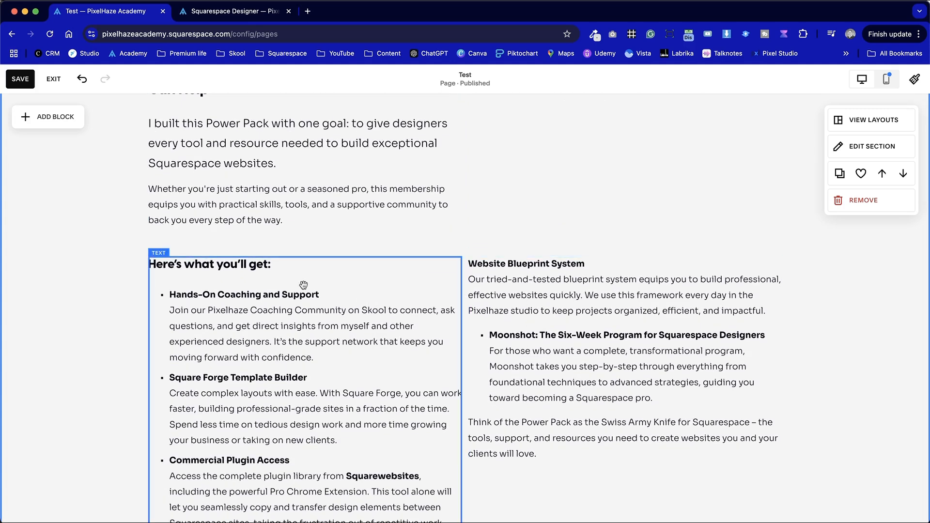
- Set the vertical alignment of the founder's welcome message text block to middle
{"action": "left_click", "coordinate": [524, 291]}
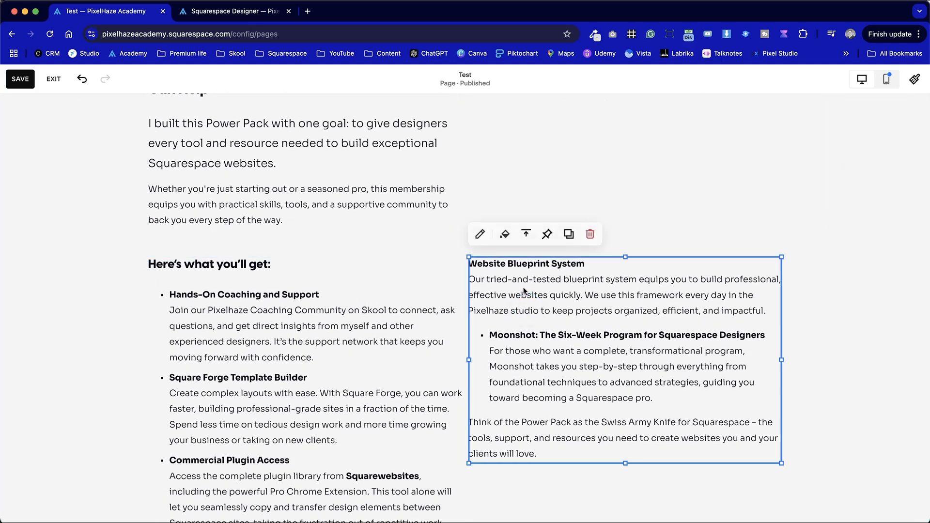
{"action": "left_click", "coordinate": [627, 222]}
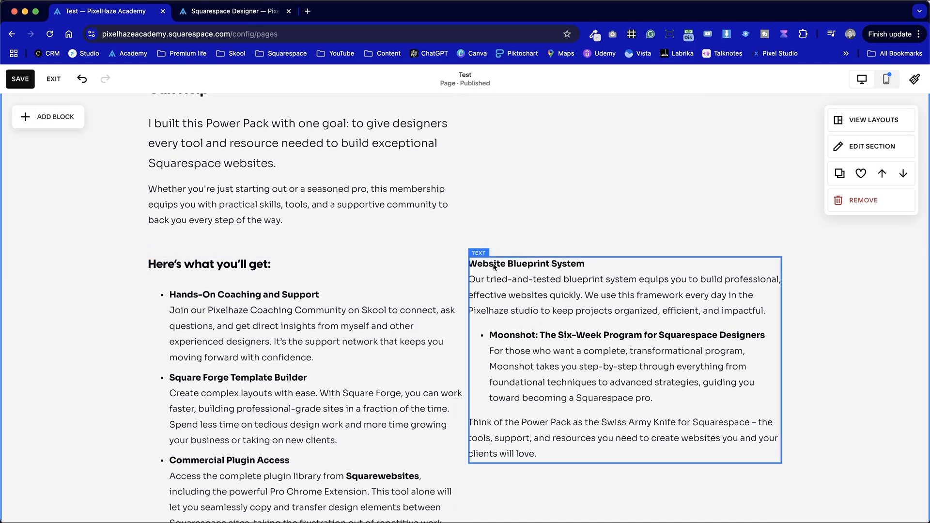
{"action": "scroll", "coordinate": [623, 194], "scroll_direction": "up", "scroll_amount": 3}
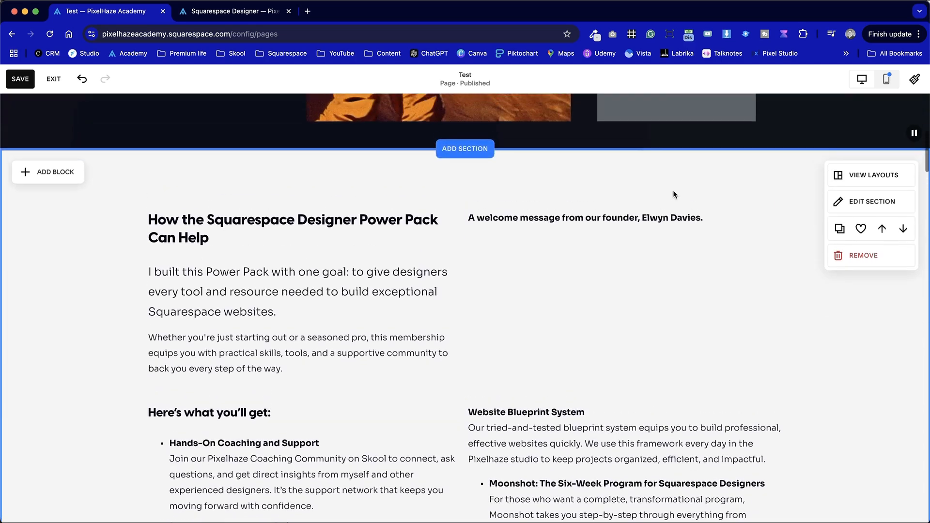
{"action": "left_click", "coordinate": [552, 223]}
{"action": "left_click", "coordinate": [528, 190]}
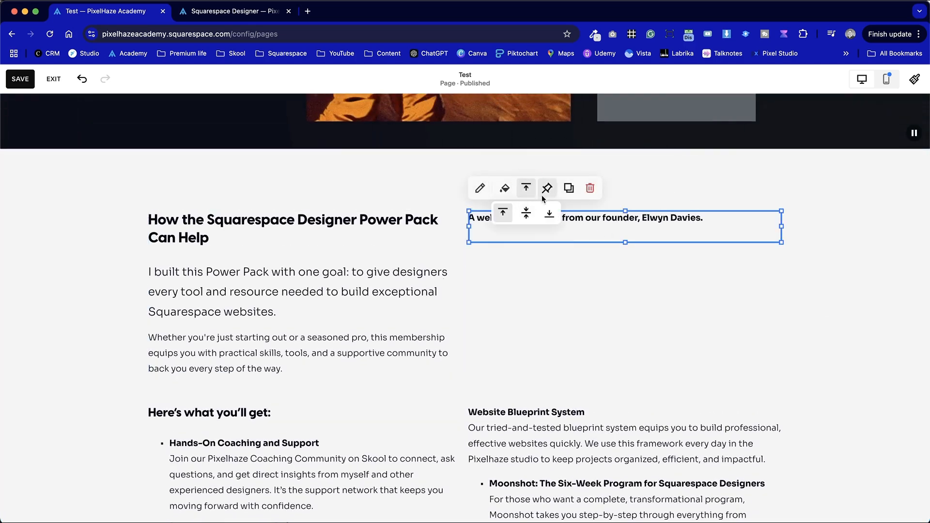
{"action": "left_click", "coordinate": [525, 210]}
{"action": "left_click", "coordinate": [603, 301]}
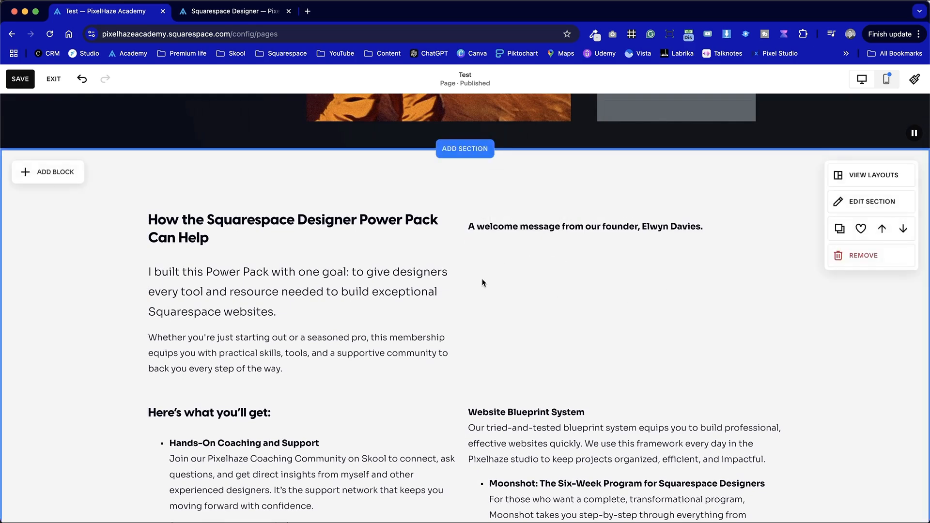
- Move the Website Blueprint System text block down in the second column to make more room beneath the welcome message
{"action": "scroll", "coordinate": [545, 332], "scroll_direction": "down", "scroll_amount": 5}
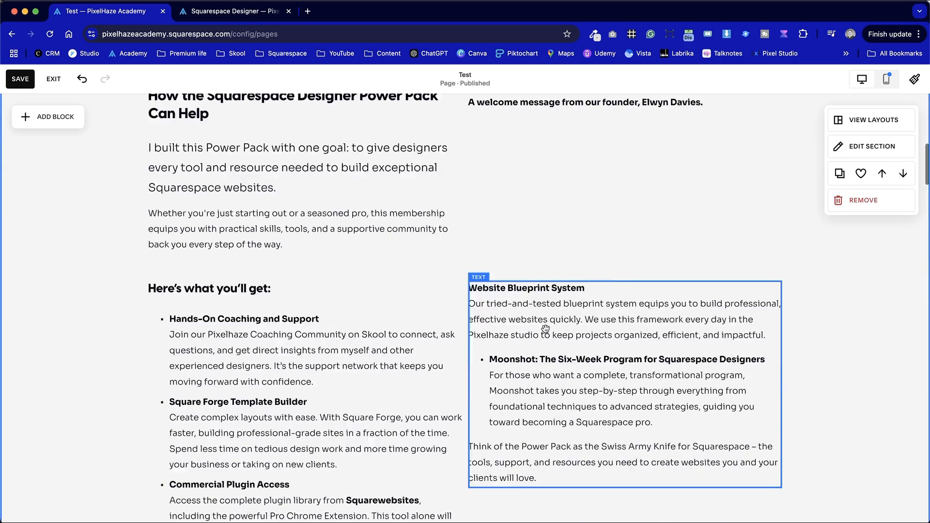
{"action": "left_click_drag", "start_coordinate": [556, 243], "coordinate": [562, 268]}
{"action": "left_click", "coordinate": [561, 269]}
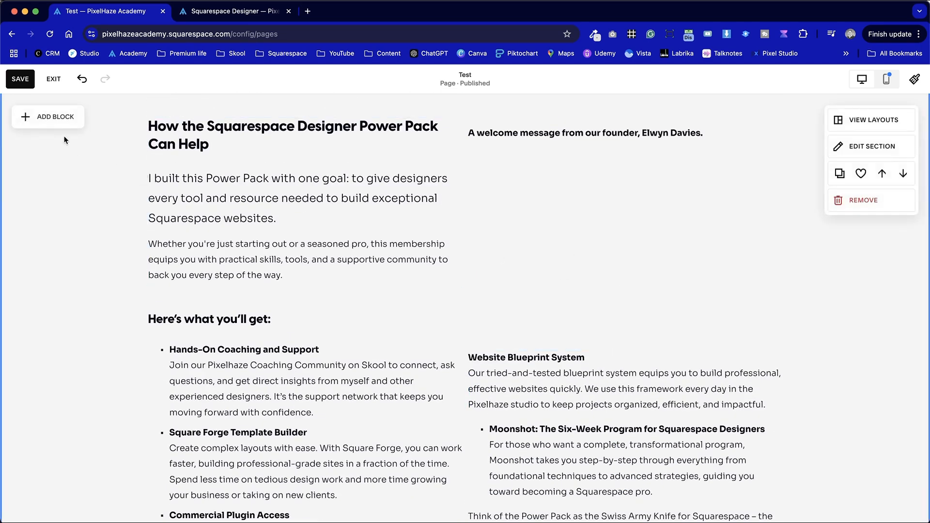
- Add a video block to the grey section and place it in the second column directly below the welcome message
{"action": "left_click", "coordinate": [63, 123]}
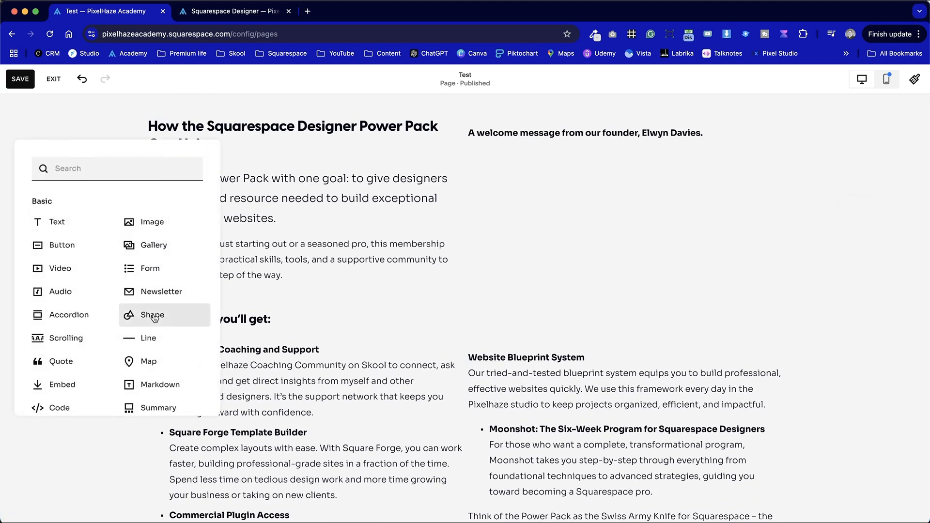
{"action": "scroll", "coordinate": [154, 317], "scroll_direction": "down", "scroll_amount": 3}
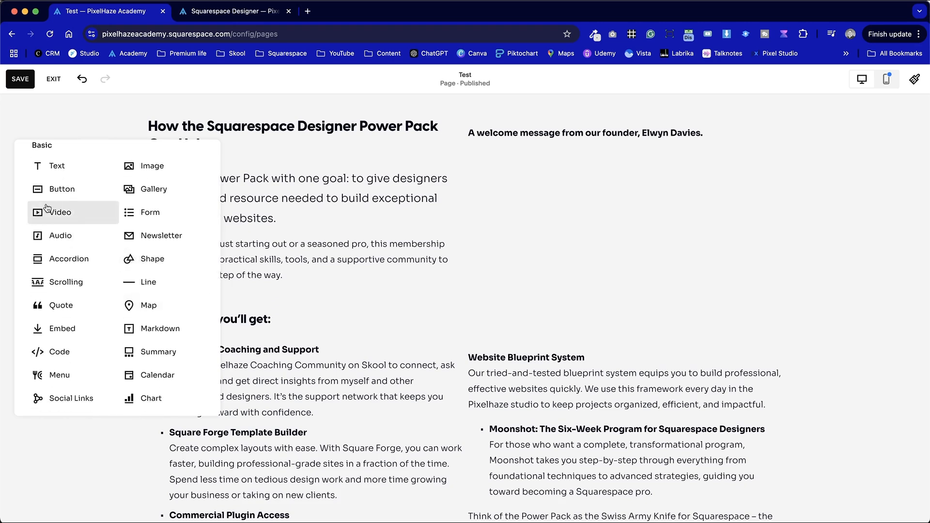
{"action": "left_click", "coordinate": [68, 211]}
{"action": "left_click_drag", "start_coordinate": [197, 205], "coordinate": [531, 216]}
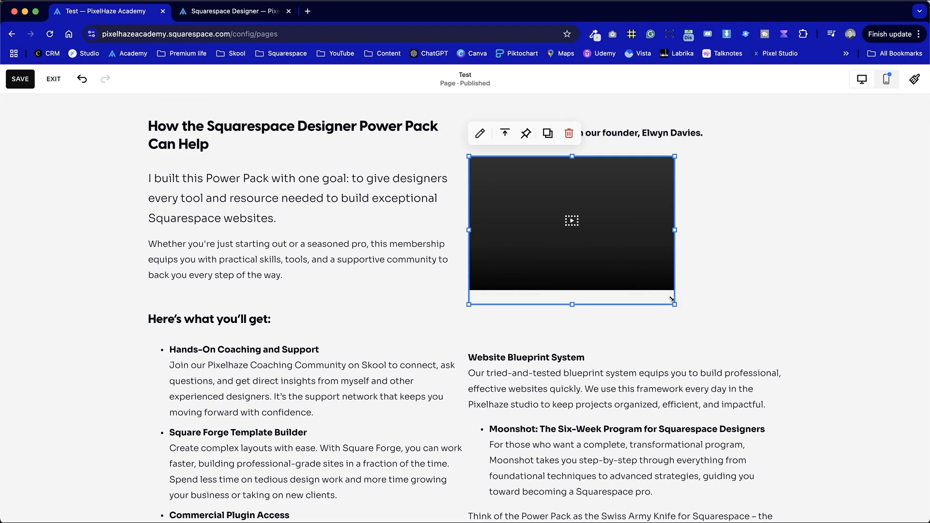
- Enlarge the video block so it spans the full width of the second column
{"action": "left_click_drag", "start_coordinate": [673, 302], "coordinate": [812, 306]}
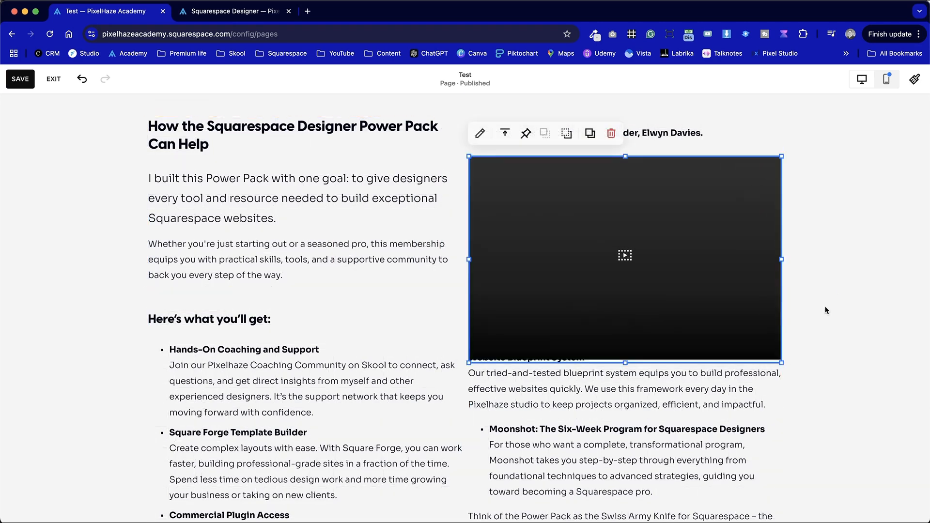
{"action": "left_click", "coordinate": [828, 310]}
{"action": "left_click", "coordinate": [709, 245]}
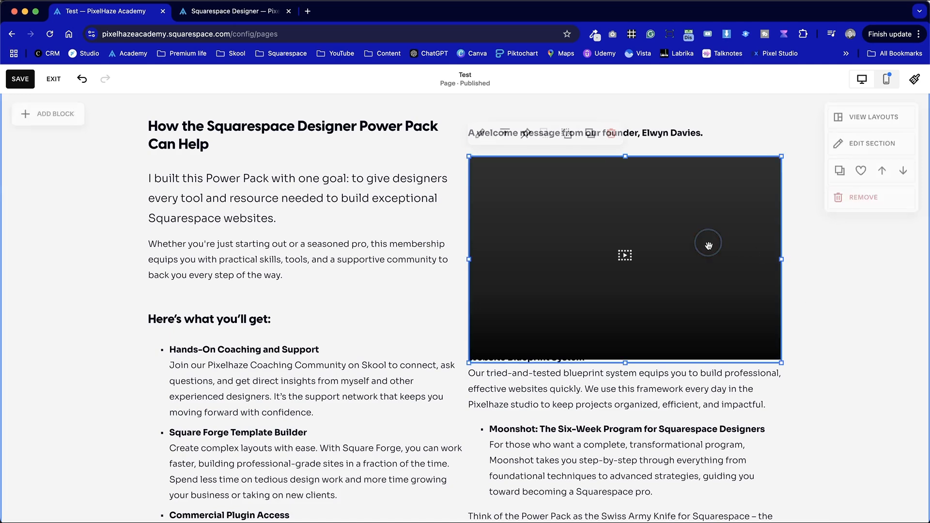
{"action": "mouse_move", "coordinate": [781, 365]}
{"action": "left_mouse_down"}
{"action": "mouse_move", "coordinate": [671, 322]}
{"action": "mouse_move", "coordinate": [677, 284]}
{"action": "mouse_move", "coordinate": [739, 297]}
{"action": "mouse_move", "coordinate": [721, 290]}
{"action": "mouse_move", "coordinate": [728, 330]}
{"action": "mouse_move", "coordinate": [743, 270]}
{"action": "mouse_move", "coordinate": [780, 359]}
{"action": "left_mouse_up"}
{"action": "left_click", "coordinate": [800, 274]}
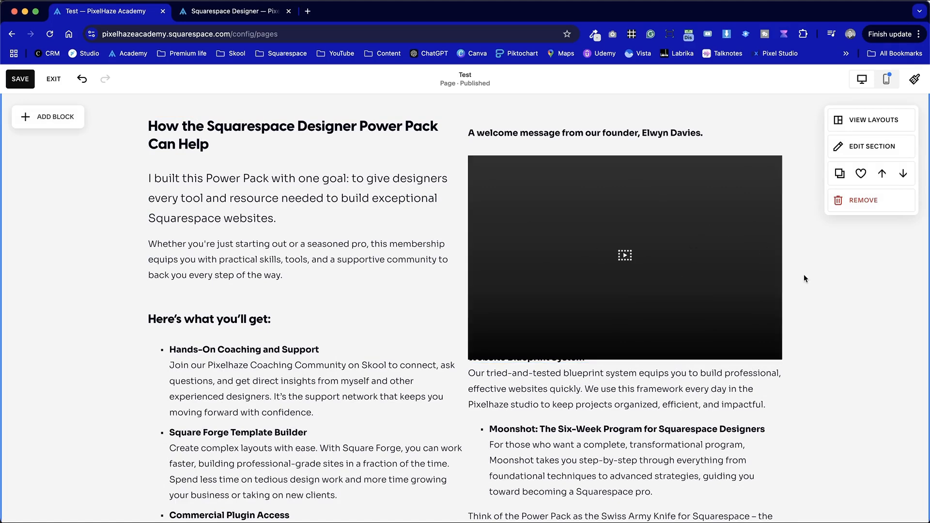
- Reposition the Website Blueprint System text block so it sits just below the video block
{"action": "scroll", "coordinate": [770, 366], "scroll_direction": "down", "scroll_amount": 3}
{"action": "left_click", "coordinate": [637, 342]}
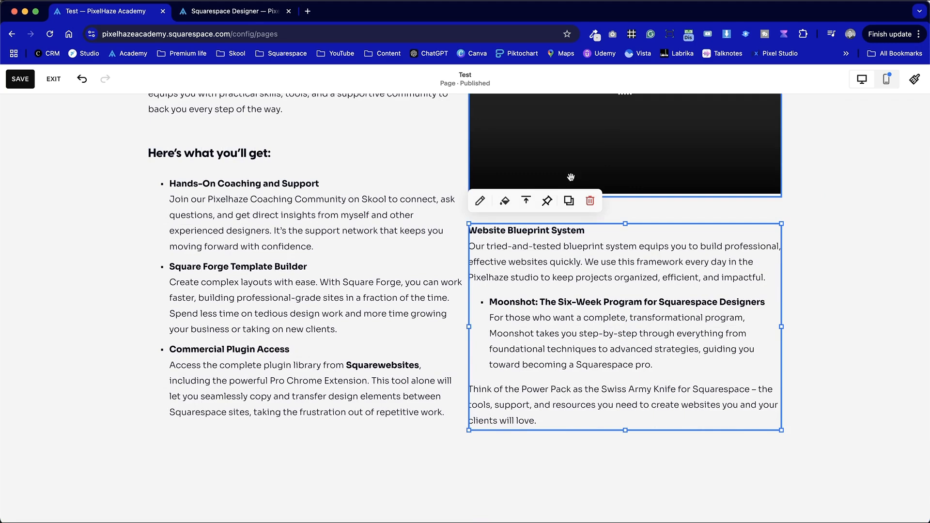
{"action": "left_click", "coordinate": [841, 285]}
{"action": "scroll", "coordinate": [840, 286], "scroll_direction": "up", "scroll_amount": 2}
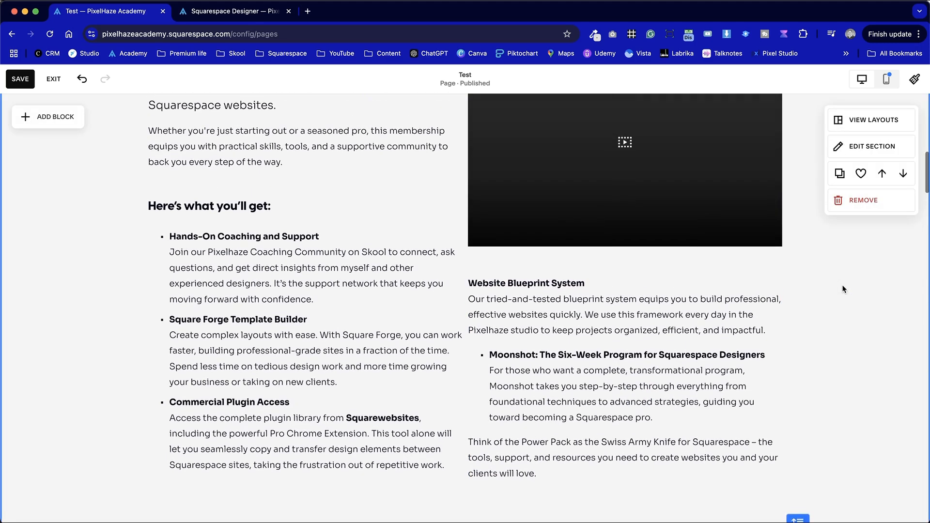
{"action": "left_click_drag", "start_coordinate": [671, 380], "coordinate": [671, 361]}
{"action": "left_click", "coordinate": [881, 381]}
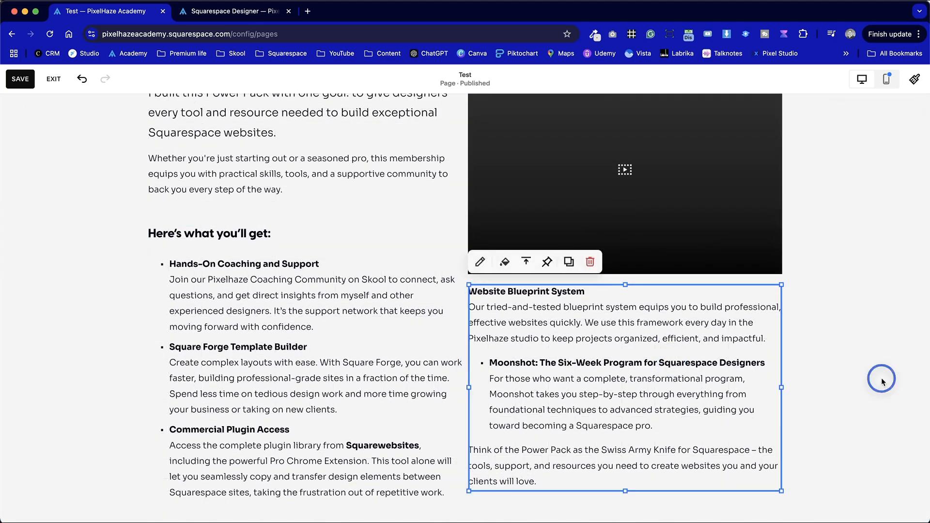
{"action": "scroll", "coordinate": [881, 378], "scroll_direction": "up", "scroll_amount": 2}
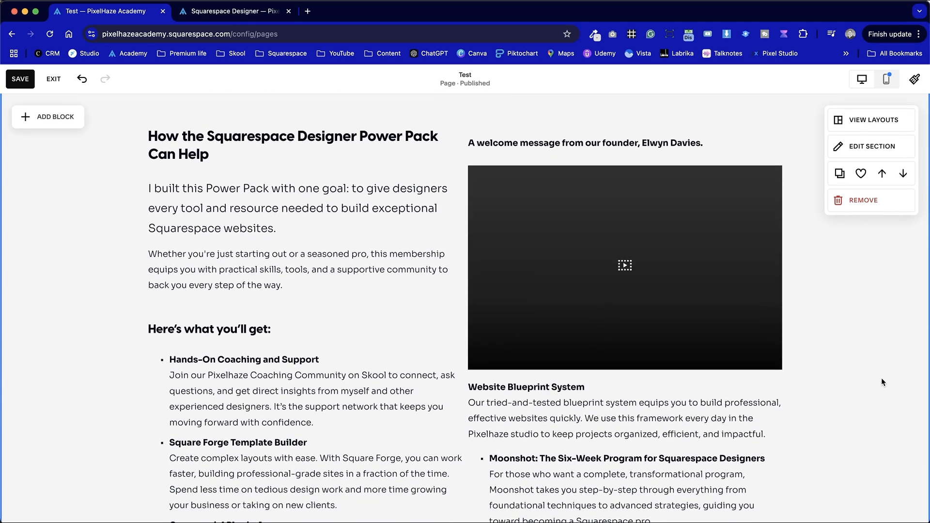
- Compare the spacing of the two columns with the original Squarespace Designer page and return to the Test page
{"action": "key", "text": "ctrl+Tab"}
{"action": "scroll", "coordinate": [486, 322], "scroll_direction": "down", "scroll_amount": 5}
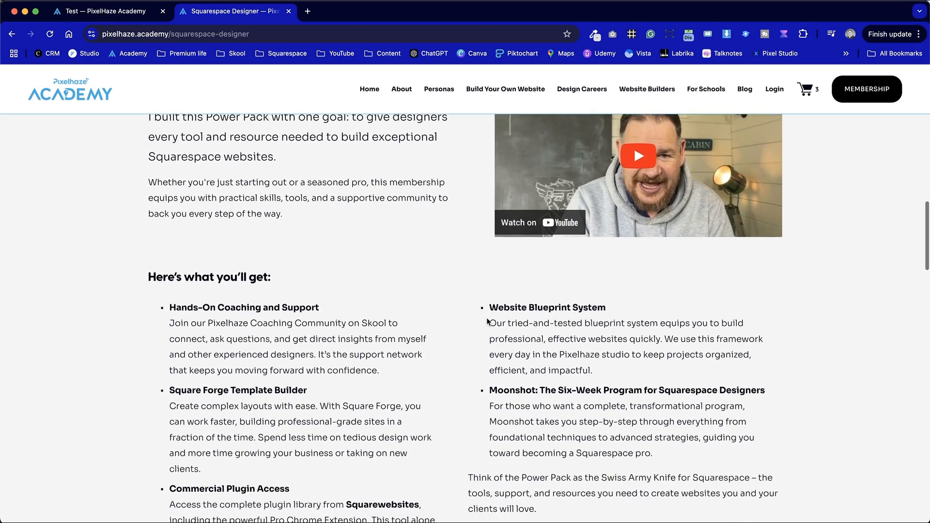
{"action": "scroll", "coordinate": [382, 199], "scroll_direction": "up", "scroll_amount": 4}
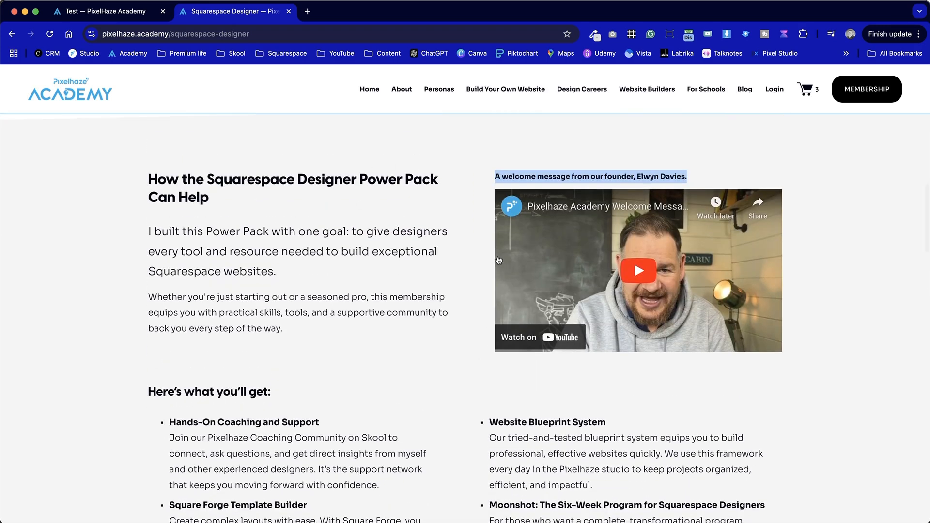
{"action": "key", "text": "ctrl+shift+Tab"}
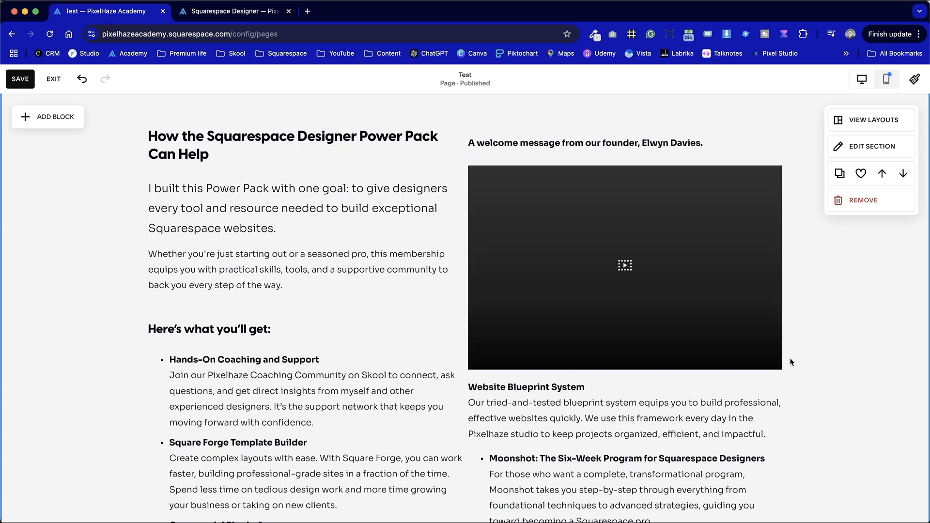
- Set the grey section's horizontal grid gap to 40 to widen the space between the two columns
{"action": "scroll", "coordinate": [795, 350], "scroll_direction": "down", "scroll_amount": 5}
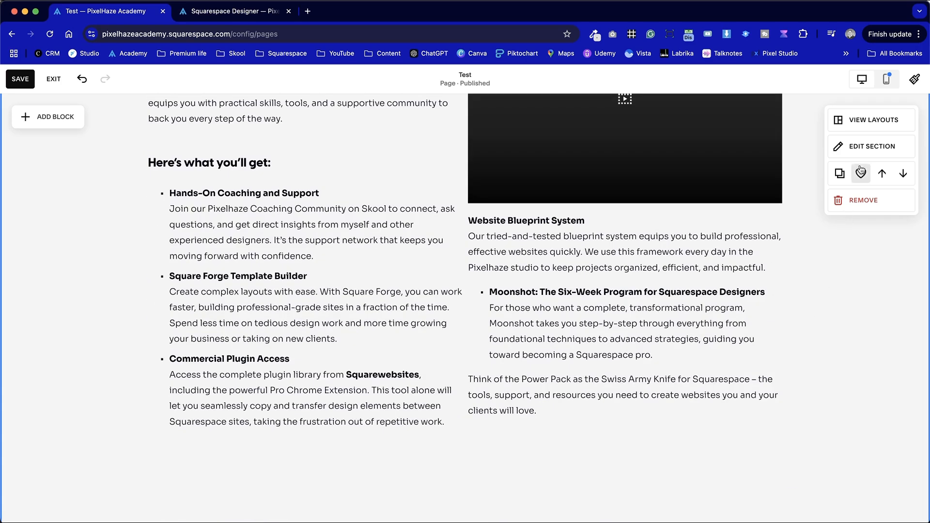
{"action": "left_click", "coordinate": [877, 147]}
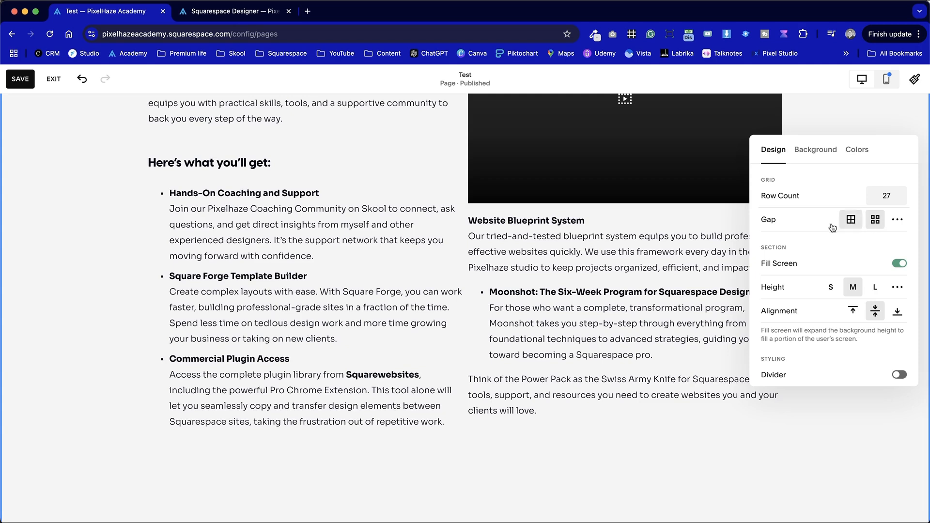
{"action": "scroll", "coordinate": [628, 256], "scroll_direction": "up", "scroll_amount": 2}
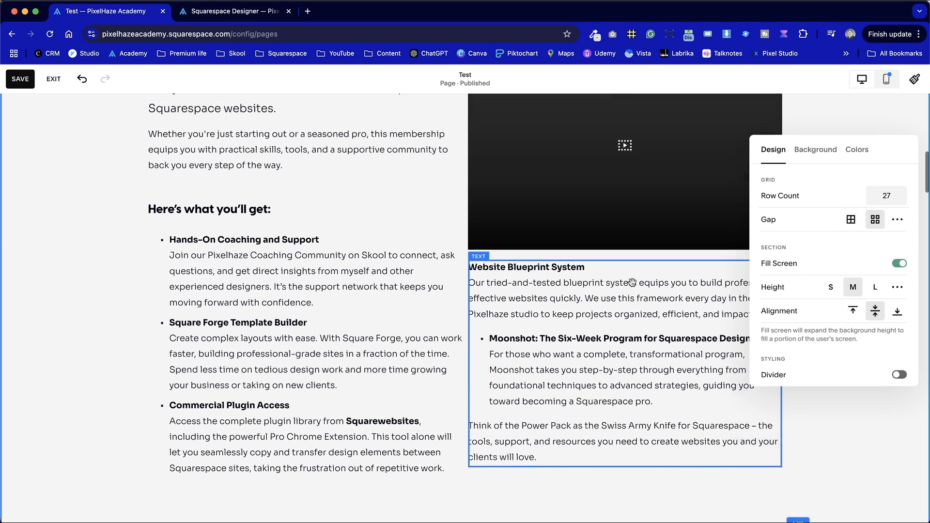
{"action": "left_click", "coordinate": [897, 219]}
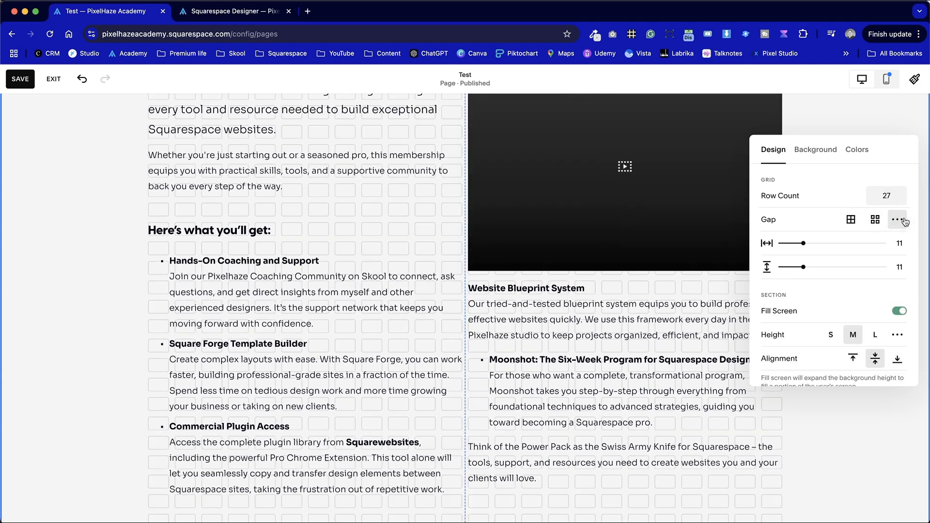
{"action": "left_click_drag", "start_coordinate": [802, 244], "coordinate": [863, 243]}
{"action": "left_click", "coordinate": [570, 323]}
{"action": "scroll", "coordinate": [572, 322], "scroll_direction": "down", "scroll_amount": 2}
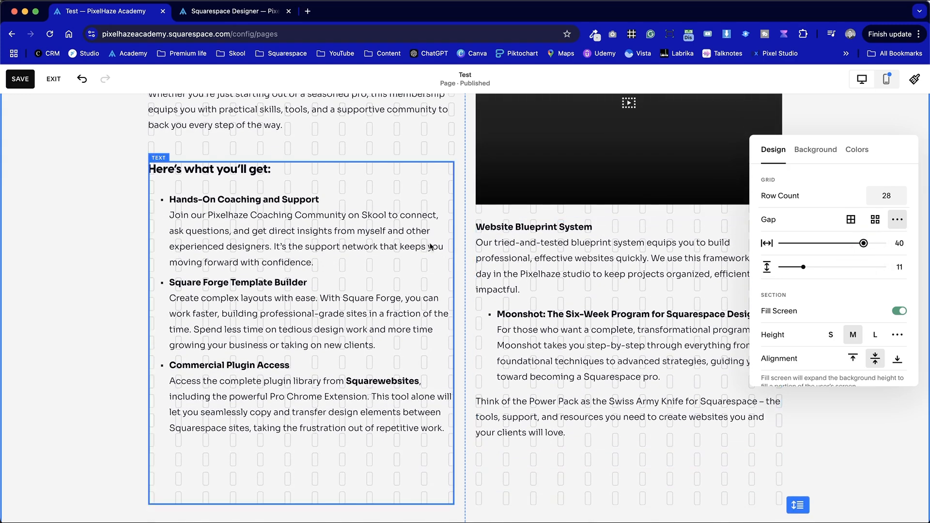
{"action": "scroll", "coordinate": [578, 283], "scroll_direction": "up", "scroll_amount": 2}
{"action": "scroll", "coordinate": [579, 284], "scroll_direction": "up", "scroll_amount": 2}
{"action": "scroll", "coordinate": [578, 284], "scroll_direction": "down", "scroll_amount": 2}
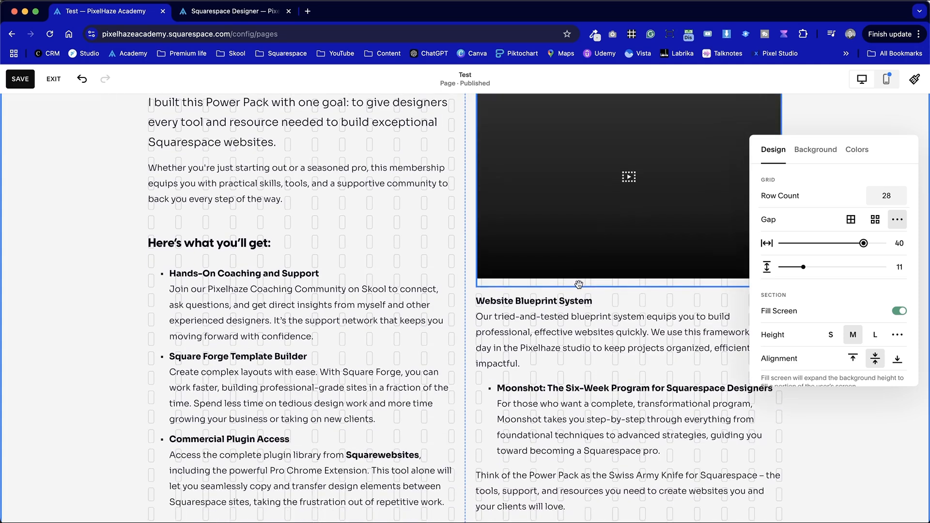
{"action": "left_click", "coordinate": [393, 217]}
- Narrow the Power Pack heading and intro text block by one grid column from its right edge
{"action": "scroll", "coordinate": [392, 217], "scroll_direction": "up", "scroll_amount": 2}
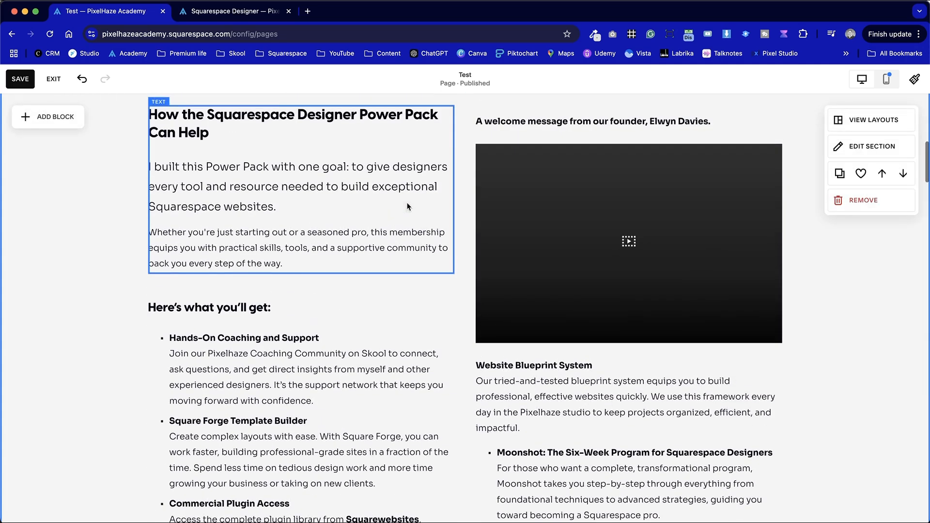
{"action": "left_click", "coordinate": [406, 204]}
{"action": "left_click_drag", "start_coordinate": [453, 183], "coordinate": [426, 187]}
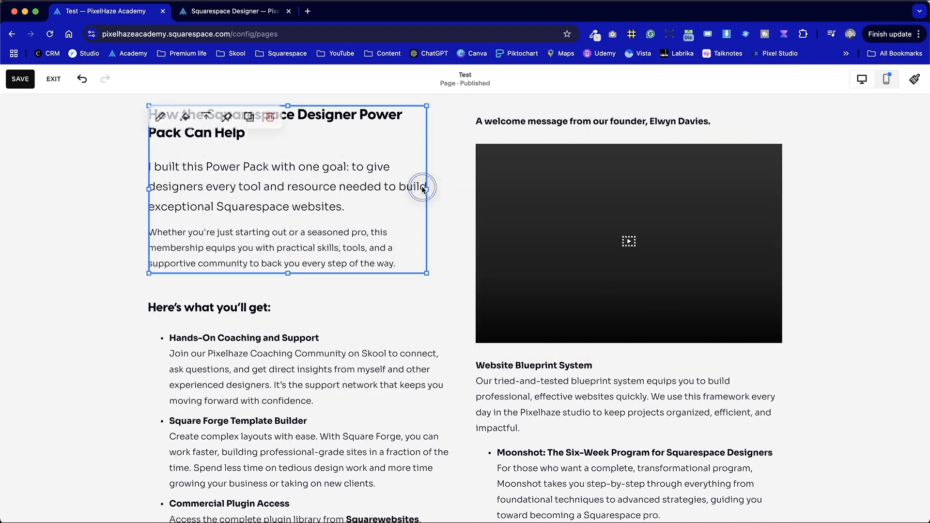
{"action": "left_click", "coordinate": [450, 141]}
- Move the "Here's what you'll get" text block down until it is level with the Website Blueprint System heading
{"action": "scroll", "coordinate": [449, 199], "scroll_direction": "down", "scroll_amount": 2}
{"action": "scroll", "coordinate": [448, 199], "scroll_direction": "down", "scroll_amount": 2}
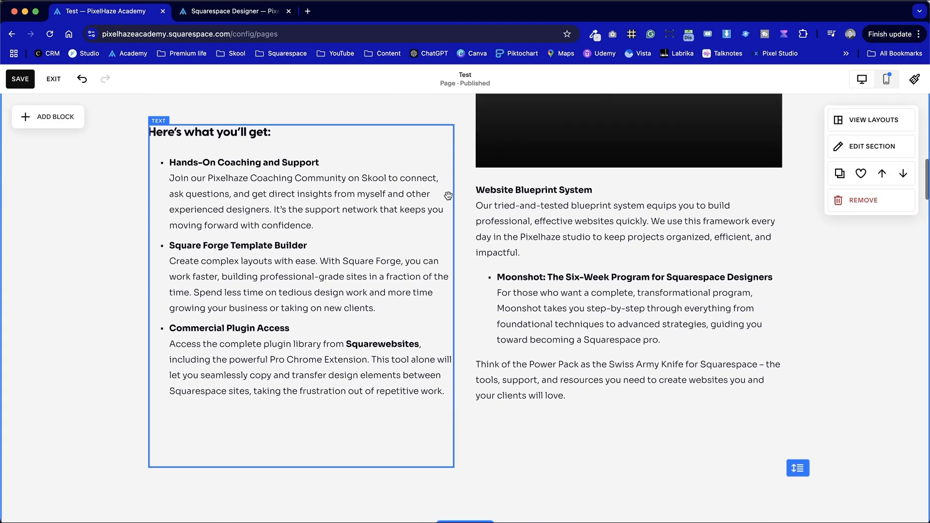
{"action": "left_click", "coordinate": [354, 198]}
{"action": "mouse_move", "coordinate": [354, 197]}
{"action": "left_mouse_down"}
{"action": "mouse_move", "coordinate": [364, 260]}
{"action": "mouse_move", "coordinate": [357, 214]}
{"action": "left_mouse_up"}
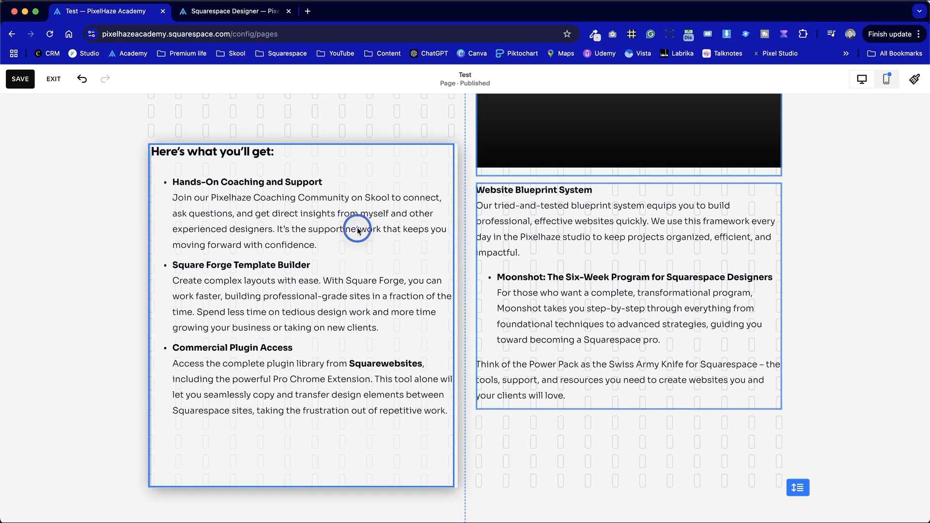
{"action": "left_click", "coordinate": [638, 425]}
{"action": "scroll", "coordinate": [638, 425], "scroll_direction": "up", "scroll_amount": 2}
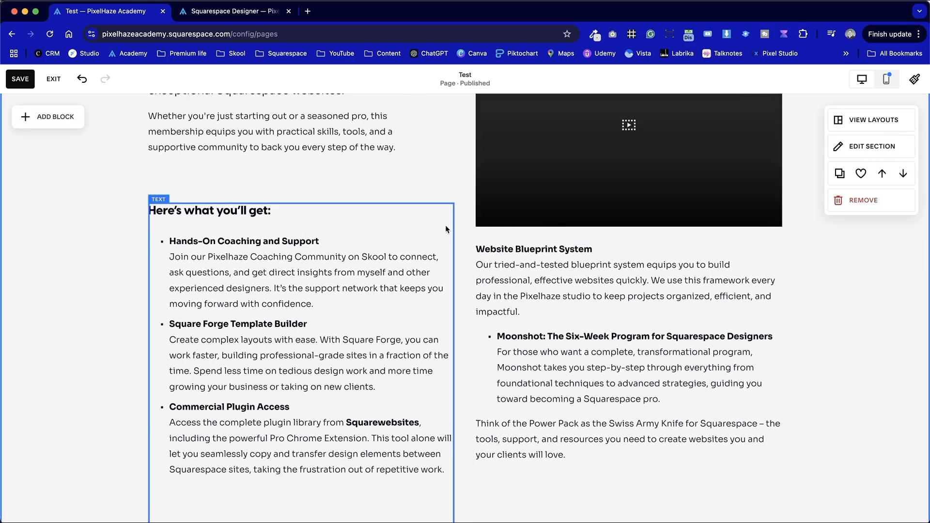
{"action": "scroll", "coordinate": [574, 229], "scroll_direction": "down", "scroll_amount": 4}
{"action": "scroll", "coordinate": [573, 229], "scroll_direction": "up", "scroll_amount": 2}
{"action": "left_click_drag", "start_coordinate": [326, 191], "coordinate": [326, 239]}
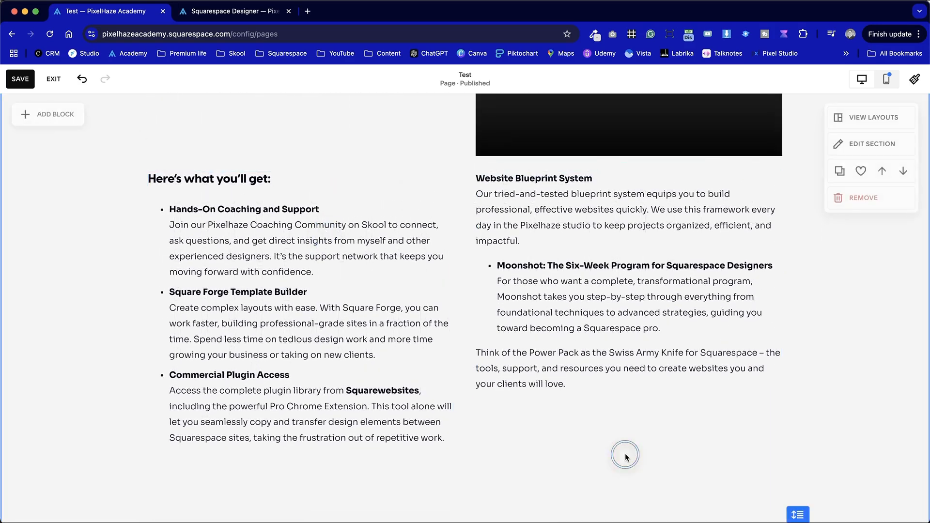
- Move the video block up by one grid row, closer to the welcome message
{"action": "scroll", "coordinate": [624, 451], "scroll_direction": "up", "scroll_amount": 5}
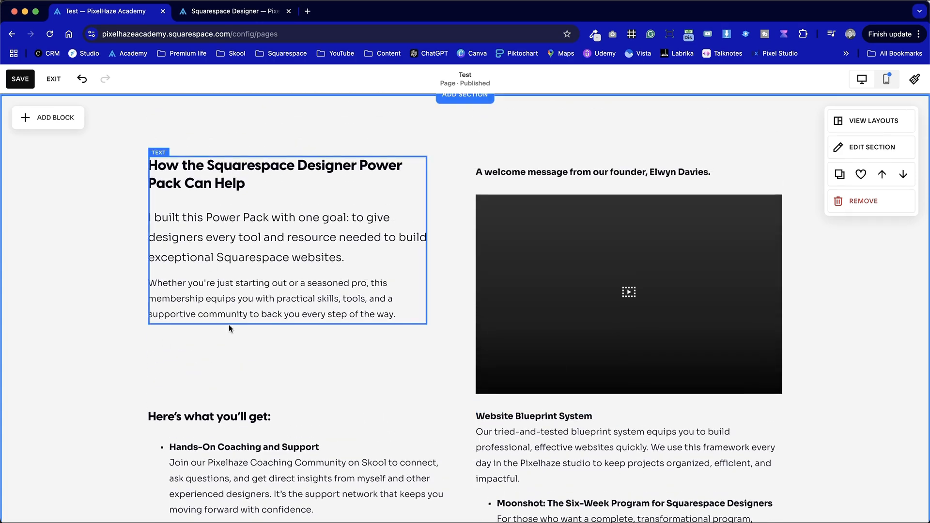
{"action": "scroll", "coordinate": [371, 307], "scroll_direction": "up", "scroll_amount": 1}
{"action": "left_click_drag", "start_coordinate": [609, 332], "coordinate": [609, 255]}
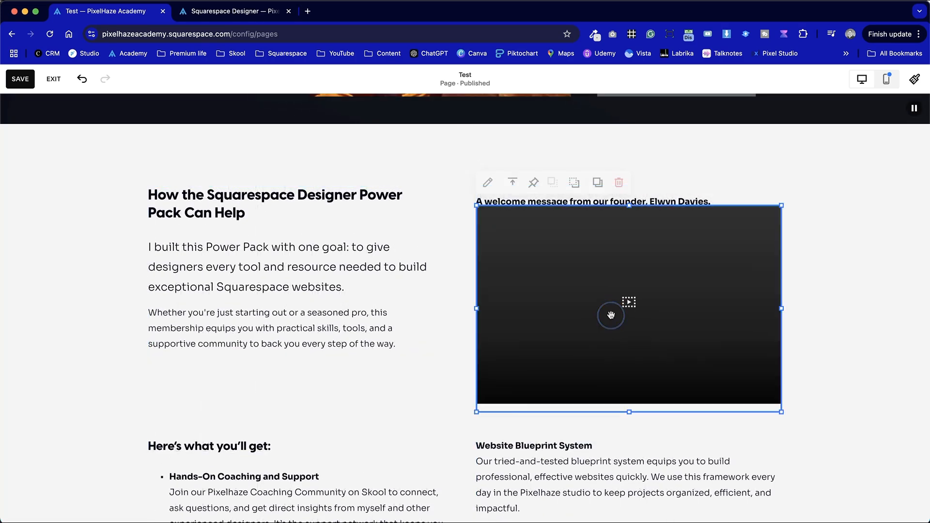
- Set the vertical alignment of the founder's welcome message text block to top
{"action": "left_click", "coordinate": [570, 194]}
{"action": "left_click", "coordinate": [534, 164]}
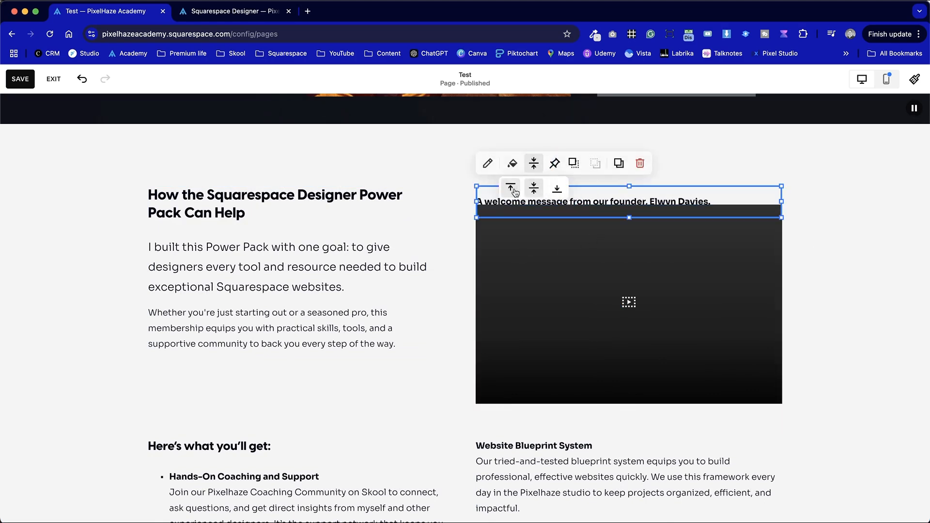
{"action": "left_click", "coordinate": [450, 153]}
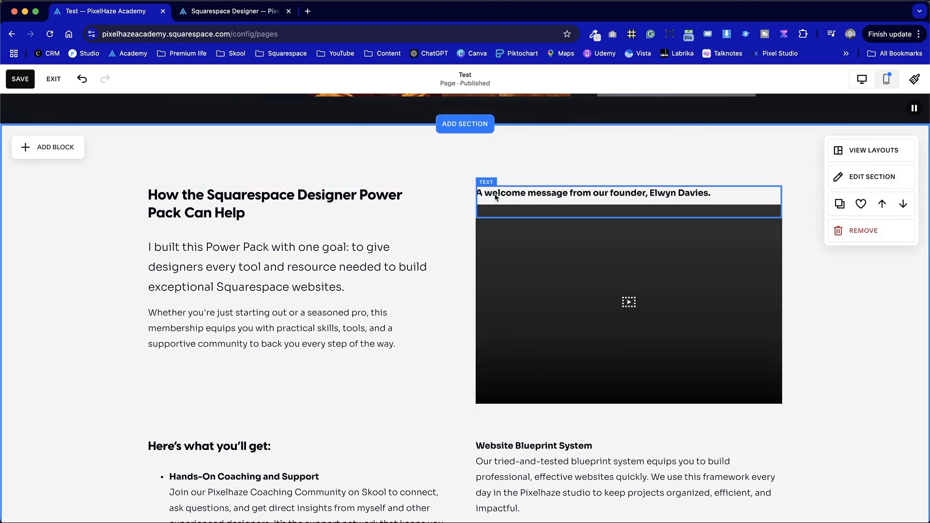
- Select the "Here's what you'll get" and Website Blueprint System text blocks together and move them up one grid row
{"action": "scroll", "coordinate": [511, 415], "scroll_direction": "down", "scroll_amount": 2}
{"action": "scroll", "coordinate": [511, 415], "scroll_direction": "down", "scroll_amount": 5}
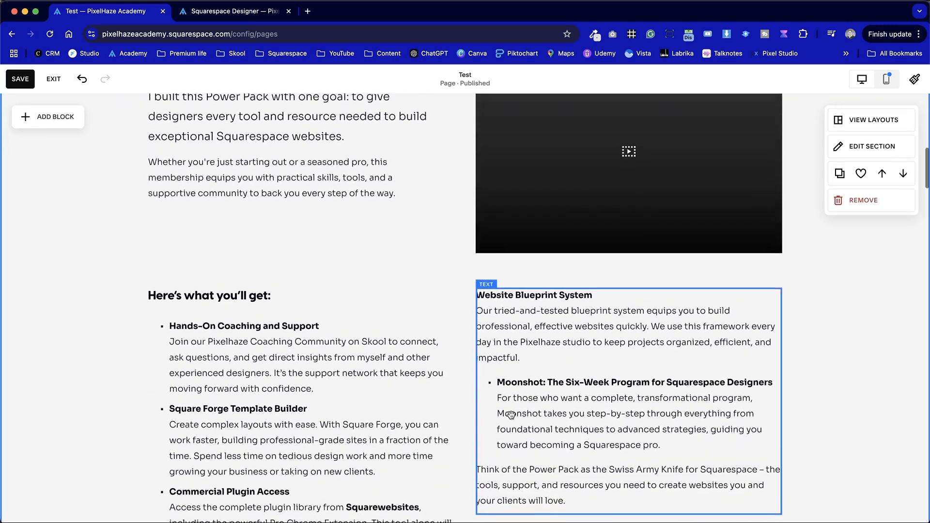
{"action": "left_click", "coordinate": [165, 304]}
{"action": "left_click", "coordinate": [601, 412], "text": "shift"}
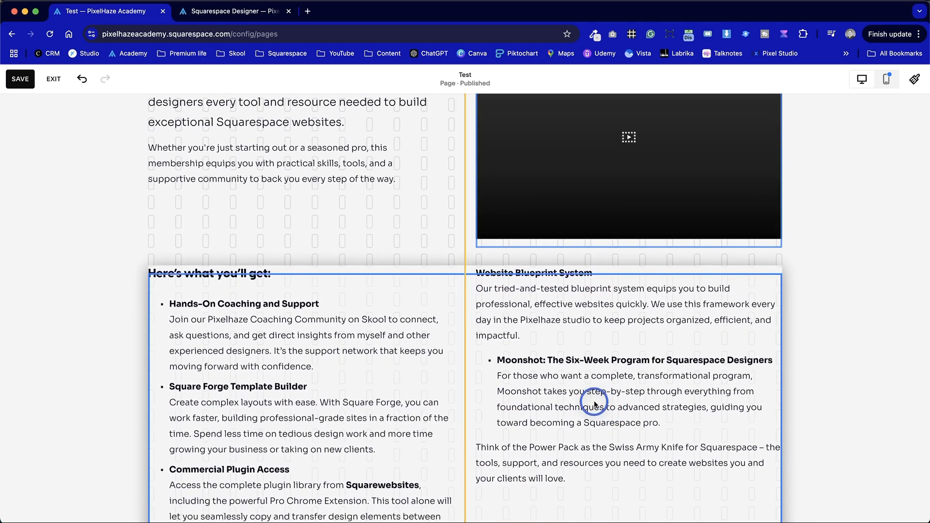
{"action": "left_click", "coordinate": [327, 226]}
- Insert a line break after "one goal:" in the Power Pack intro paragraph
{"action": "scroll", "coordinate": [328, 227], "scroll_direction": "up", "scroll_amount": 6}
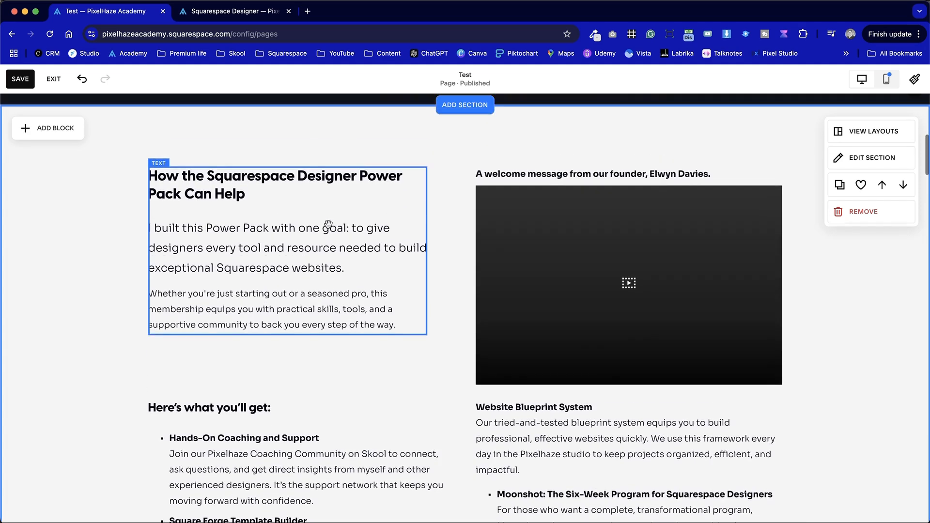
{"action": "left_click", "coordinate": [356, 305]}
{"action": "left_click", "coordinate": [312, 249]}
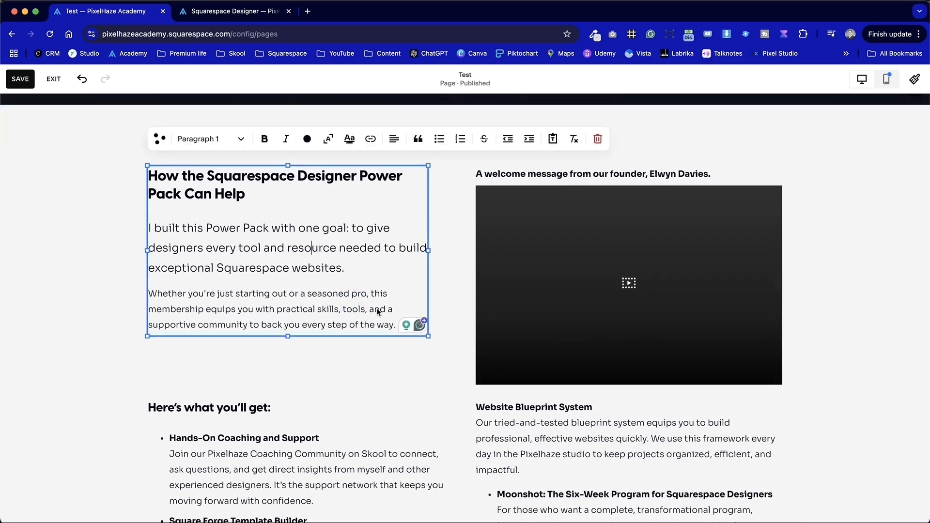
{"action": "key", "text": "shift+Return"}
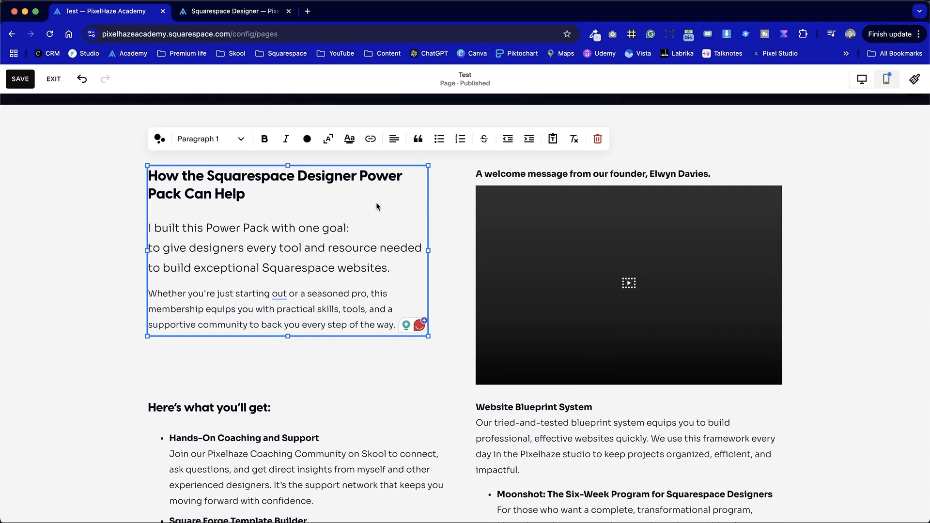
{"action": "left_click", "coordinate": [112, 250]}
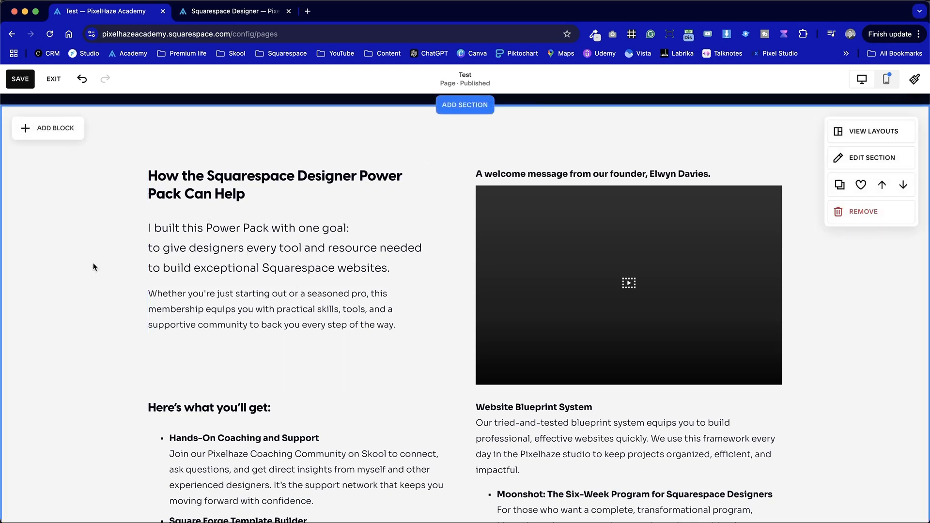
{"action": "left_click", "coordinate": [159, 266]}
{"action": "mouse_move", "coordinate": [423, 252]}
{"action": "left_mouse_down"}
{"action": "mouse_move", "coordinate": [413, 251]}
{"action": "mouse_move", "coordinate": [428, 259]}
{"action": "left_mouse_up"}
{"action": "left_click", "coordinate": [442, 269]}
- Duplicate the "Here's what you'll get" text block
{"action": "scroll", "coordinate": [440, 298], "scroll_direction": "down", "scroll_amount": 2}
{"action": "scroll", "coordinate": [823, 400], "scroll_direction": "down", "scroll_amount": 4}
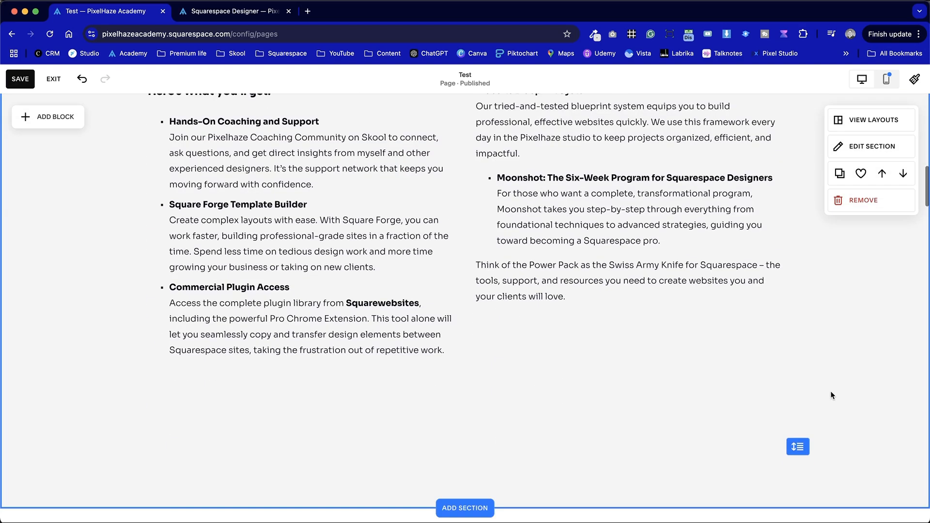
{"action": "scroll", "coordinate": [832, 396], "scroll_direction": "down", "scroll_amount": 1}
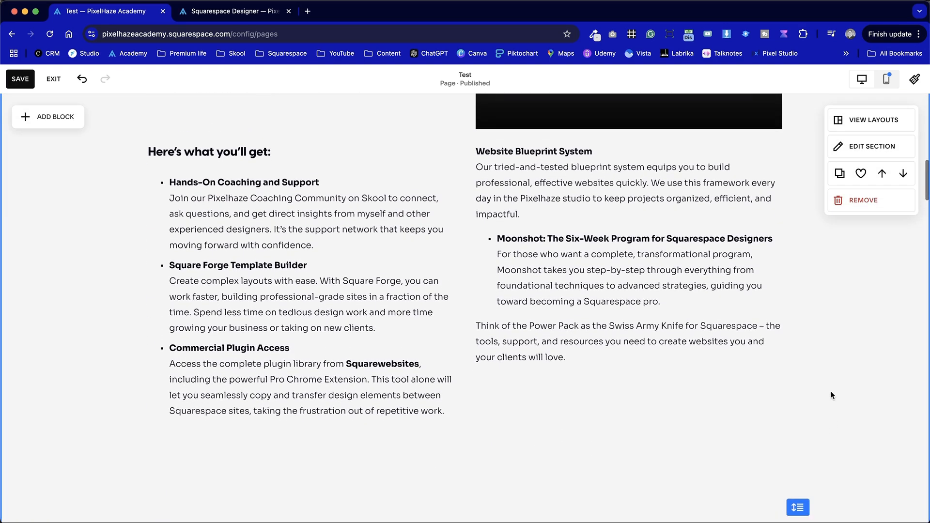
{"action": "left_click", "coordinate": [419, 252]}
{"action": "scroll", "coordinate": [422, 290], "scroll_direction": "up", "scroll_amount": 3}
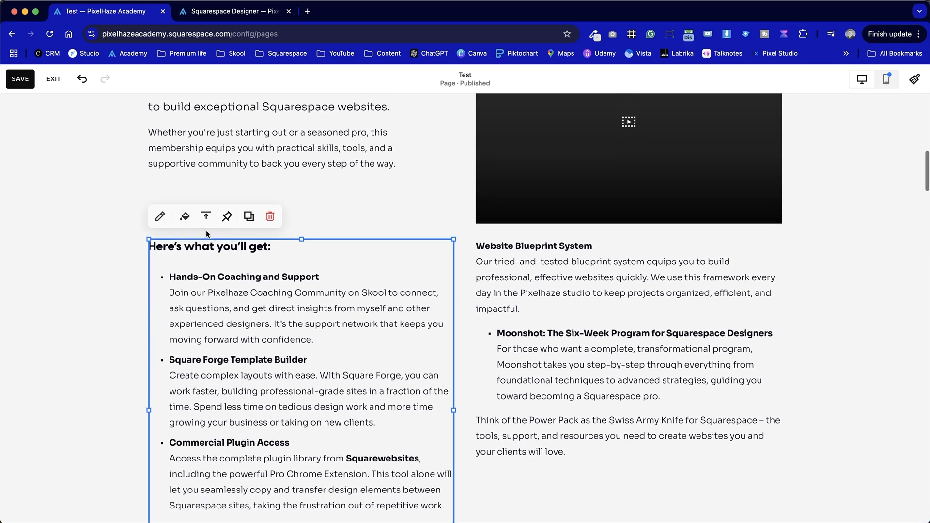
{"action": "left_click", "coordinate": [253, 213]}
- Delete the bullet list from the duplicated block, keeping only its heading, and align the block with the first column above the original
{"action": "left_click_drag", "start_coordinate": [364, 275], "coordinate": [351, 501]}
{"action": "left_click", "coordinate": [308, 212]}
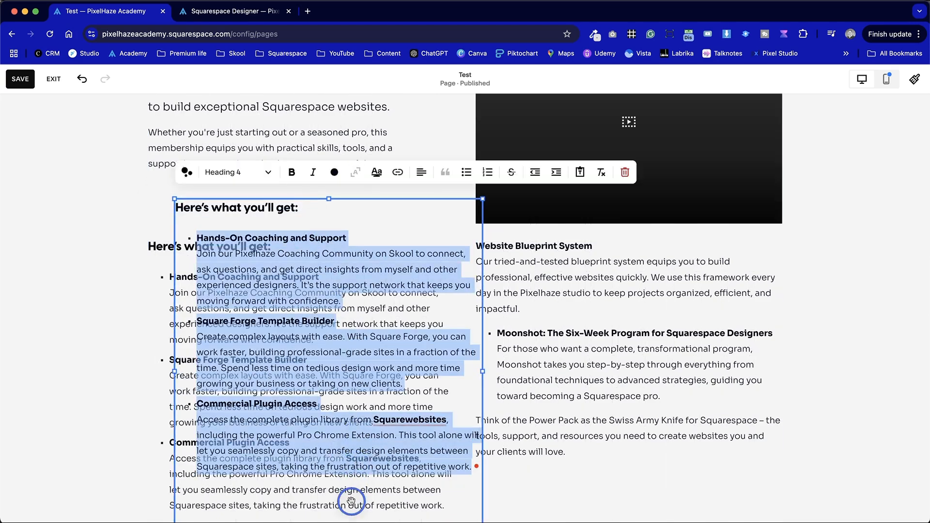
{"action": "key", "text": "BackSpace"}
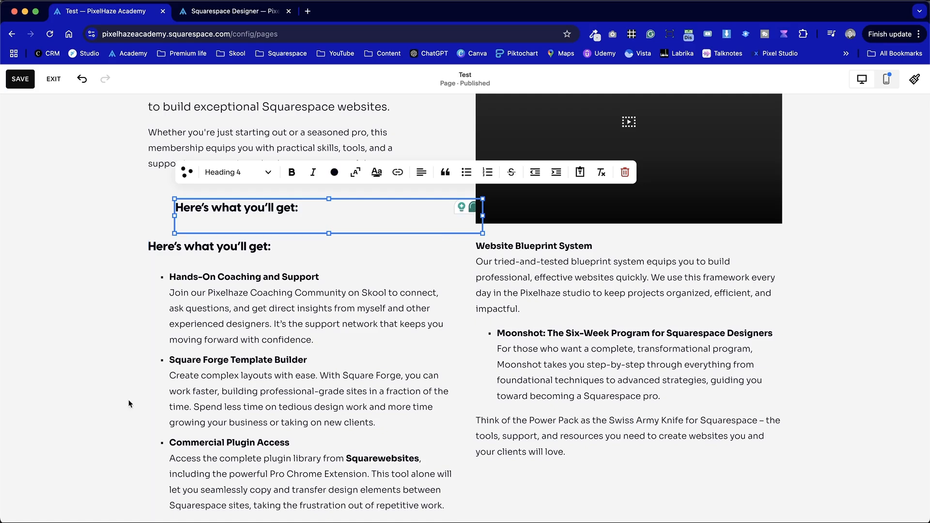
{"action": "left_click", "coordinate": [157, 426]}
{"action": "left_click_drag", "start_coordinate": [219, 203], "coordinate": [234, 213]}
- Delete the "Here's what you'll get:" heading text from the original list block
{"action": "scroll", "coordinate": [186, 313], "scroll_direction": "down", "scroll_amount": 2}
{"action": "double_click", "coordinate": [208, 274]}
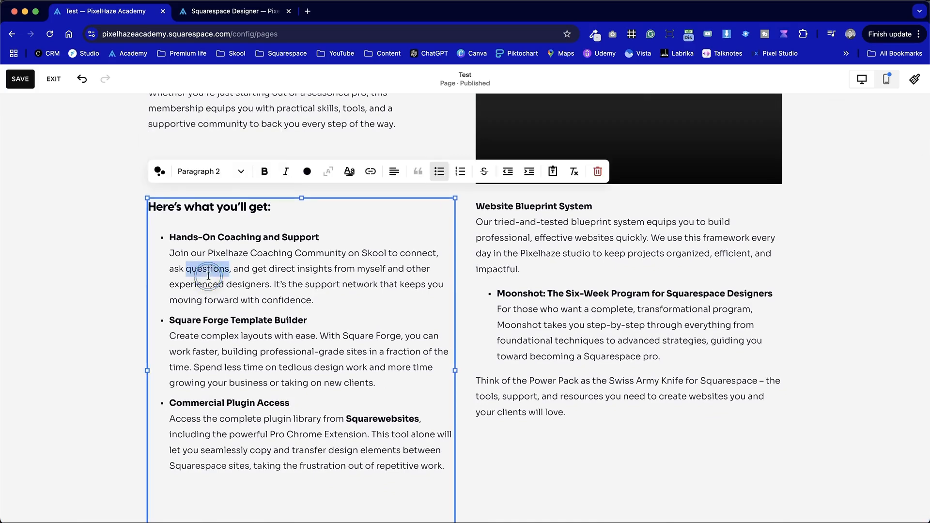
{"action": "left_click", "coordinate": [271, 208]}
{"action": "left_click_drag", "start_coordinate": [243, 206], "coordinate": [141, 206]}
{"action": "key", "text": "BackSpace"}
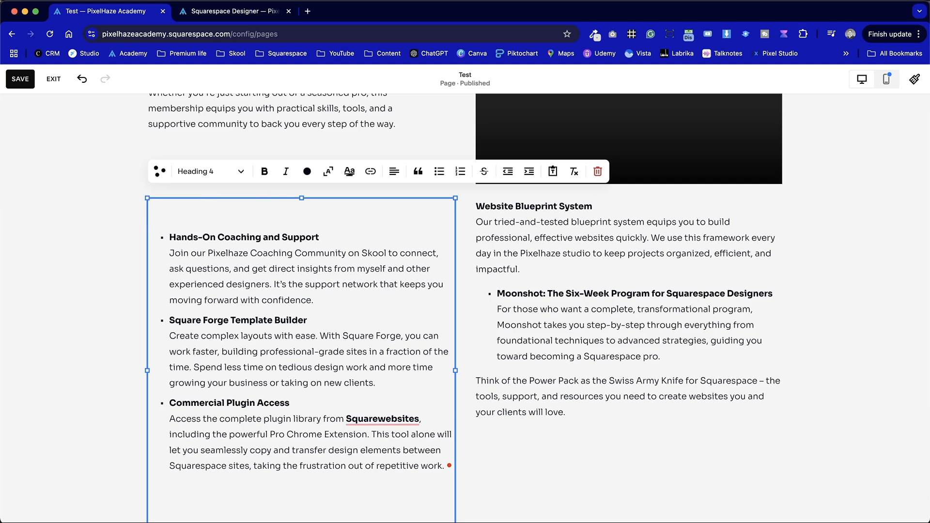
- Remove the blank line above Hands-On Coaching and Support and format that paragraph as a bulleted list item
{"action": "key", "text": "Down"}
{"action": "key", "text": "Down"}
{"action": "key", "text": "BackSpace"}
{"action": "key", "text": "BackSpace"}
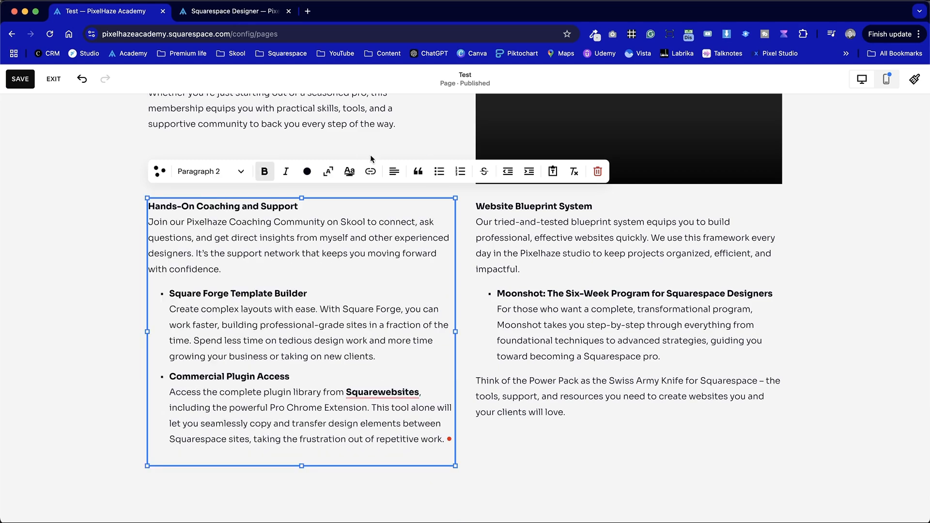
{"action": "left_click", "coordinate": [439, 171]}
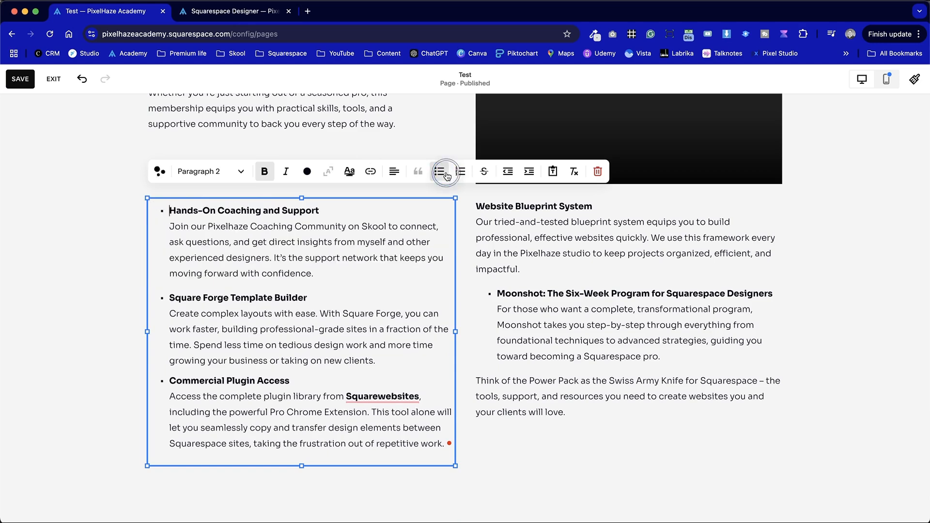
- Format the Website Blueprint System paragraph in the second column as a bulleted list item
{"action": "left_click", "coordinate": [498, 244]}
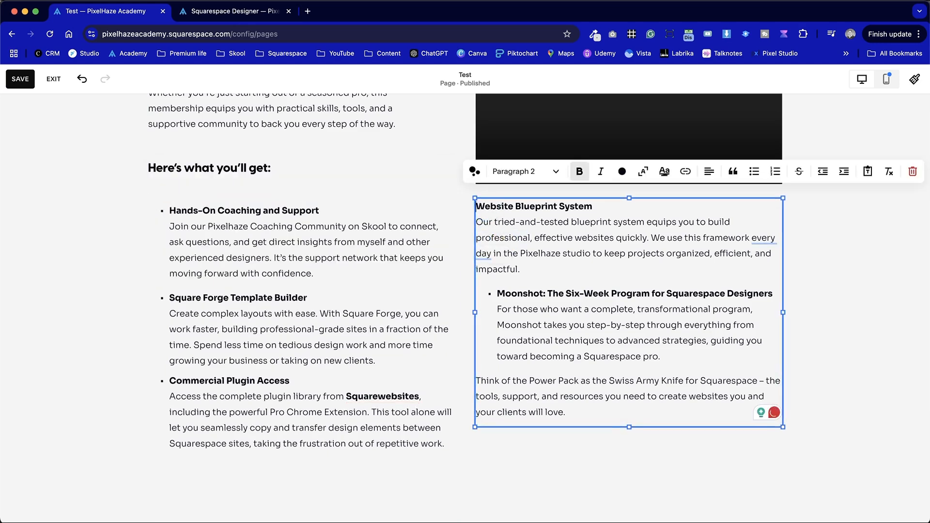
{"action": "double_click", "coordinate": [498, 208]}
{"action": "key", "text": "Left"}
{"action": "left_click", "coordinate": [754, 171]}
{"action": "left_click", "coordinate": [827, 269]}
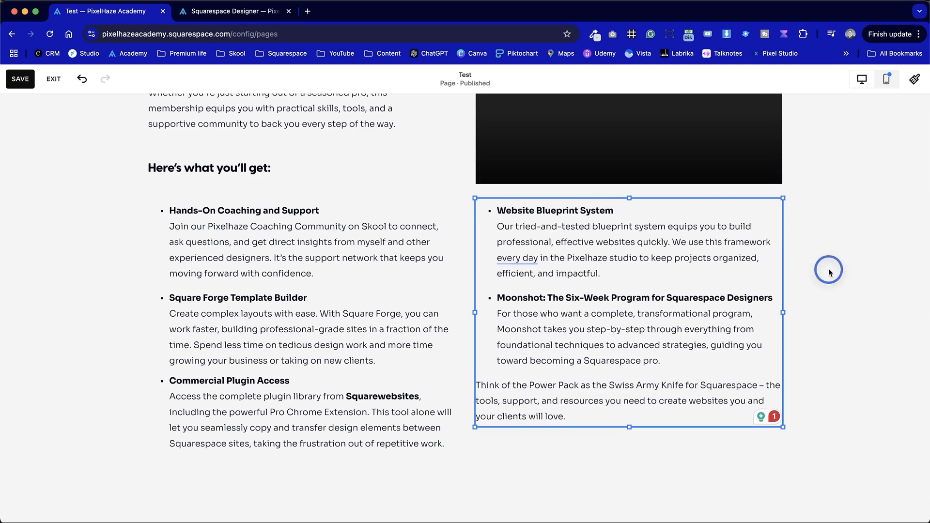
- Check the layout of the "Here's what you'll get" lists on the live Squarespace Designer page against the Test page
{"action": "key", "text": "ctrl+Tab"}
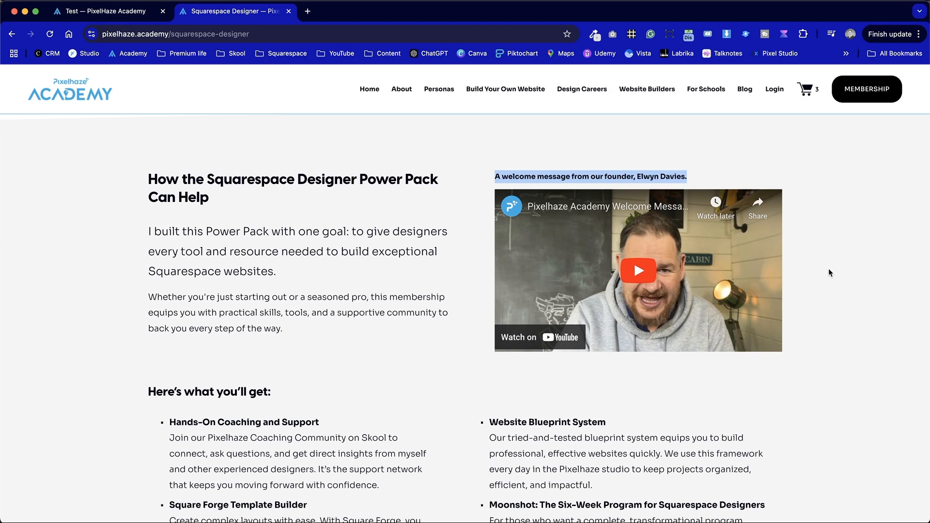
{"action": "scroll", "coordinate": [828, 272], "scroll_direction": "down", "scroll_amount": 5}
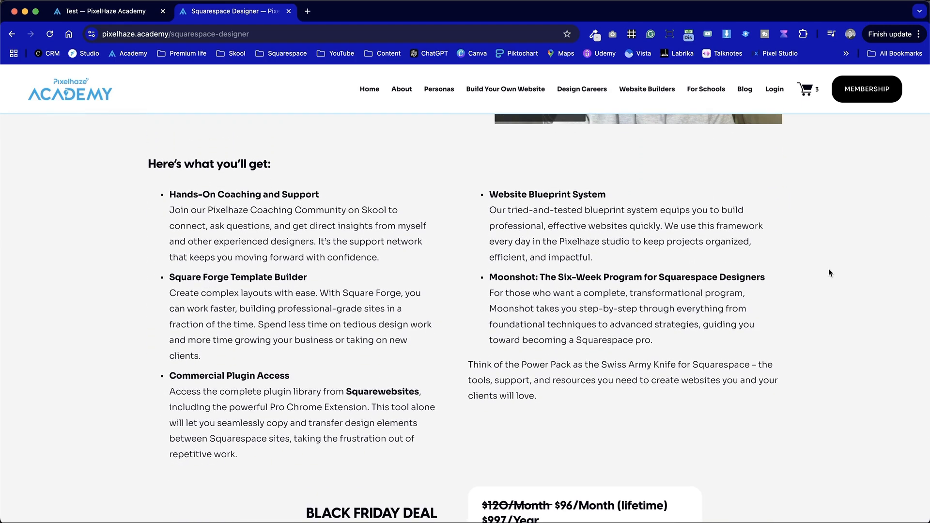
{"action": "key", "text": "ctrl+shift+Tab"}
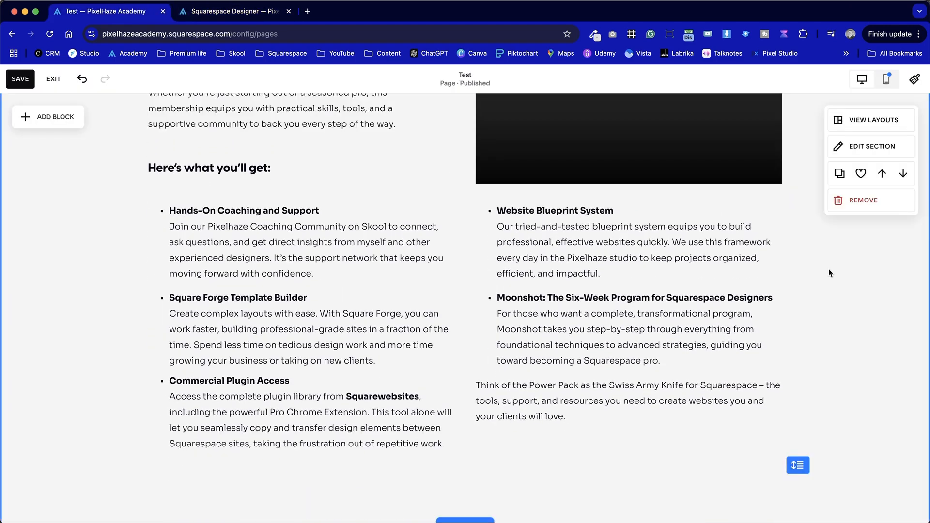
- Check the vertical alignment of both list blocks and apply top alignment to the Hands-On Coaching list
{"action": "left_click", "coordinate": [337, 231]}
{"action": "left_click", "coordinate": [515, 222]}
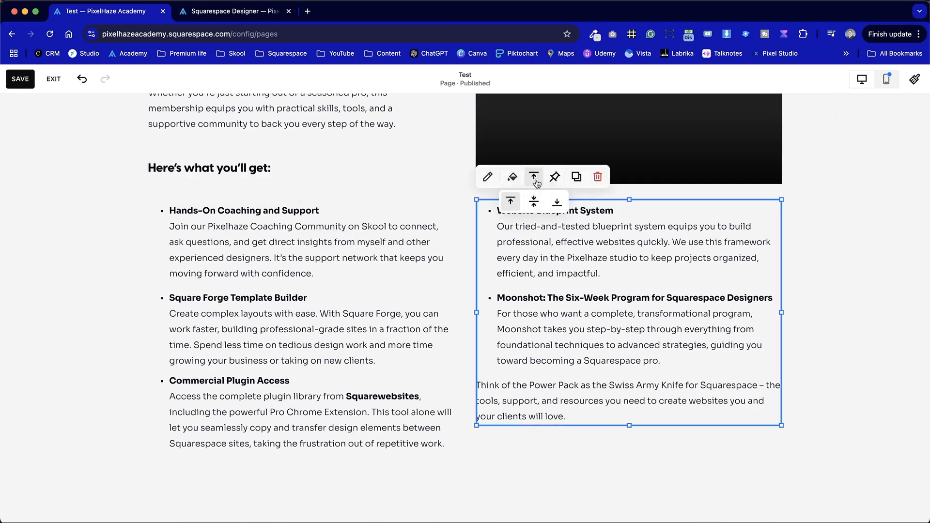
{"action": "left_click", "coordinate": [377, 222]}
{"action": "left_click", "coordinate": [206, 177]}
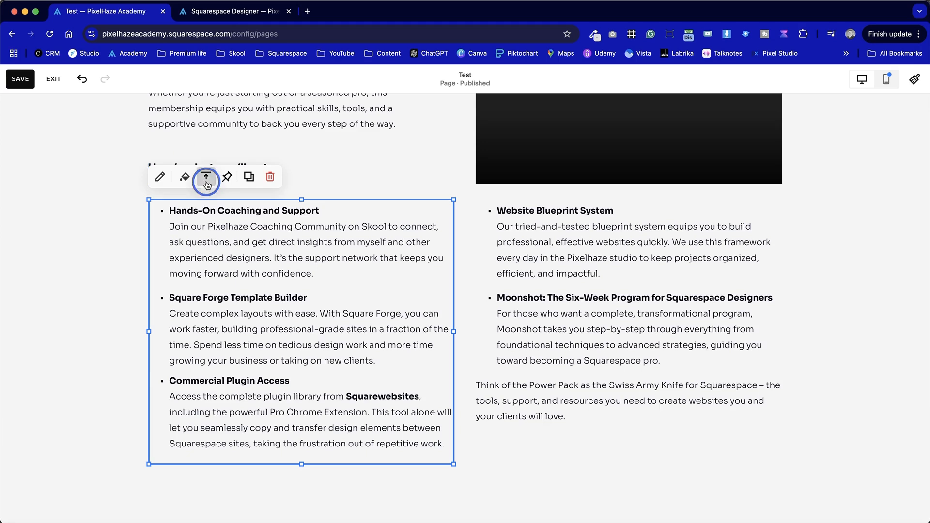
{"action": "left_click", "coordinate": [183, 203]}
{"action": "left_click", "coordinate": [68, 237]}
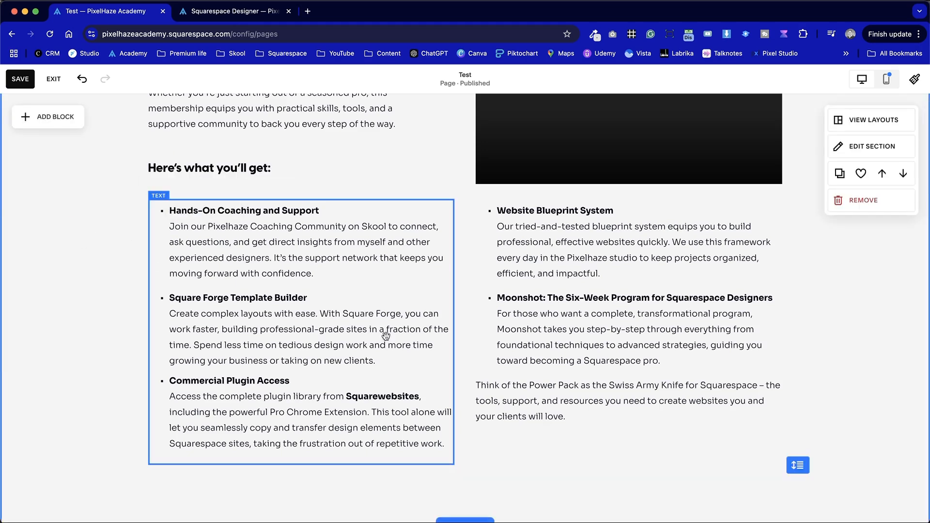
- Align the "Here's what you'll get:" heading to the bottom of its block
{"action": "scroll", "coordinate": [562, 218], "scroll_direction": "up", "scroll_amount": 2}
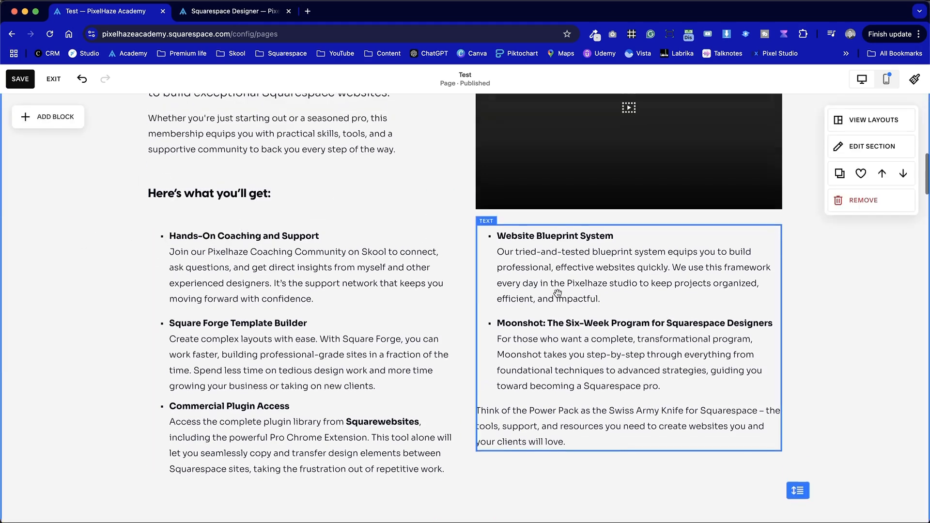
{"action": "left_click", "coordinate": [292, 219]}
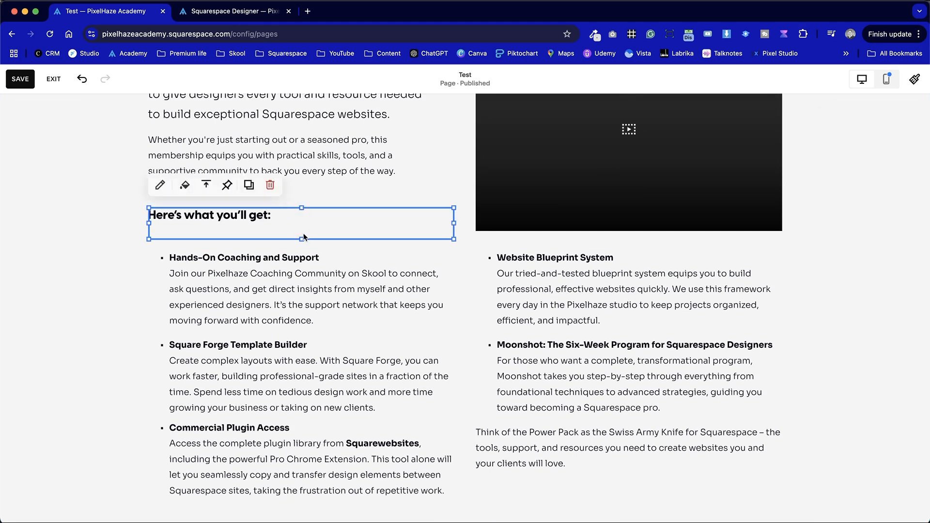
{"action": "left_click", "coordinate": [206, 188]}
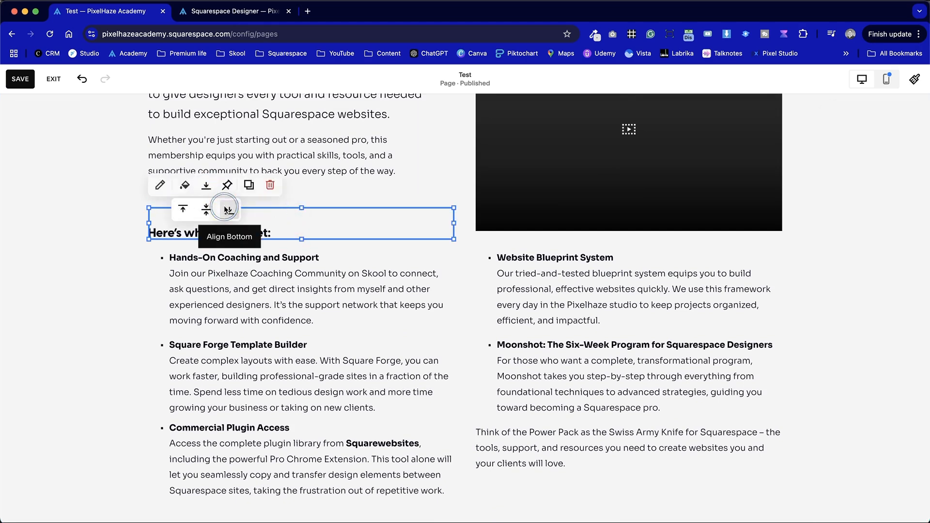
{"action": "left_click", "coordinate": [226, 212]}
{"action": "left_click", "coordinate": [86, 249]}
{"action": "scroll", "coordinate": [86, 248], "scroll_direction": "down", "scroll_amount": 4}
{"action": "scroll", "coordinate": [85, 249], "scroll_direction": "up", "scroll_amount": 3}
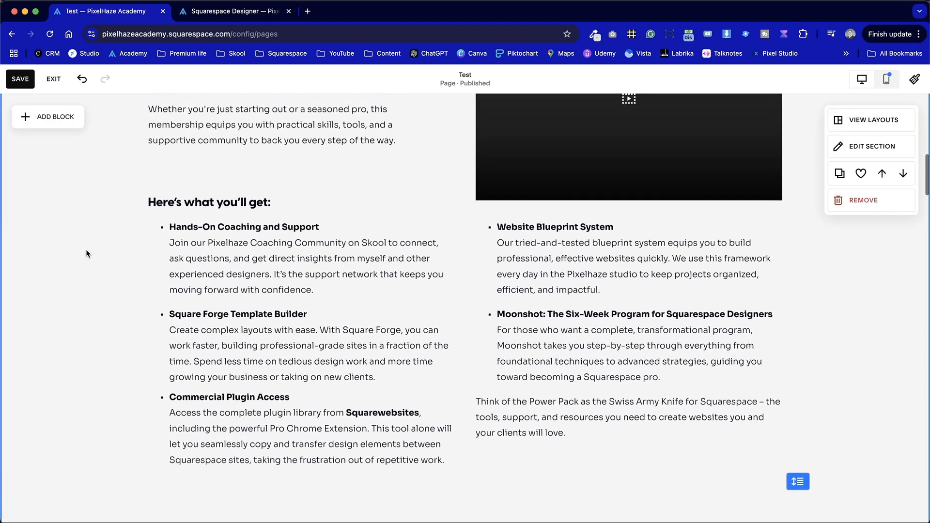
- Set the vertical alignment of the "Here's what you'll get:" heading block to middle
{"action": "scroll", "coordinate": [85, 249], "scroll_direction": "down", "scroll_amount": 1}
{"action": "left_click", "coordinate": [238, 176]}
{"action": "left_click", "coordinate": [208, 140]}
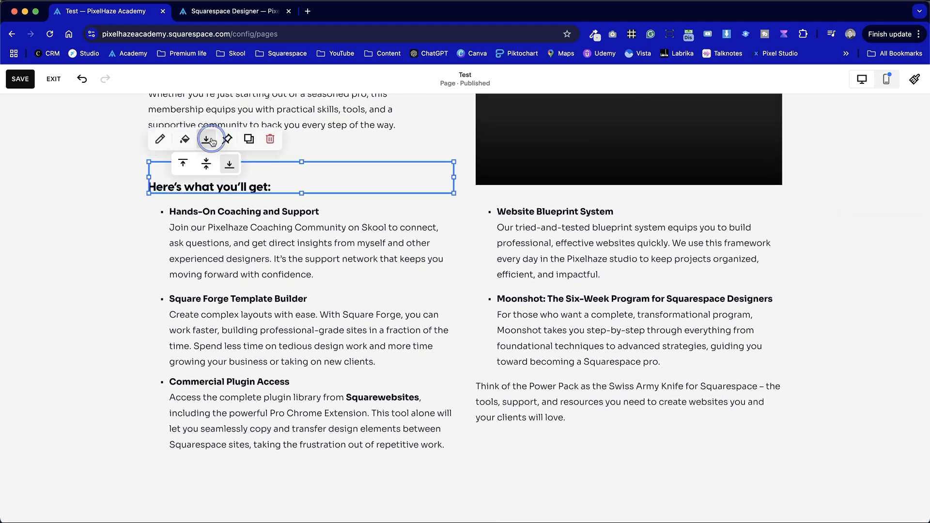
{"action": "left_click", "coordinate": [129, 187]}
{"action": "scroll", "coordinate": [129, 187], "scroll_direction": "up", "scroll_amount": 3}
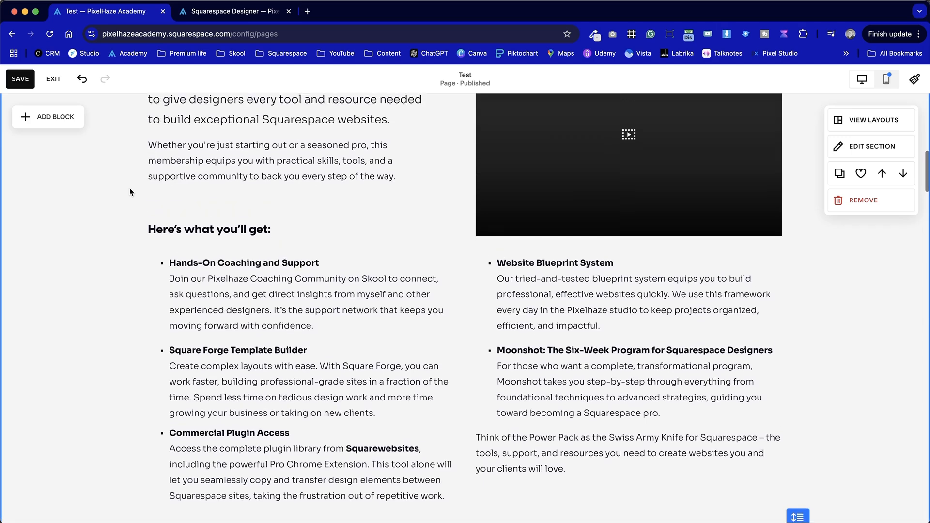
{"action": "scroll", "coordinate": [295, 194], "scroll_direction": "up", "scroll_amount": 2}
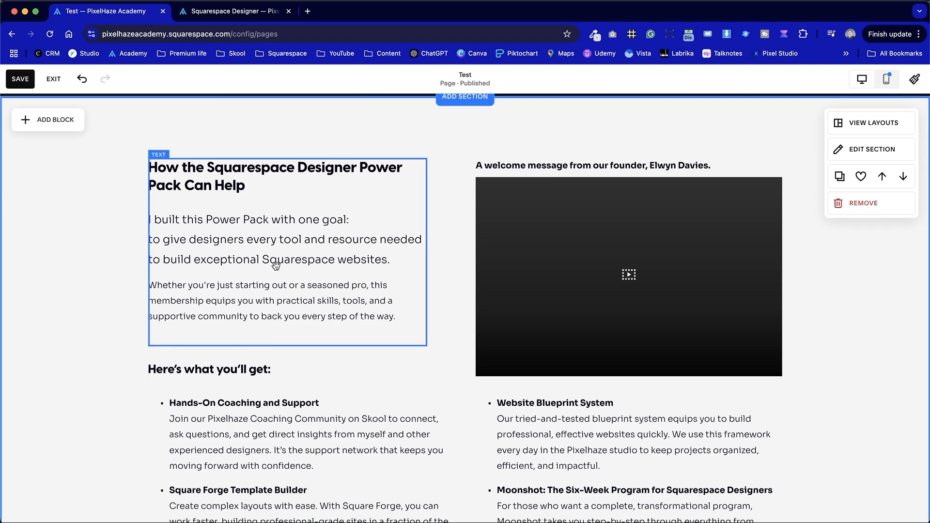
{"action": "scroll", "coordinate": [300, 448], "scroll_direction": "down", "scroll_amount": 3}
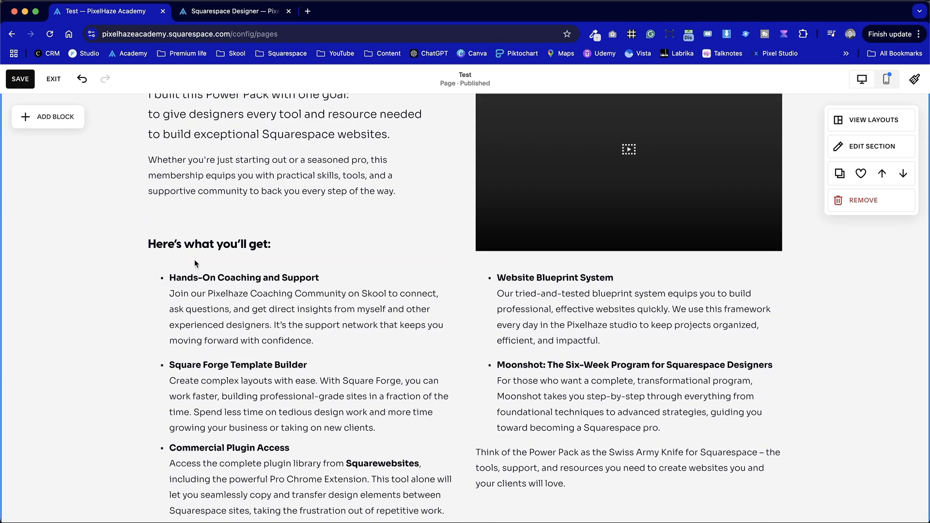
{"action": "scroll", "coordinate": [622, 260], "scroll_direction": "down", "scroll_amount": 2}
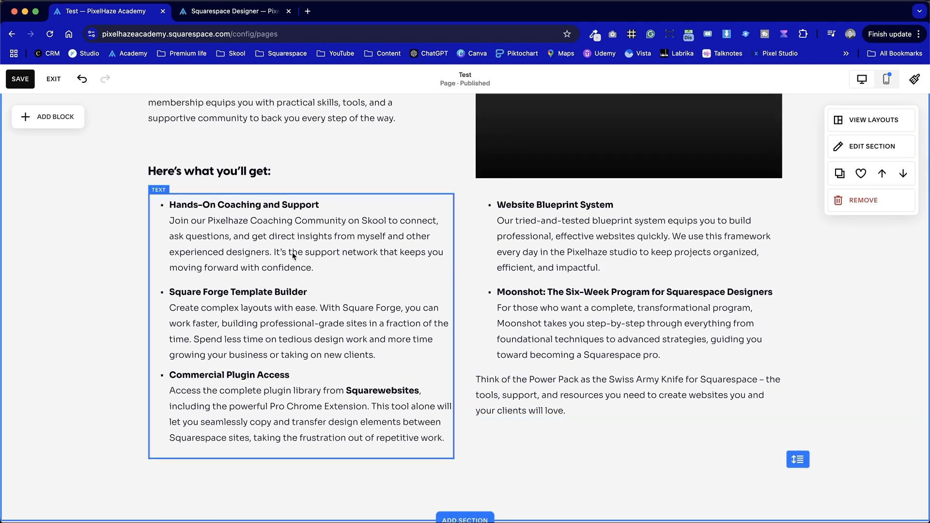
{"action": "scroll", "coordinate": [642, 368], "scroll_direction": "down", "scroll_amount": 2}
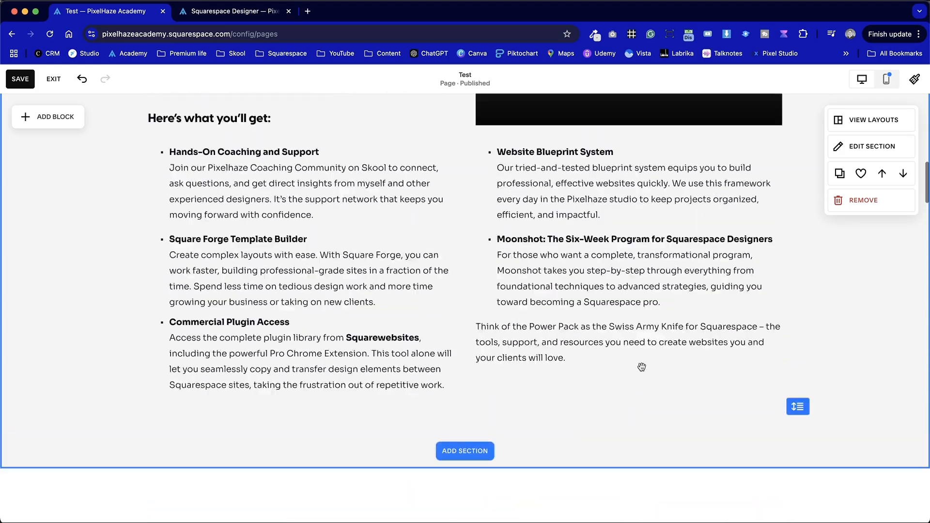
- Browse the saved sections available for insertion below the Power Pack section and close the section picker
{"action": "scroll", "coordinate": [641, 366], "scroll_direction": "up", "scroll_amount": 6}
{"action": "scroll", "coordinate": [641, 367], "scroll_direction": "down", "scroll_amount": 3}
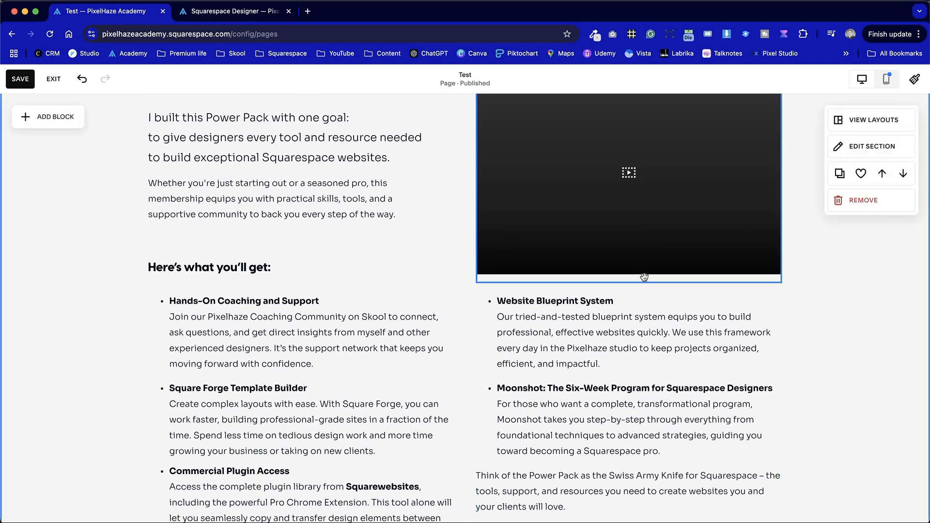
{"action": "scroll", "coordinate": [644, 277], "scroll_direction": "down", "scroll_amount": 5}
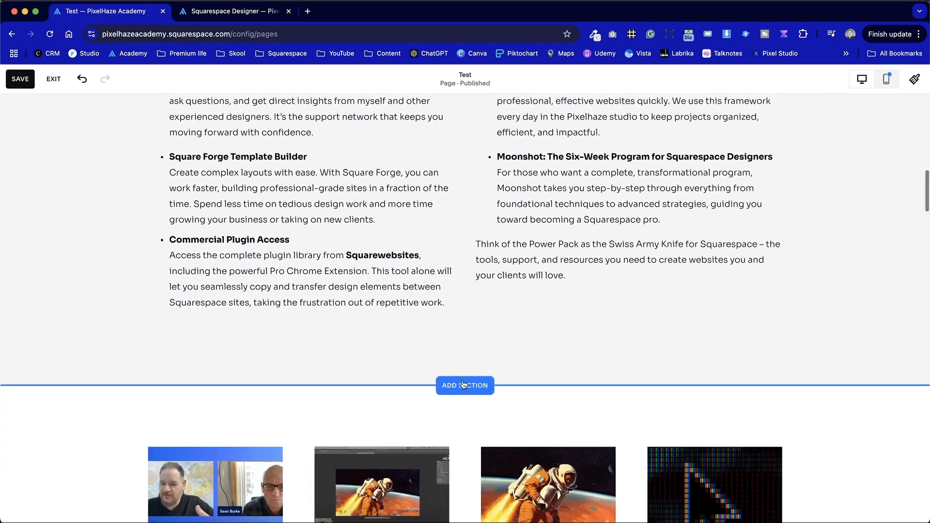
{"action": "left_click", "coordinate": [464, 385]}
{"action": "left_click", "coordinate": [150, 244]}
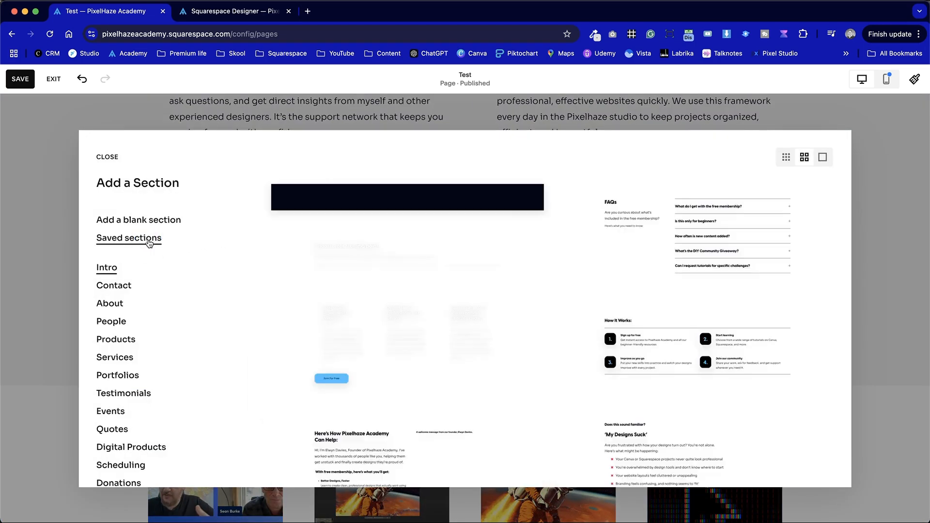
{"action": "left_click", "coordinate": [864, 251]}
{"action": "scroll", "coordinate": [672, 313], "scroll_direction": "up", "scroll_amount": 5}
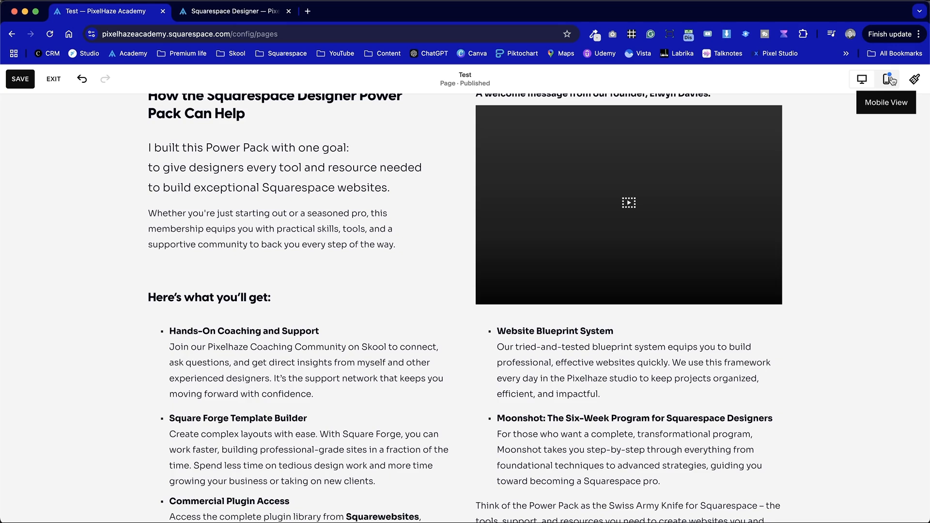
- Switch the Test page to mobile view and check how the Power Pack section's blocks are stacked
{"action": "left_click", "coordinate": [890, 80]}
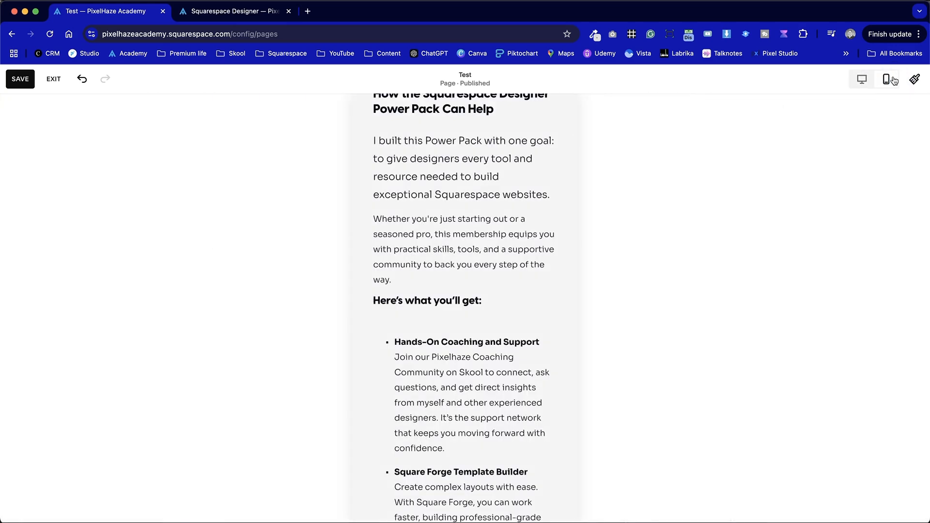
{"action": "scroll", "coordinate": [514, 242], "scroll_direction": "up", "scroll_amount": 2}
{"action": "scroll", "coordinate": [514, 243], "scroll_direction": "down", "scroll_amount": 3}
{"action": "scroll", "coordinate": [515, 243], "scroll_direction": "up", "scroll_amount": 3}
{"action": "left_click_drag", "start_coordinate": [504, 225], "coordinate": [505, 245]}
{"action": "left_click", "coordinate": [606, 281]}
- Shorten the introductory "How the Squarespace Designer Power Pack Can Help" text block so it ends just below its last paragraph
{"action": "scroll", "coordinate": [605, 280], "scroll_direction": "down", "scroll_amount": 3}
{"action": "left_click", "coordinate": [434, 220]}
{"action": "scroll", "coordinate": [434, 220], "scroll_direction": "down", "scroll_amount": 6}
{"action": "scroll", "coordinate": [435, 220], "scroll_direction": "up", "scroll_amount": 1}
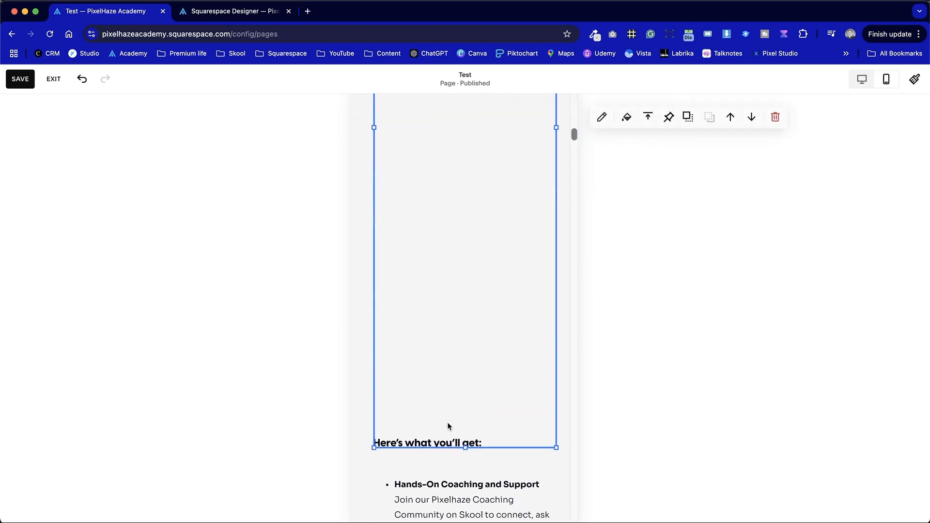
{"action": "left_click_drag", "start_coordinate": [467, 450], "coordinate": [477, 203]}
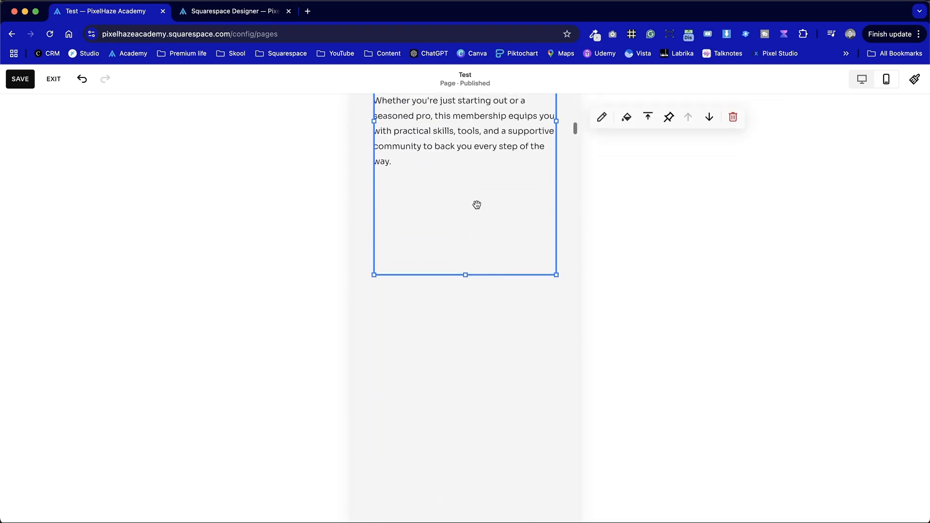
{"action": "left_click_drag", "start_coordinate": [466, 307], "coordinate": [473, 195]}
{"action": "left_click", "coordinate": [474, 310]}
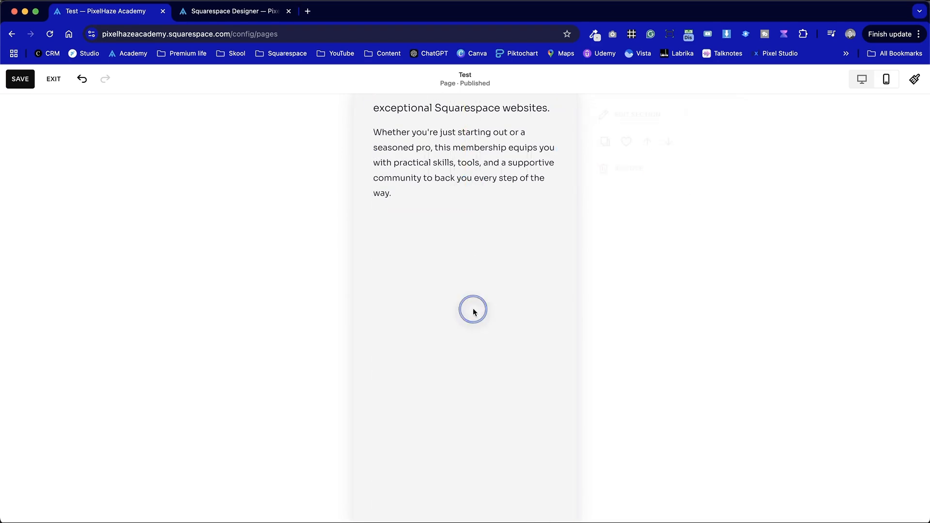
- Place the video block below the introductory text in the mobile layout and adjust its height
{"action": "scroll", "coordinate": [473, 310], "scroll_direction": "down", "scroll_amount": 4}
{"action": "scroll", "coordinate": [472, 310], "scroll_direction": "up", "scroll_amount": 1}
{"action": "scroll", "coordinate": [444, 407], "scroll_direction": "up", "scroll_amount": 3}
{"action": "left_click_drag", "start_coordinate": [428, 479], "coordinate": [430, 336]}
{"action": "scroll", "coordinate": [430, 336], "scroll_direction": "up", "scroll_amount": 5}
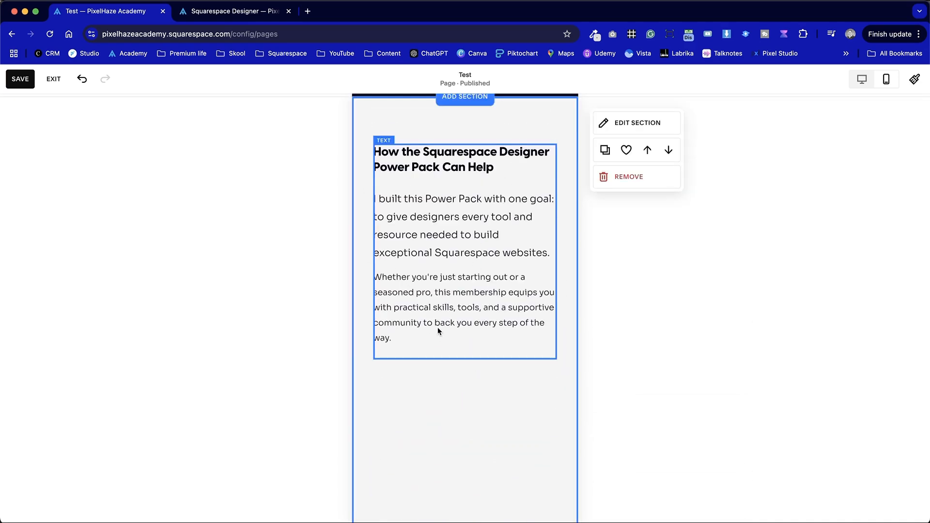
{"action": "scroll", "coordinate": [458, 437], "scroll_direction": "down", "scroll_amount": 15}
{"action": "scroll", "coordinate": [458, 437], "scroll_direction": "down", "scroll_amount": 2}
{"action": "left_click_drag", "start_coordinate": [461, 394], "coordinate": [466, 449]}
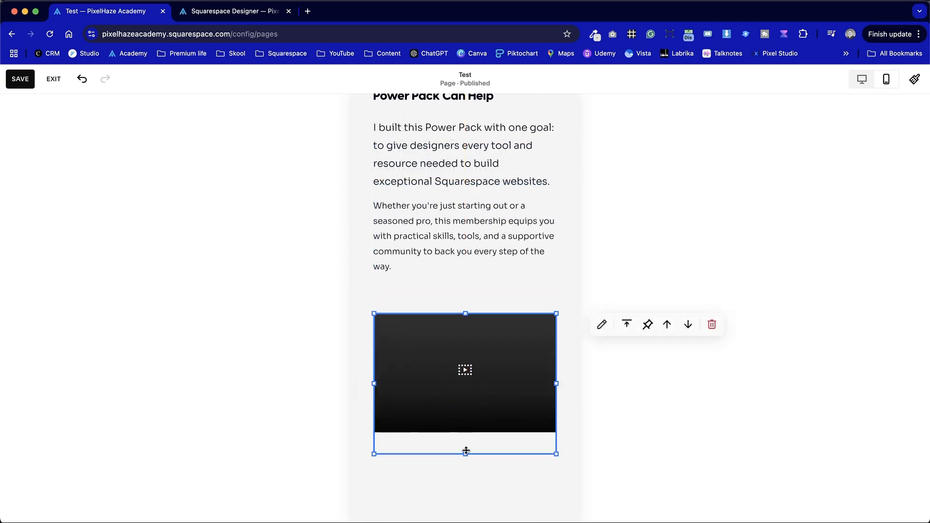
- Move the founder's welcome message caption up to sit directly beneath the video
{"action": "scroll", "coordinate": [466, 449], "scroll_direction": "down", "scroll_amount": 12}
{"action": "scroll", "coordinate": [466, 451], "scroll_direction": "up", "scroll_amount": 4}
{"action": "scroll", "coordinate": [466, 451], "scroll_direction": "down", "scroll_amount": 15}
{"action": "scroll", "coordinate": [466, 452], "scroll_direction": "up", "scroll_amount": 6}
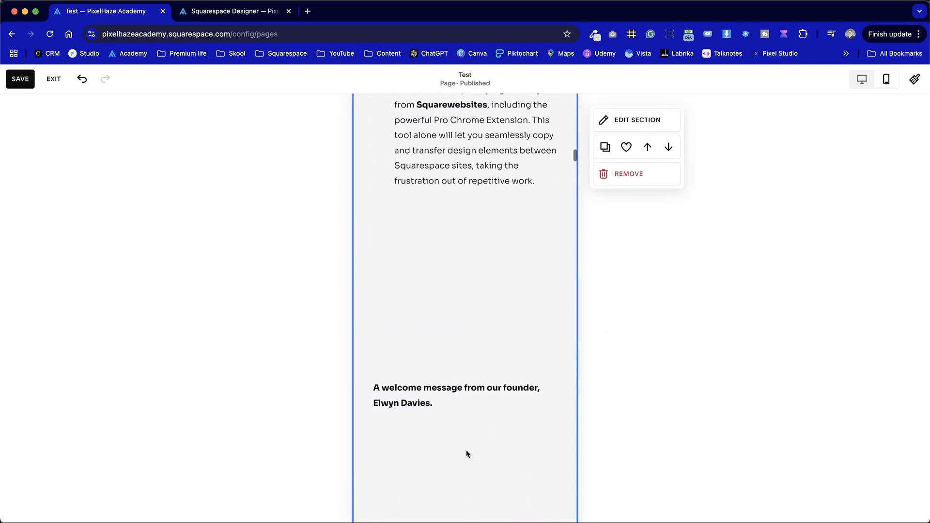
{"action": "left_click_drag", "start_coordinate": [446, 413], "coordinate": [448, 251]}
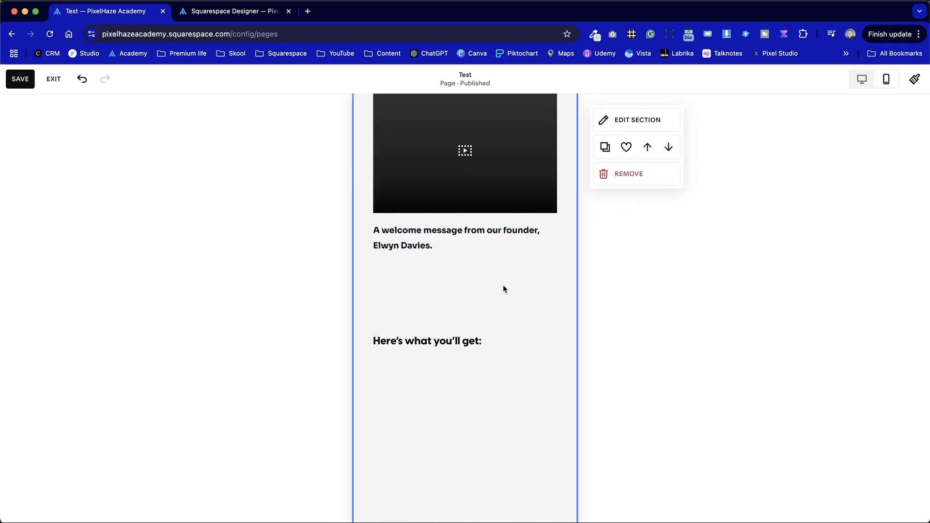
- Select the video and its welcome caption together and move them up closer to the introductory text
{"action": "scroll", "coordinate": [475, 334], "scroll_direction": "up", "scroll_amount": 2}
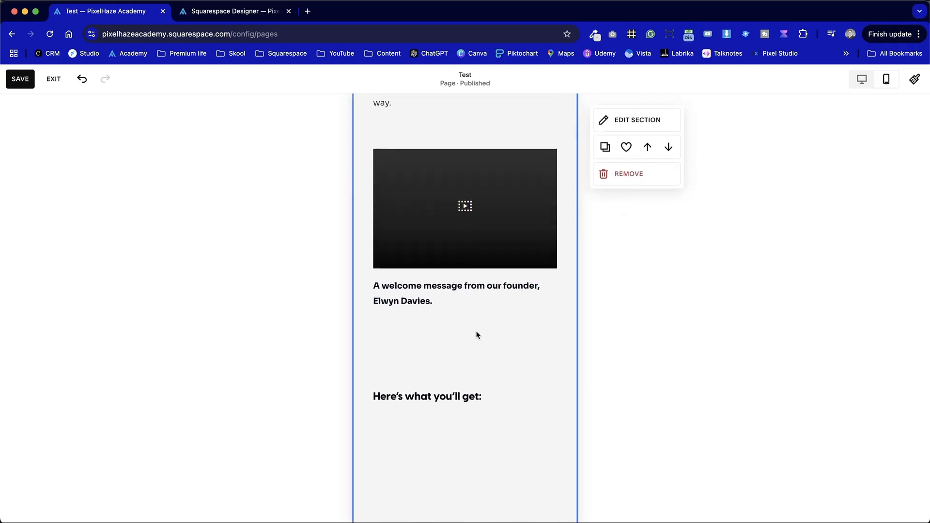
{"action": "scroll", "coordinate": [477, 335], "scroll_direction": "up", "scroll_amount": 3}
{"action": "left_click", "coordinate": [436, 291]}
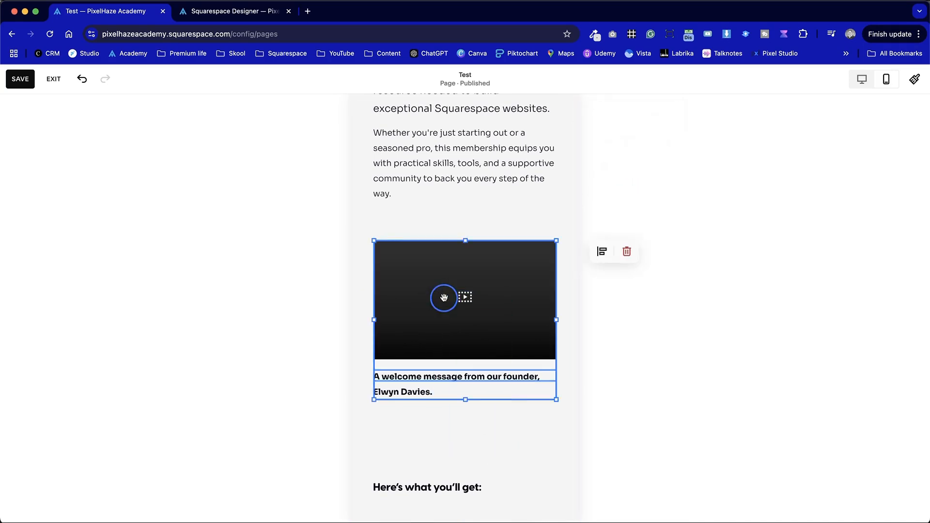
{"action": "left_click", "coordinate": [479, 442]}
{"action": "scroll", "coordinate": [480, 440], "scroll_direction": "up", "scroll_amount": 3}
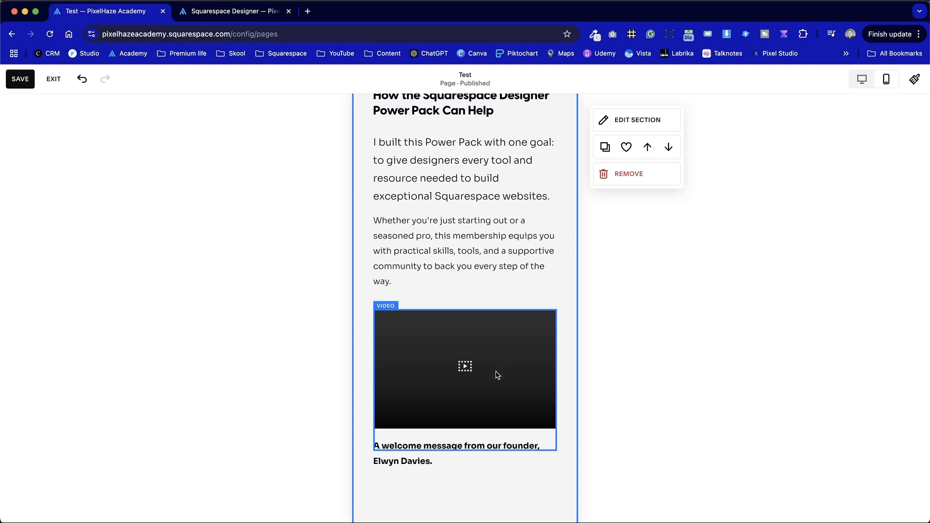
- Move the "Here's what you'll get:" heading up beneath the welcome caption and set its vertical alignment to middle
{"action": "scroll", "coordinate": [501, 367], "scroll_direction": "down", "scroll_amount": 5}
{"action": "left_click_drag", "start_coordinate": [446, 427], "coordinate": [450, 406]}
{"action": "left_click", "coordinate": [450, 404]}
{"action": "left_click", "coordinate": [462, 374]}
{"action": "left_click", "coordinate": [652, 369]}
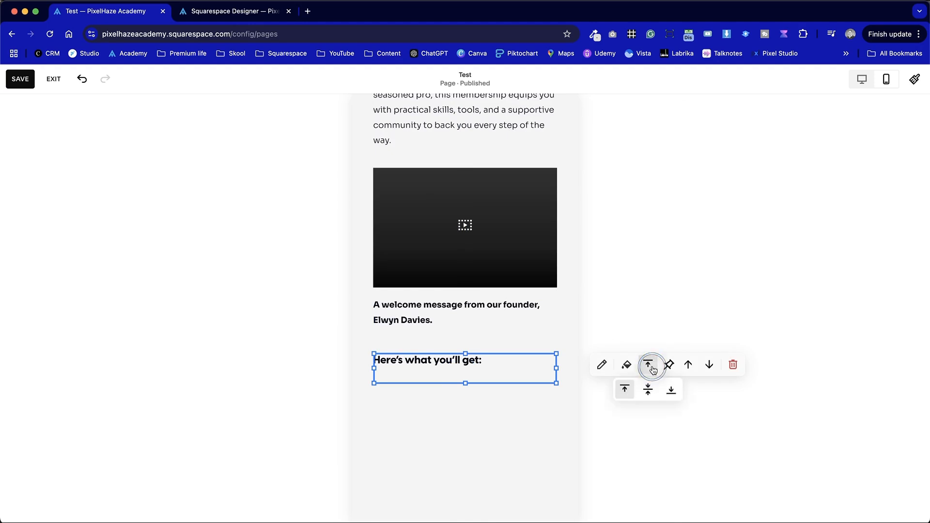
{"action": "left_click", "coordinate": [648, 390]}
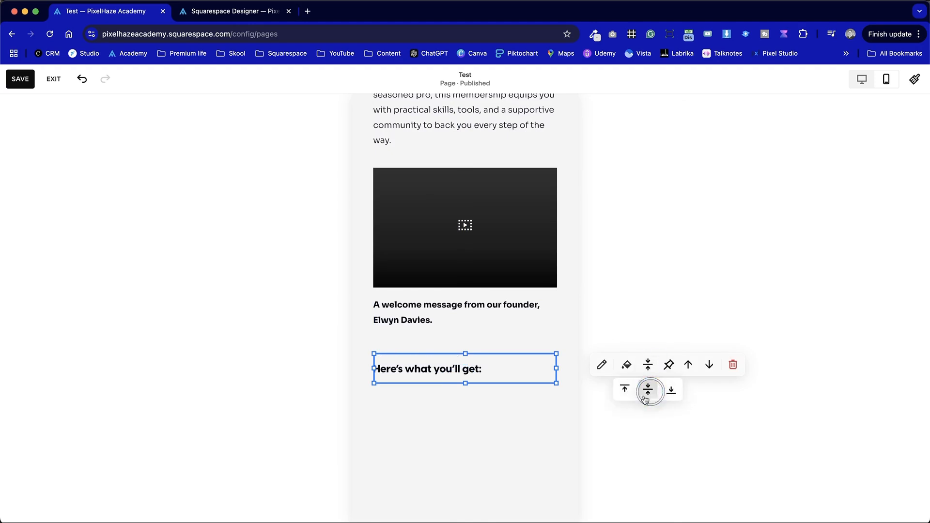
- Move the Hands-On Coaching list up beneath the "Here's what you'll get:" heading and shorten its block to remove excess space
{"action": "left_click", "coordinate": [444, 414]}
{"action": "scroll", "coordinate": [444, 414], "scroll_direction": "down", "scroll_amount": 7}
{"action": "scroll", "coordinate": [443, 414], "scroll_direction": "up", "scroll_amount": 2}
{"action": "left_click_drag", "start_coordinate": [444, 415], "coordinate": [449, 222]}
{"action": "scroll", "coordinate": [449, 222], "scroll_direction": "down", "scroll_amount": 8}
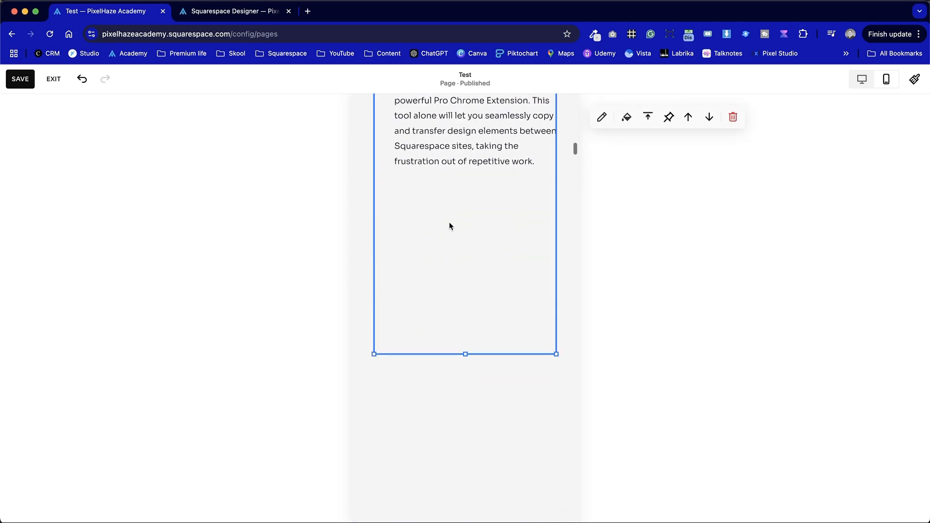
{"action": "left_click_drag", "start_coordinate": [462, 348], "coordinate": [463, 188]}
{"action": "left_click", "coordinate": [479, 338]}
- Move the Website Blueprint System list up to directly follow the Commercial Plugin Access item
{"action": "scroll", "coordinate": [478, 339], "scroll_direction": "down", "scroll_amount": 1}
{"action": "left_click_drag", "start_coordinate": [470, 458], "coordinate": [474, 179]}
{"action": "scroll", "coordinate": [474, 179], "scroll_direction": "up", "scroll_amount": 3}
{"action": "scroll", "coordinate": [473, 178], "scroll_direction": "up", "scroll_amount": 4}
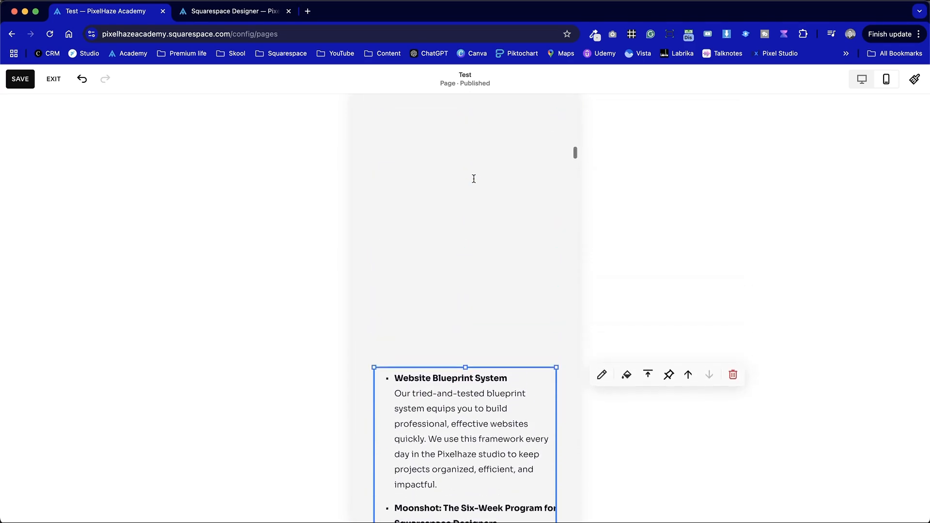
{"action": "left_click_drag", "start_coordinate": [465, 482], "coordinate": [473, 175]}
{"action": "scroll", "coordinate": [473, 202], "scroll_direction": "up", "scroll_amount": 5}
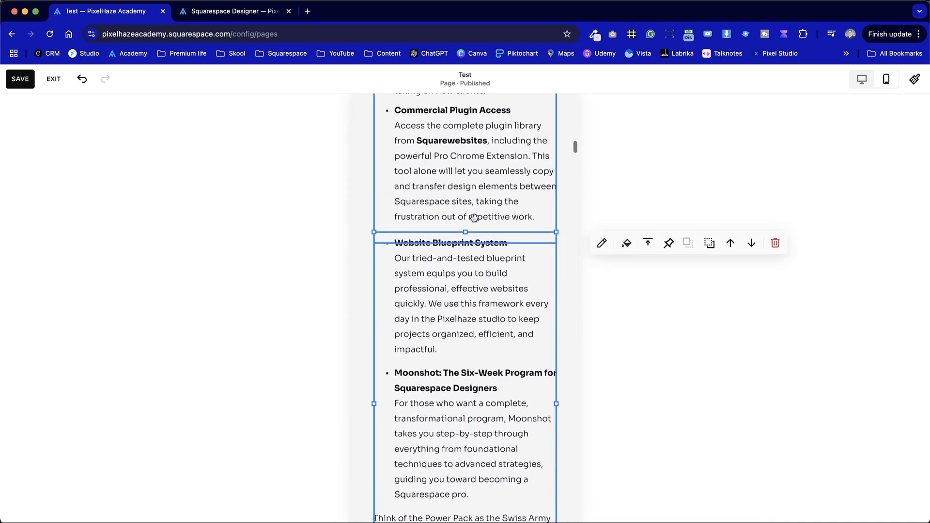
{"action": "left_click", "coordinate": [357, 218]}
- Check the spacing between the two stacked bullet lists and the closing paragraph in mobile view
{"action": "scroll", "coordinate": [359, 215], "scroll_direction": "up", "scroll_amount": 4}
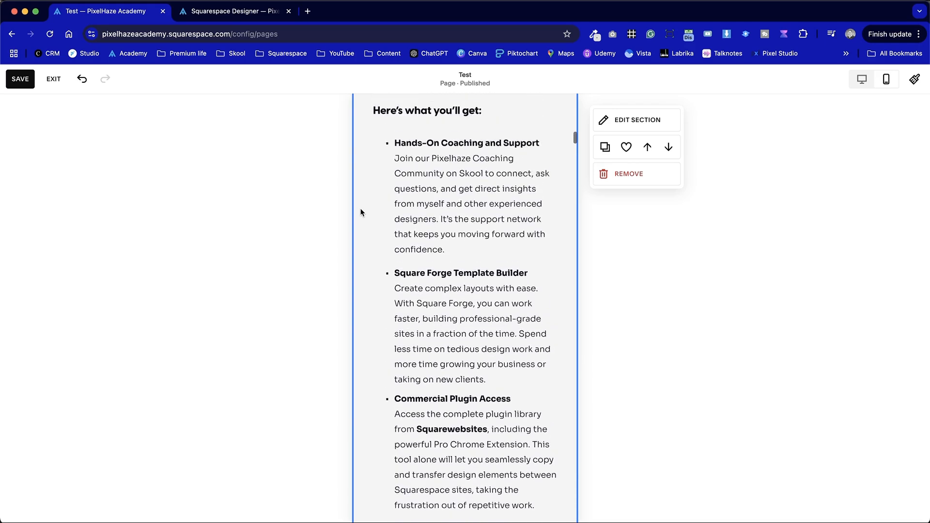
{"action": "scroll", "coordinate": [372, 293], "scroll_direction": "down", "scroll_amount": 3}
{"action": "left_click", "coordinate": [447, 444]}
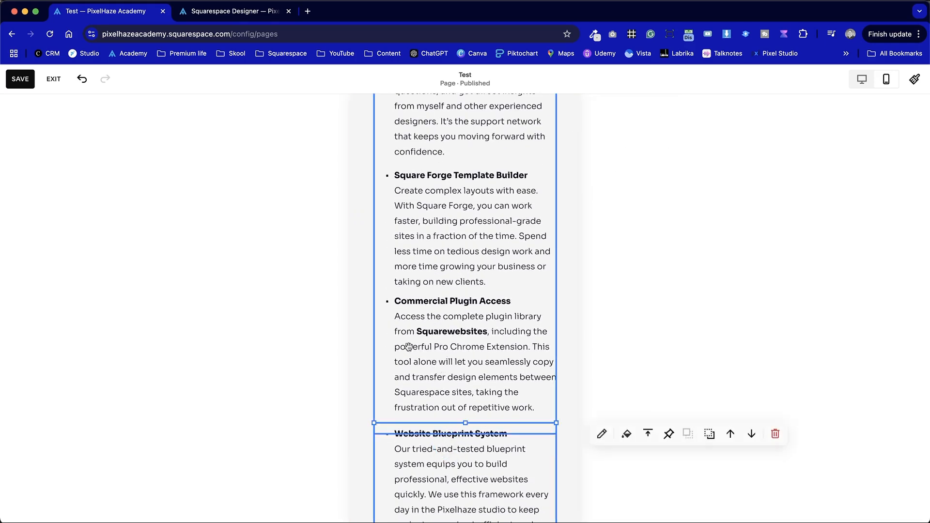
{"action": "scroll", "coordinate": [408, 347], "scroll_direction": "down", "scroll_amount": 3}
{"action": "left_click", "coordinate": [565, 395]}
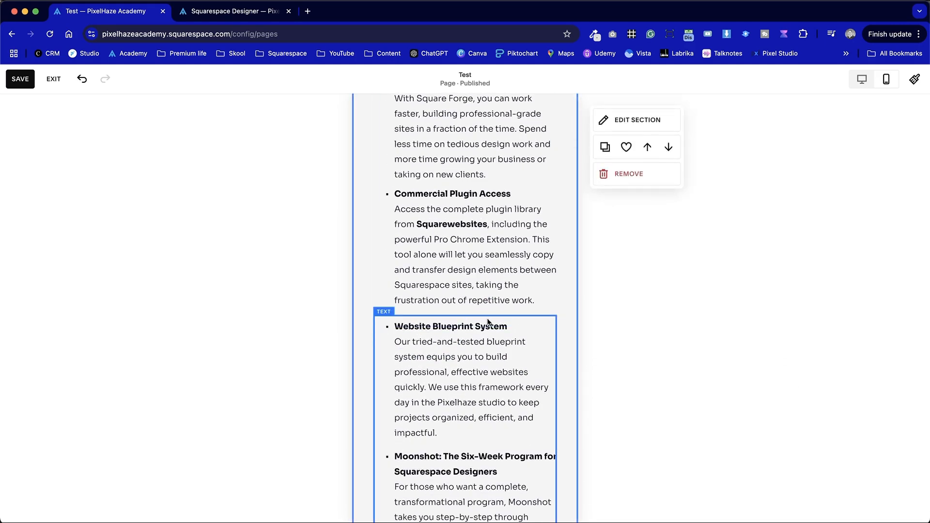
{"action": "scroll", "coordinate": [501, 434], "scroll_direction": "down", "scroll_amount": 5}
{"action": "scroll", "coordinate": [530, 480], "scroll_direction": "up", "scroll_amount": 1}
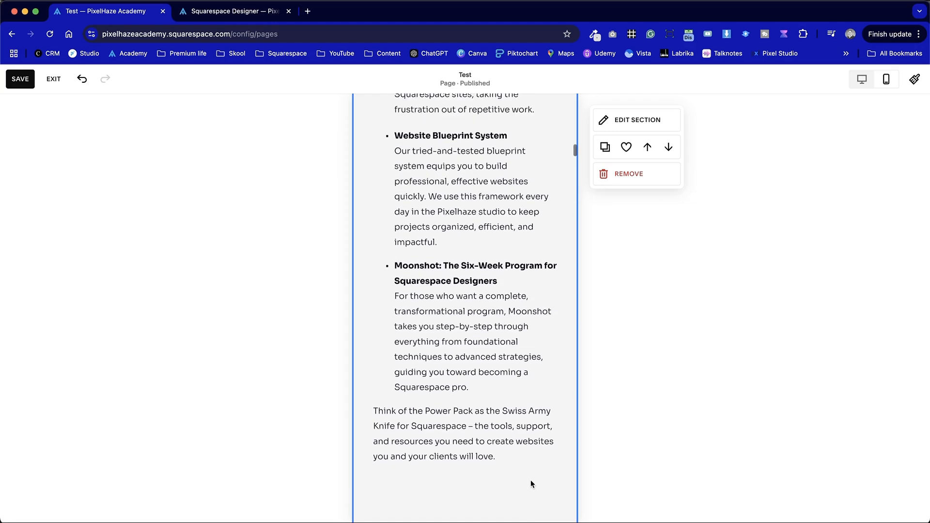
{"action": "scroll", "coordinate": [531, 480], "scroll_direction": "up", "scroll_amount": 2}
- Try moving the Website Blueprint System list up one row with its vertical alignment set to bottom
{"action": "left_click_drag", "start_coordinate": [507, 464], "coordinate": [507, 450]}
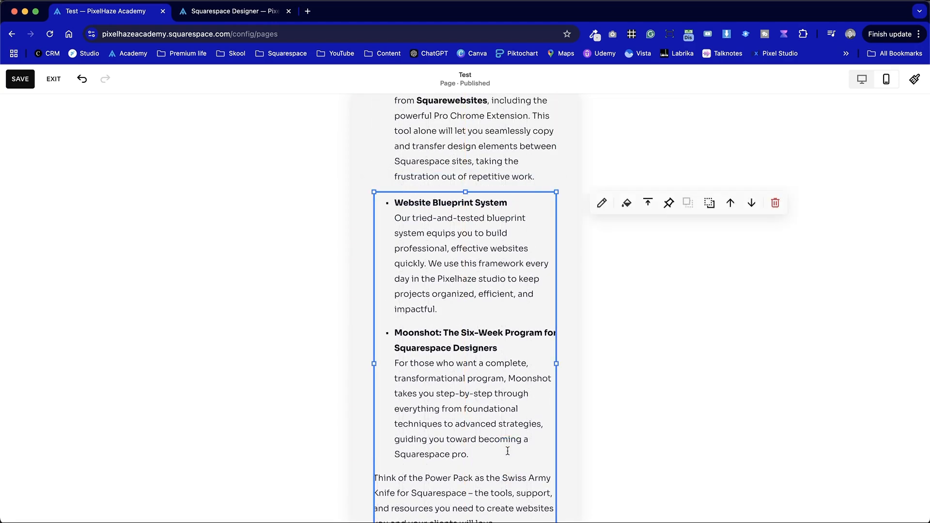
{"action": "left_click", "coordinate": [565, 373]}
{"action": "left_click_drag", "start_coordinate": [505, 389], "coordinate": [505, 372]}
{"action": "left_click", "coordinate": [648, 184]}
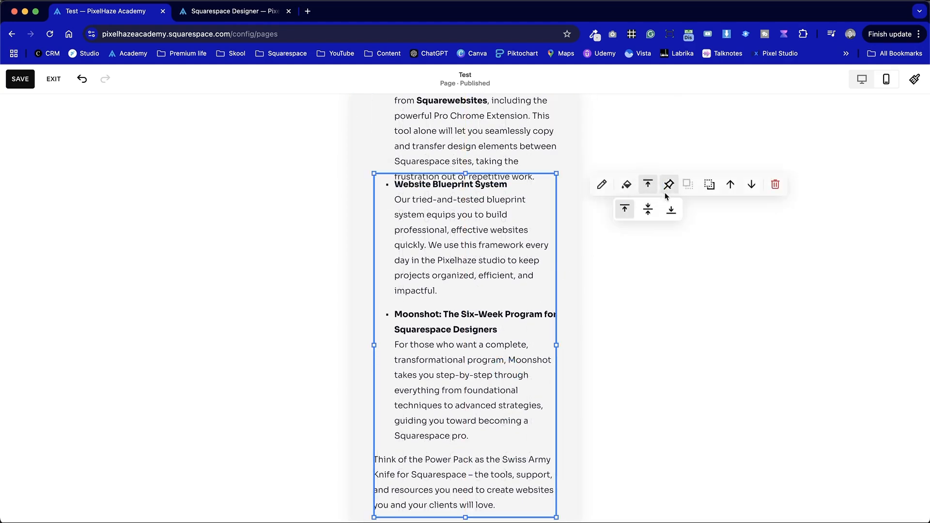
{"action": "left_click", "coordinate": [671, 208]}
{"action": "scroll", "coordinate": [538, 213], "scroll_direction": "up", "scroll_amount": 3}
{"action": "scroll", "coordinate": [557, 291], "scroll_direction": "down", "scroll_amount": 6}
{"action": "scroll", "coordinate": [564, 306], "scroll_direction": "up", "scroll_amount": 3}
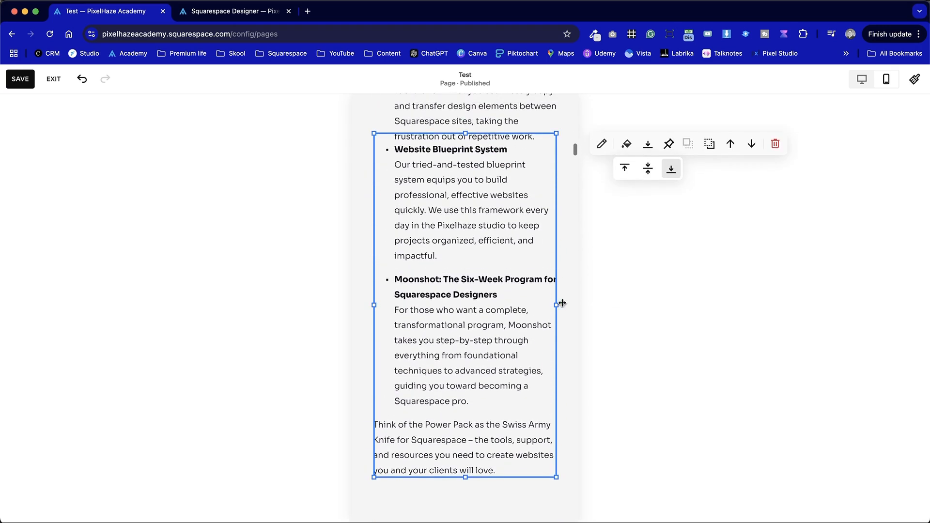
- Move the Website Blueprint System list back down one row and return its vertical alignment to top
{"action": "left_click", "coordinate": [371, 190]}
{"action": "scroll", "coordinate": [371, 190], "scroll_direction": "up", "scroll_amount": 1}
{"action": "left_click_drag", "start_coordinate": [452, 225], "coordinate": [452, 241]}
{"action": "left_click", "coordinate": [648, 209]}
{"action": "left_click", "coordinate": [649, 237]}
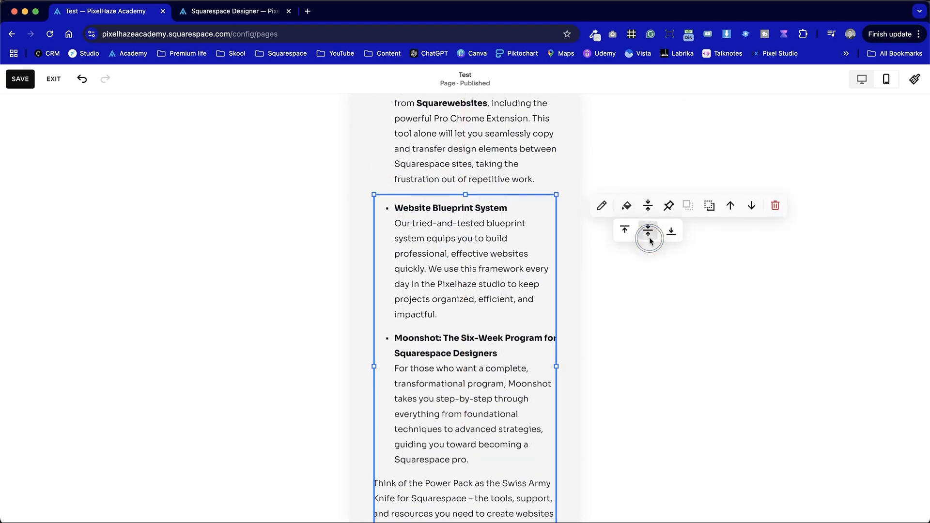
{"action": "left_click", "coordinate": [624, 230]}
{"action": "left_click", "coordinate": [565, 197]}
- Check the block boundaries of both bullet lists and the empty space at the end of the mobile section
{"action": "scroll", "coordinate": [482, 194], "scroll_direction": "up", "scroll_amount": 2}
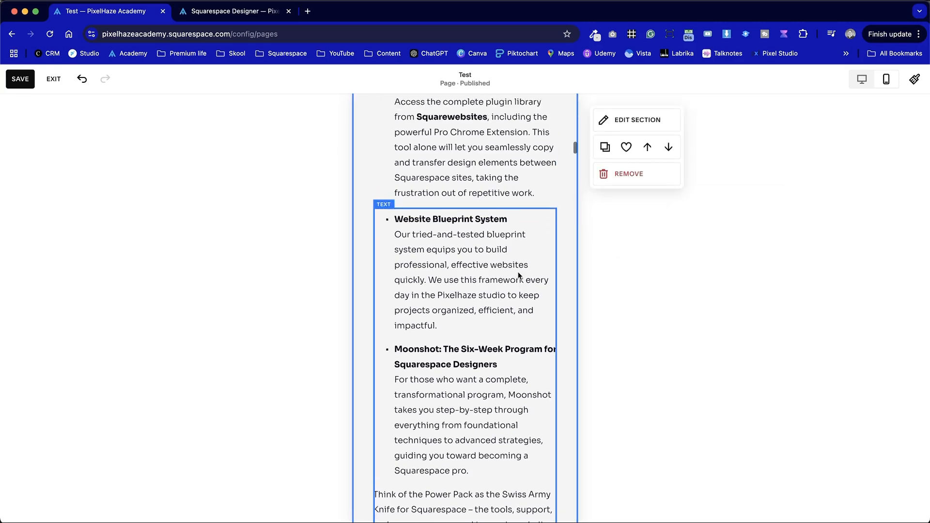
{"action": "scroll", "coordinate": [364, 242], "scroll_direction": "down", "scroll_amount": 10}
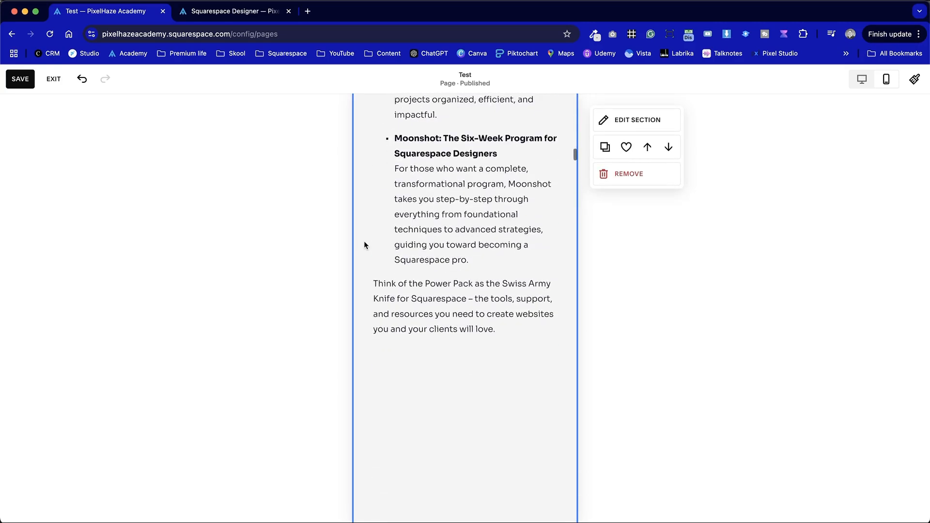
{"action": "scroll", "coordinate": [364, 245], "scroll_direction": "up", "scroll_amount": 5}
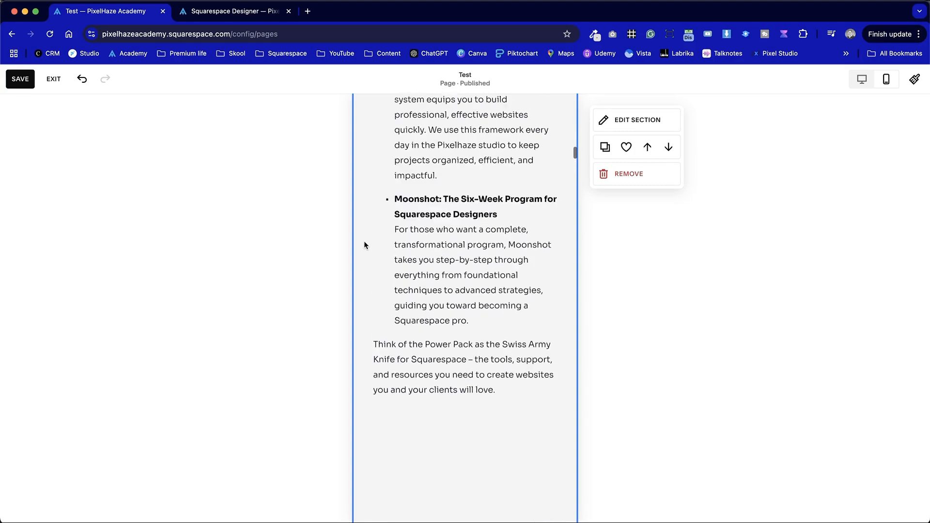
{"action": "left_click", "coordinate": [438, 240]}
{"action": "scroll", "coordinate": [493, 452], "scroll_direction": "up", "scroll_amount": 10}
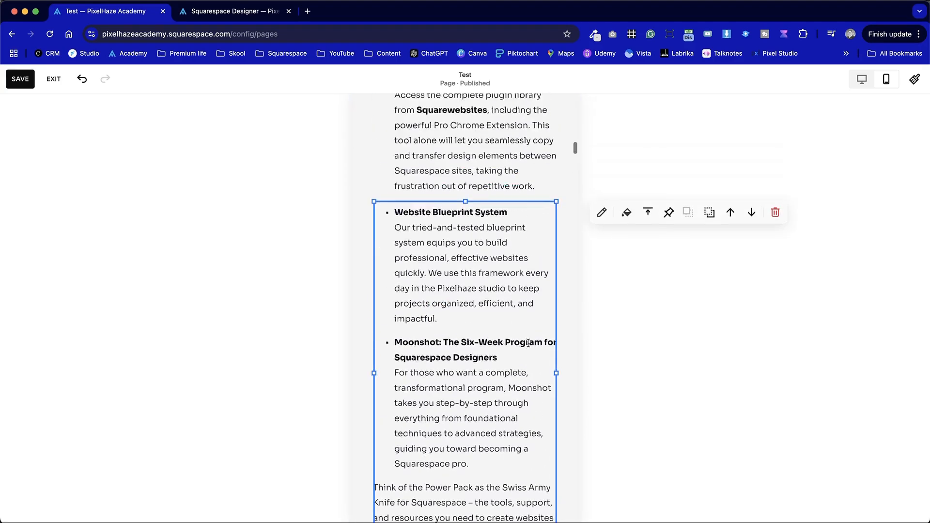
{"action": "left_click", "coordinate": [490, 246]}
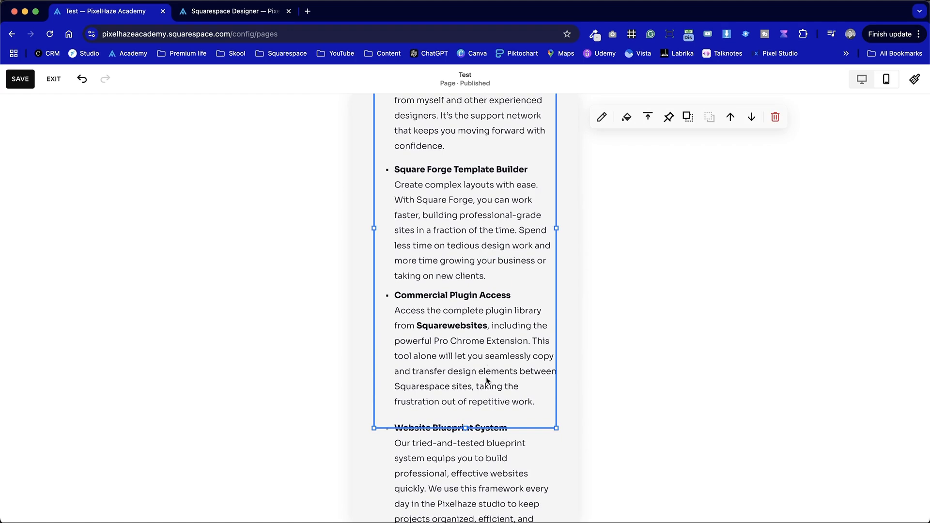
{"action": "scroll", "coordinate": [500, 283], "scroll_direction": "up", "scroll_amount": 1}
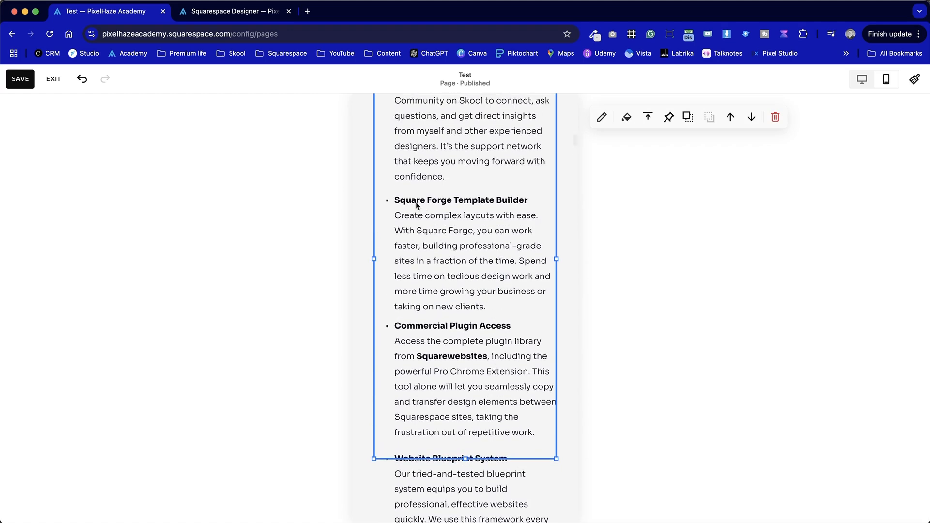
{"action": "scroll", "coordinate": [461, 406], "scroll_direction": "down", "scroll_amount": 4}
{"action": "scroll", "coordinate": [548, 394], "scroll_direction": "down", "scroll_amount": 10}
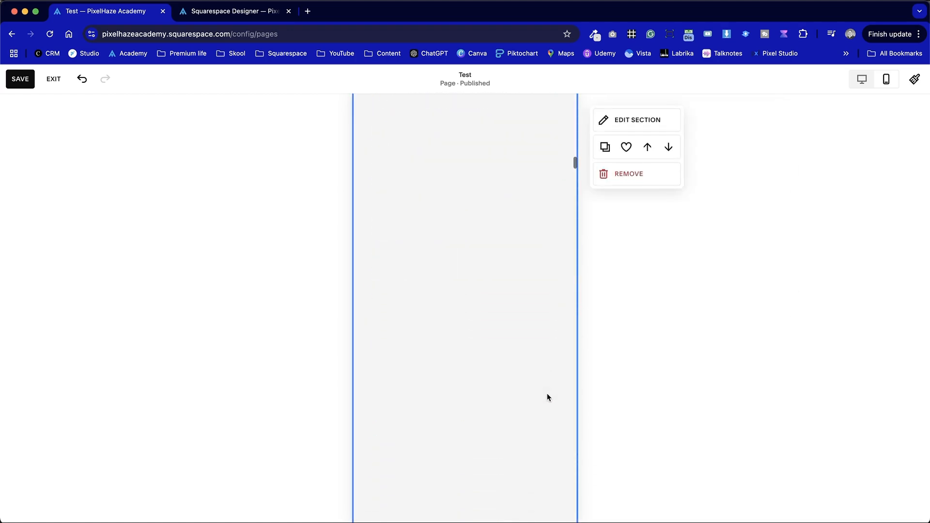
- Shorten the mobile section by raising its lower edge to just beneath the closing Swiss Army Knife paragraph
{"action": "scroll", "coordinate": [547, 393], "scroll_direction": "down", "scroll_amount": 5}
{"action": "scroll", "coordinate": [548, 393], "scroll_direction": "up", "scroll_amount": 2}
{"action": "left_click_drag", "start_coordinate": [542, 428], "coordinate": [537, 160]}
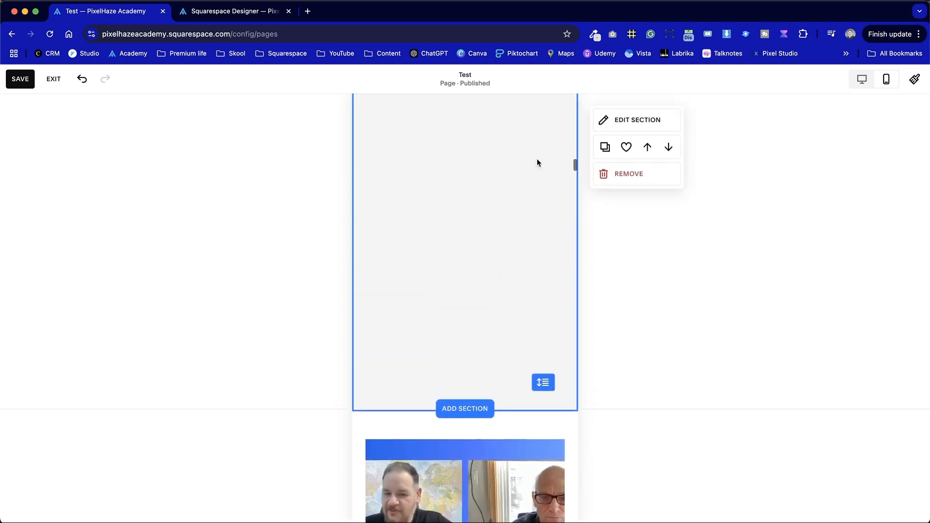
{"action": "left_click_drag", "start_coordinate": [543, 408], "coordinate": [539, 113]}
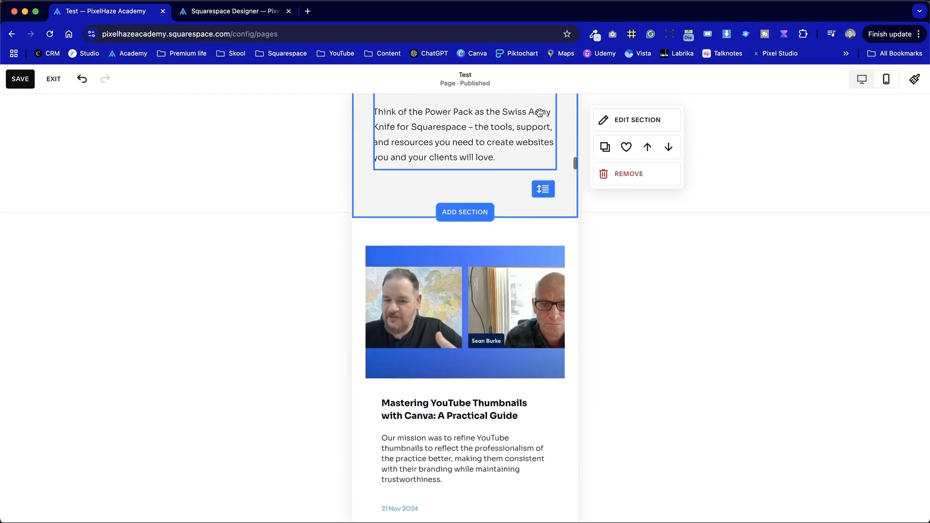
- Return the Test page to the desktop layout and save the changes
{"action": "scroll", "coordinate": [539, 113], "scroll_direction": "up", "scroll_amount": 3}
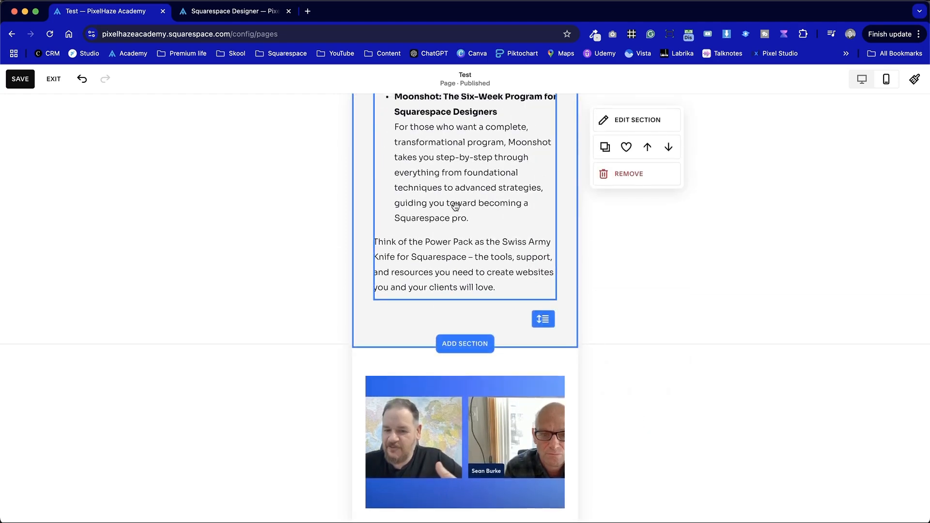
{"action": "scroll", "coordinate": [456, 206], "scroll_direction": "up", "scroll_amount": 4}
{"action": "scroll", "coordinate": [465, 255], "scroll_direction": "down", "scroll_amount": 1}
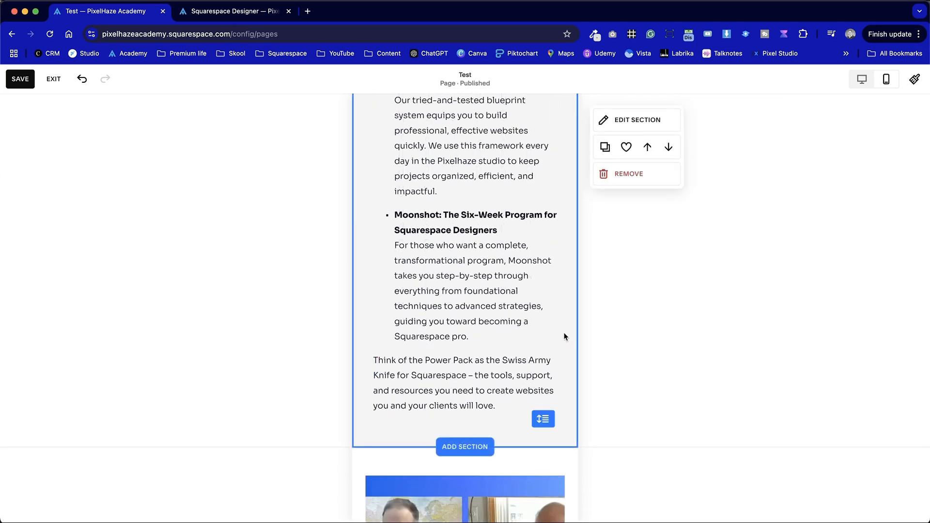
{"action": "scroll", "coordinate": [564, 337], "scroll_direction": "up", "scroll_amount": 20}
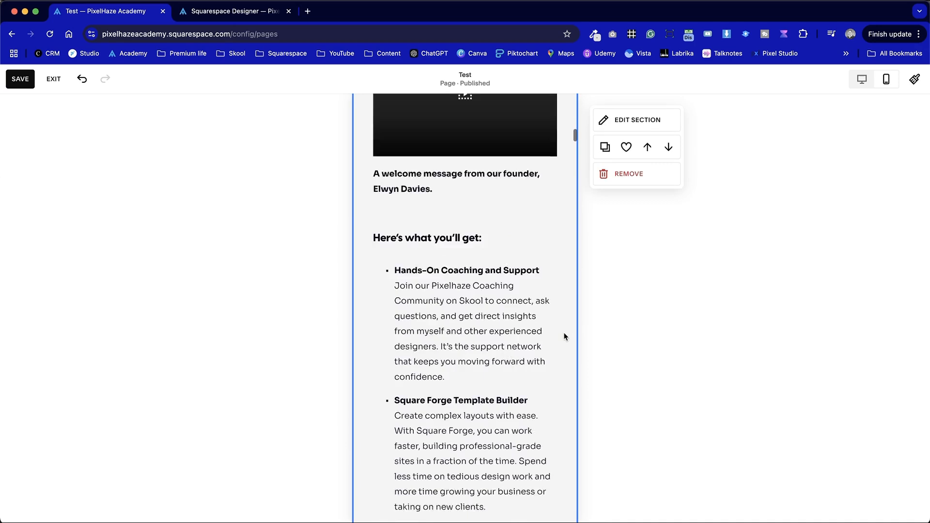
{"action": "scroll", "coordinate": [564, 337], "scroll_direction": "up", "scroll_amount": 1}
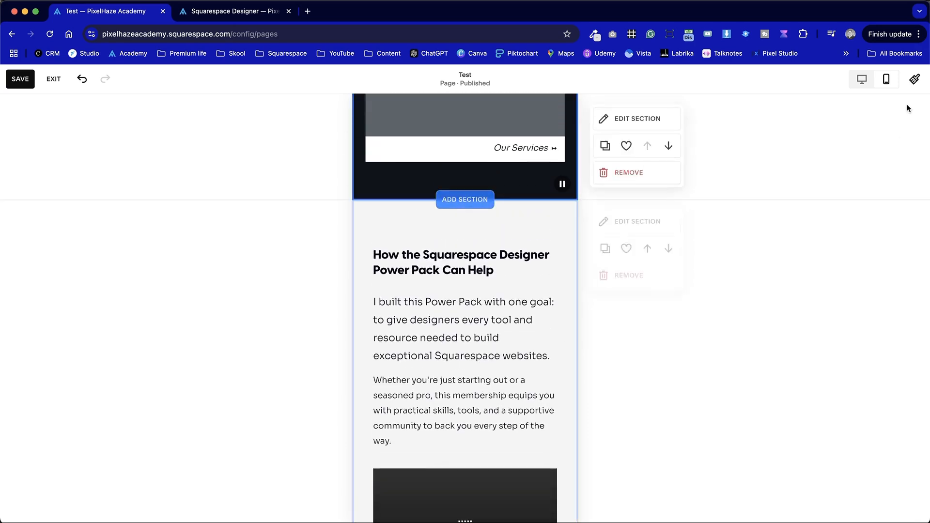
{"action": "left_click", "coordinate": [861, 79]}
{"action": "scroll", "coordinate": [711, 292], "scroll_direction": "down", "scroll_amount": 9}
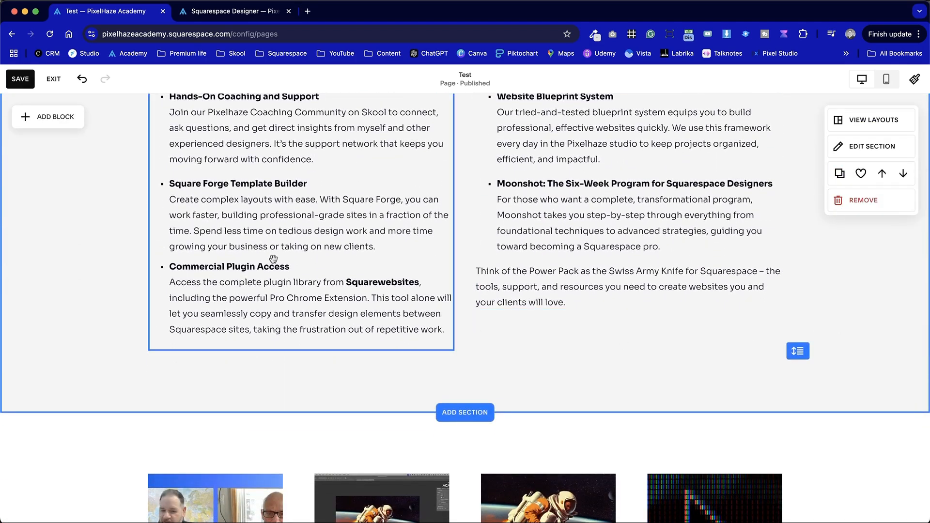
{"action": "left_click", "coordinate": [22, 79]}
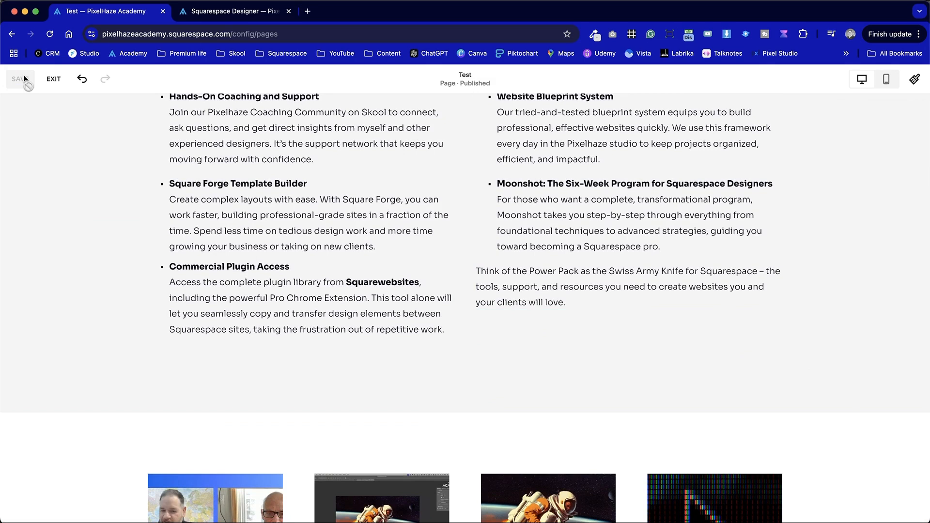
- Check the first bullet list's block boundary and the alignment of the two-column section in desktop view
{"action": "left_click", "coordinate": [199, 240]}
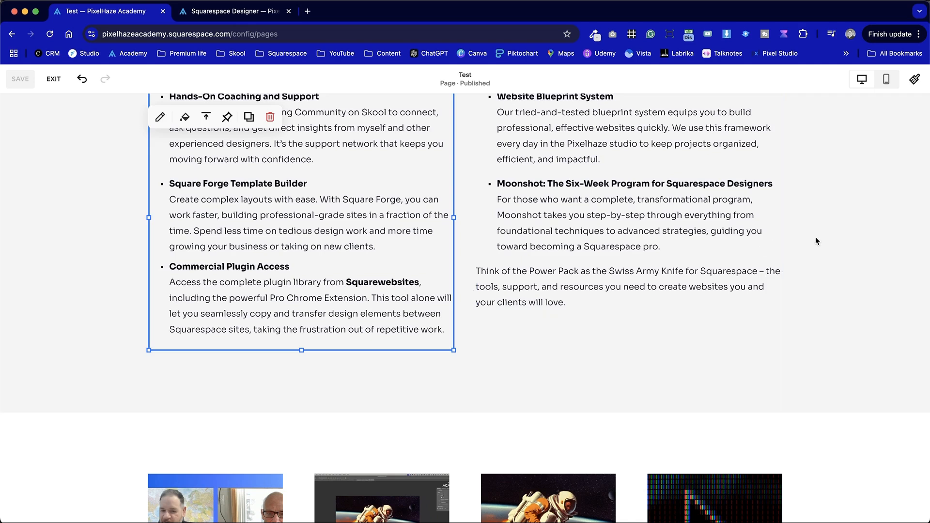
{"action": "left_click", "coordinate": [797, 246]}
{"action": "left_click", "coordinate": [705, 382]}
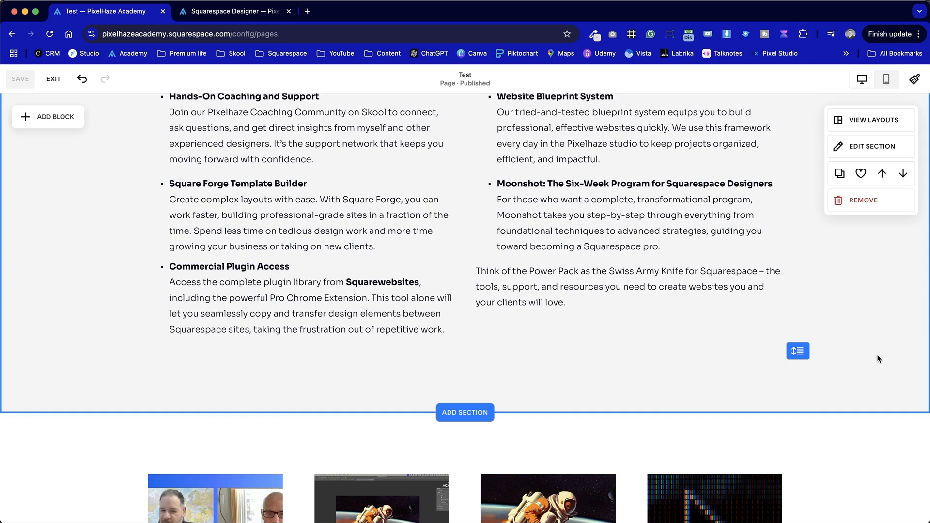
{"action": "scroll", "coordinate": [878, 359], "scroll_direction": "up", "scroll_amount": 6}
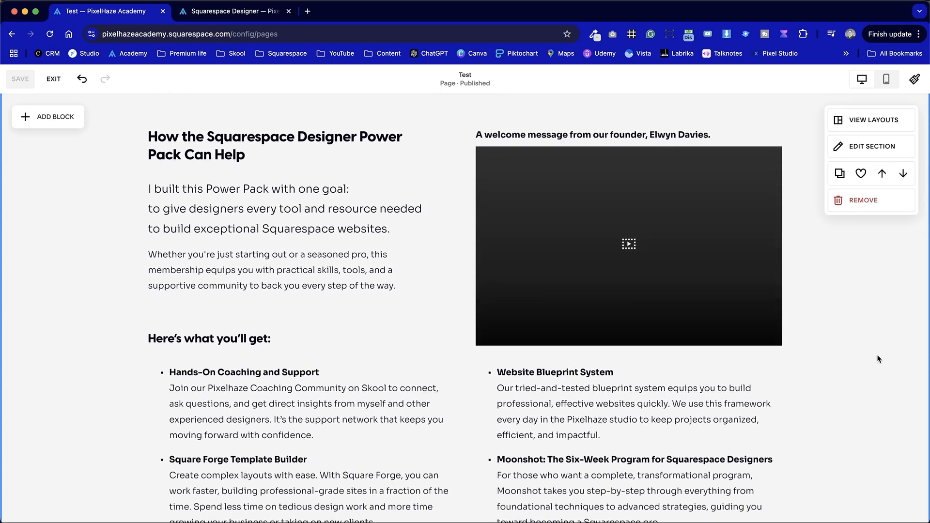
{"action": "scroll", "coordinate": [630, 252], "scroll_direction": "up", "scroll_amount": 2}
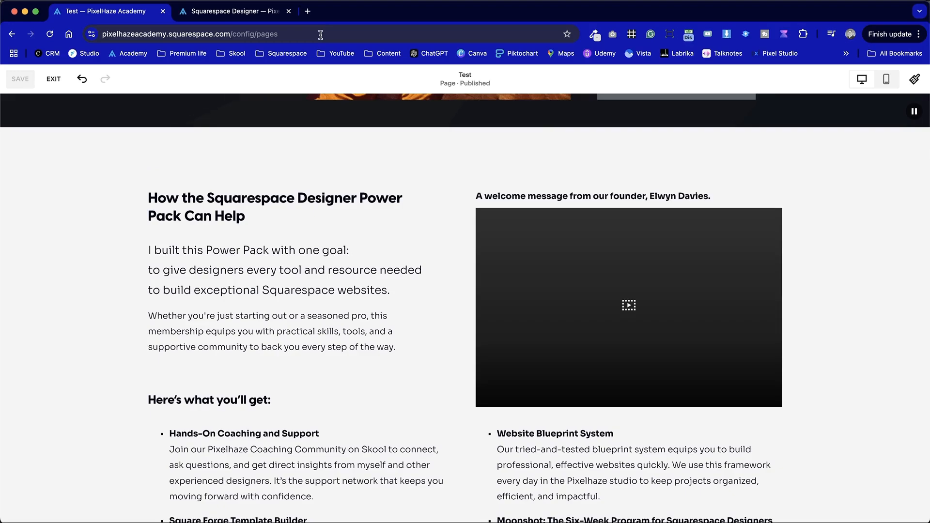
- Switch to the live Squarespace Designer page and look through its sections from the hero banner to the footer
{"action": "left_click", "coordinate": [262, 15]}
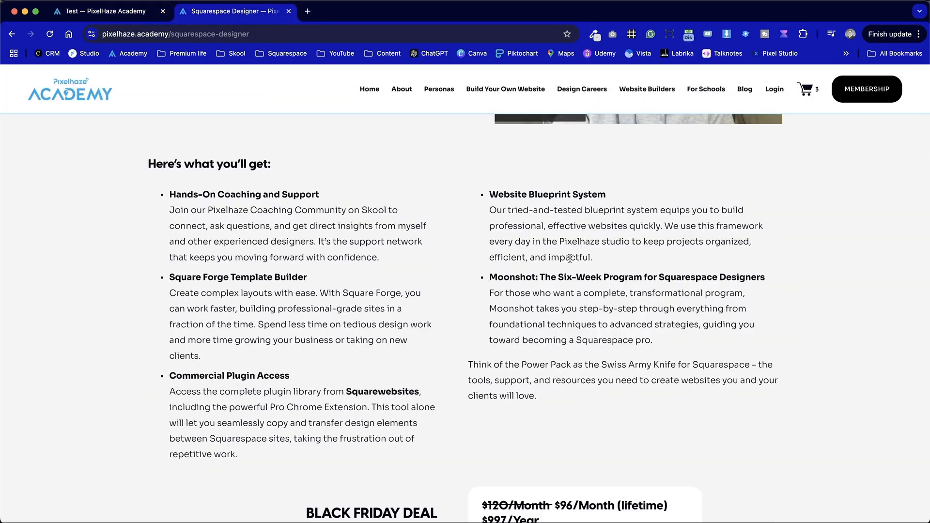
{"action": "scroll", "coordinate": [473, 354], "scroll_direction": "up", "scroll_amount": 15}
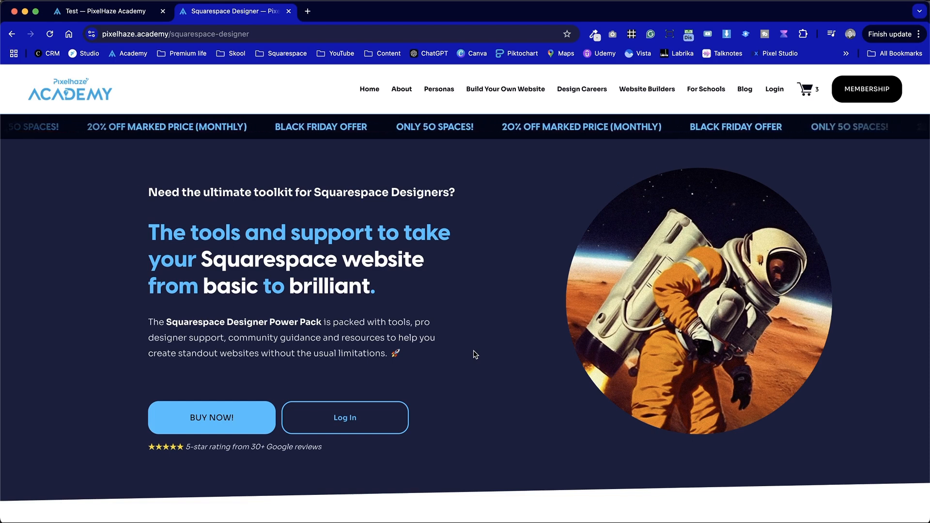
{"action": "scroll", "coordinate": [525, 404], "scroll_direction": "down", "scroll_amount": 10}
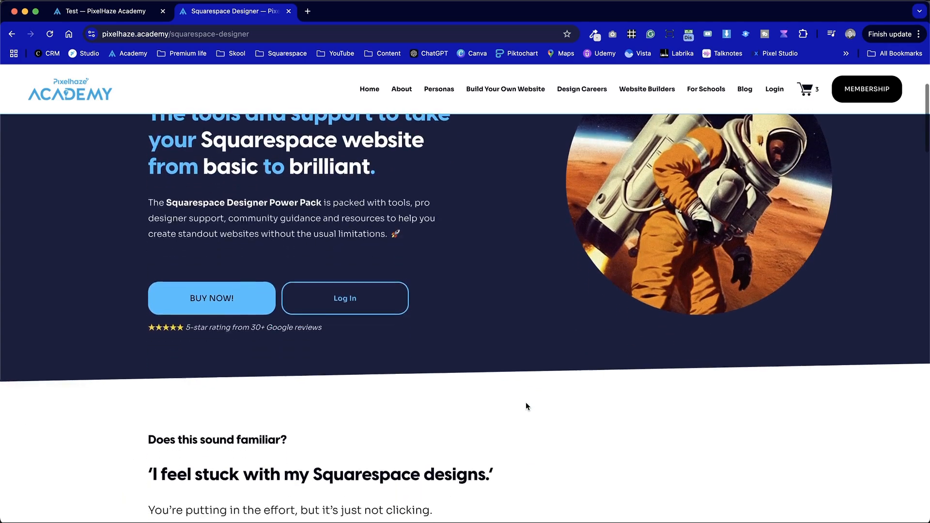
{"action": "scroll", "coordinate": [527, 405], "scroll_direction": "down", "scroll_amount": 15}
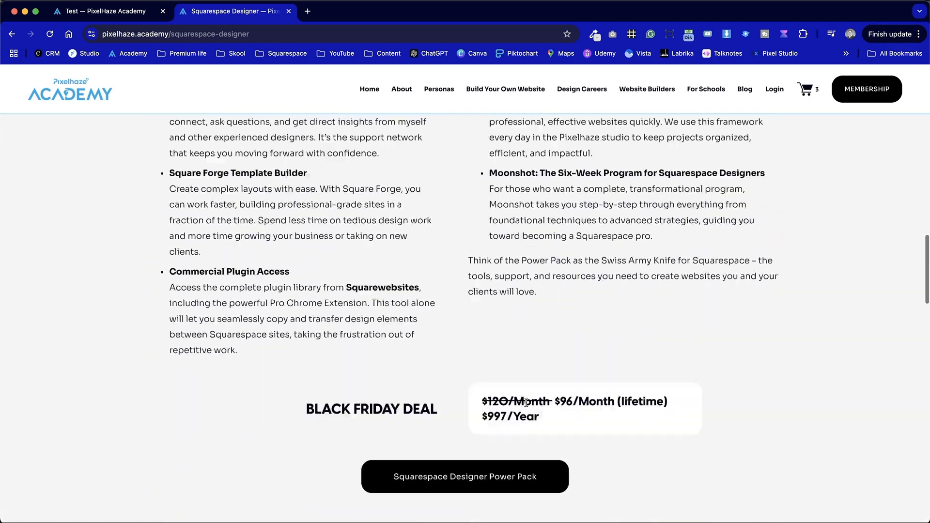
{"action": "scroll", "coordinate": [526, 403], "scroll_direction": "down", "scroll_amount": 10}
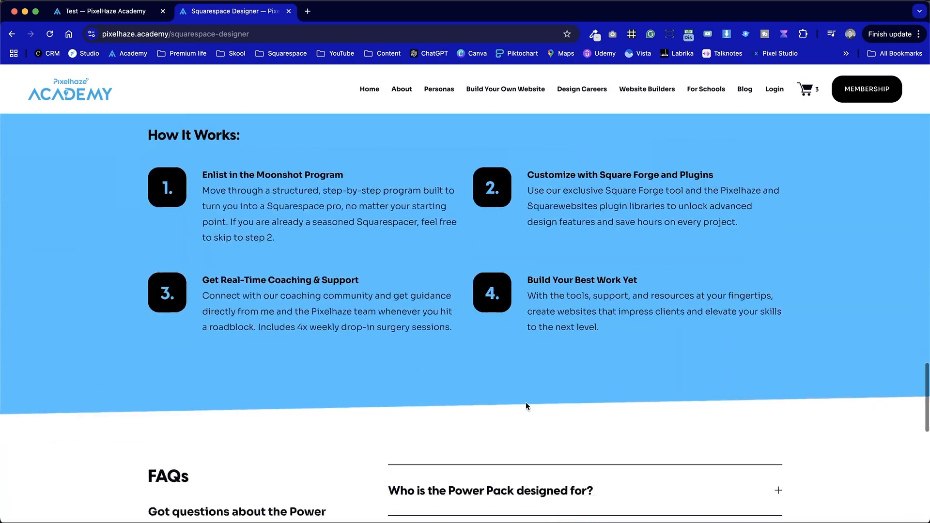
{"action": "scroll", "coordinate": [527, 406], "scroll_direction": "down", "scroll_amount": 5}
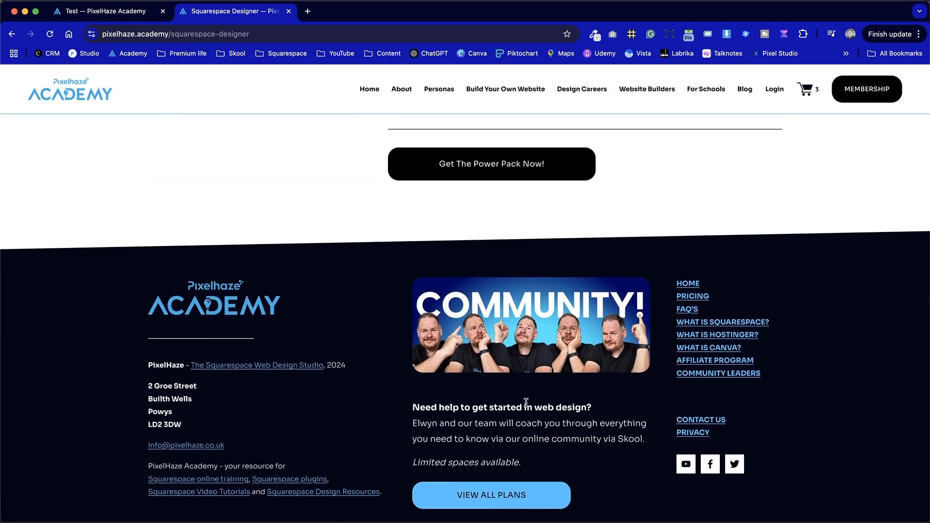
{"action": "scroll", "coordinate": [526, 406], "scroll_direction": "up", "scroll_amount": 8}
{"action": "scroll", "coordinate": [526, 406], "scroll_direction": "up", "scroll_amount": 20}
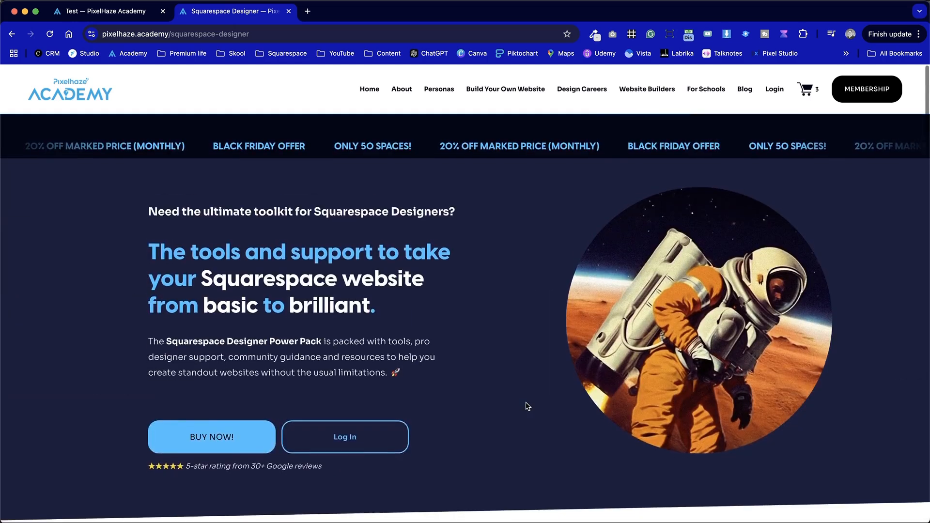